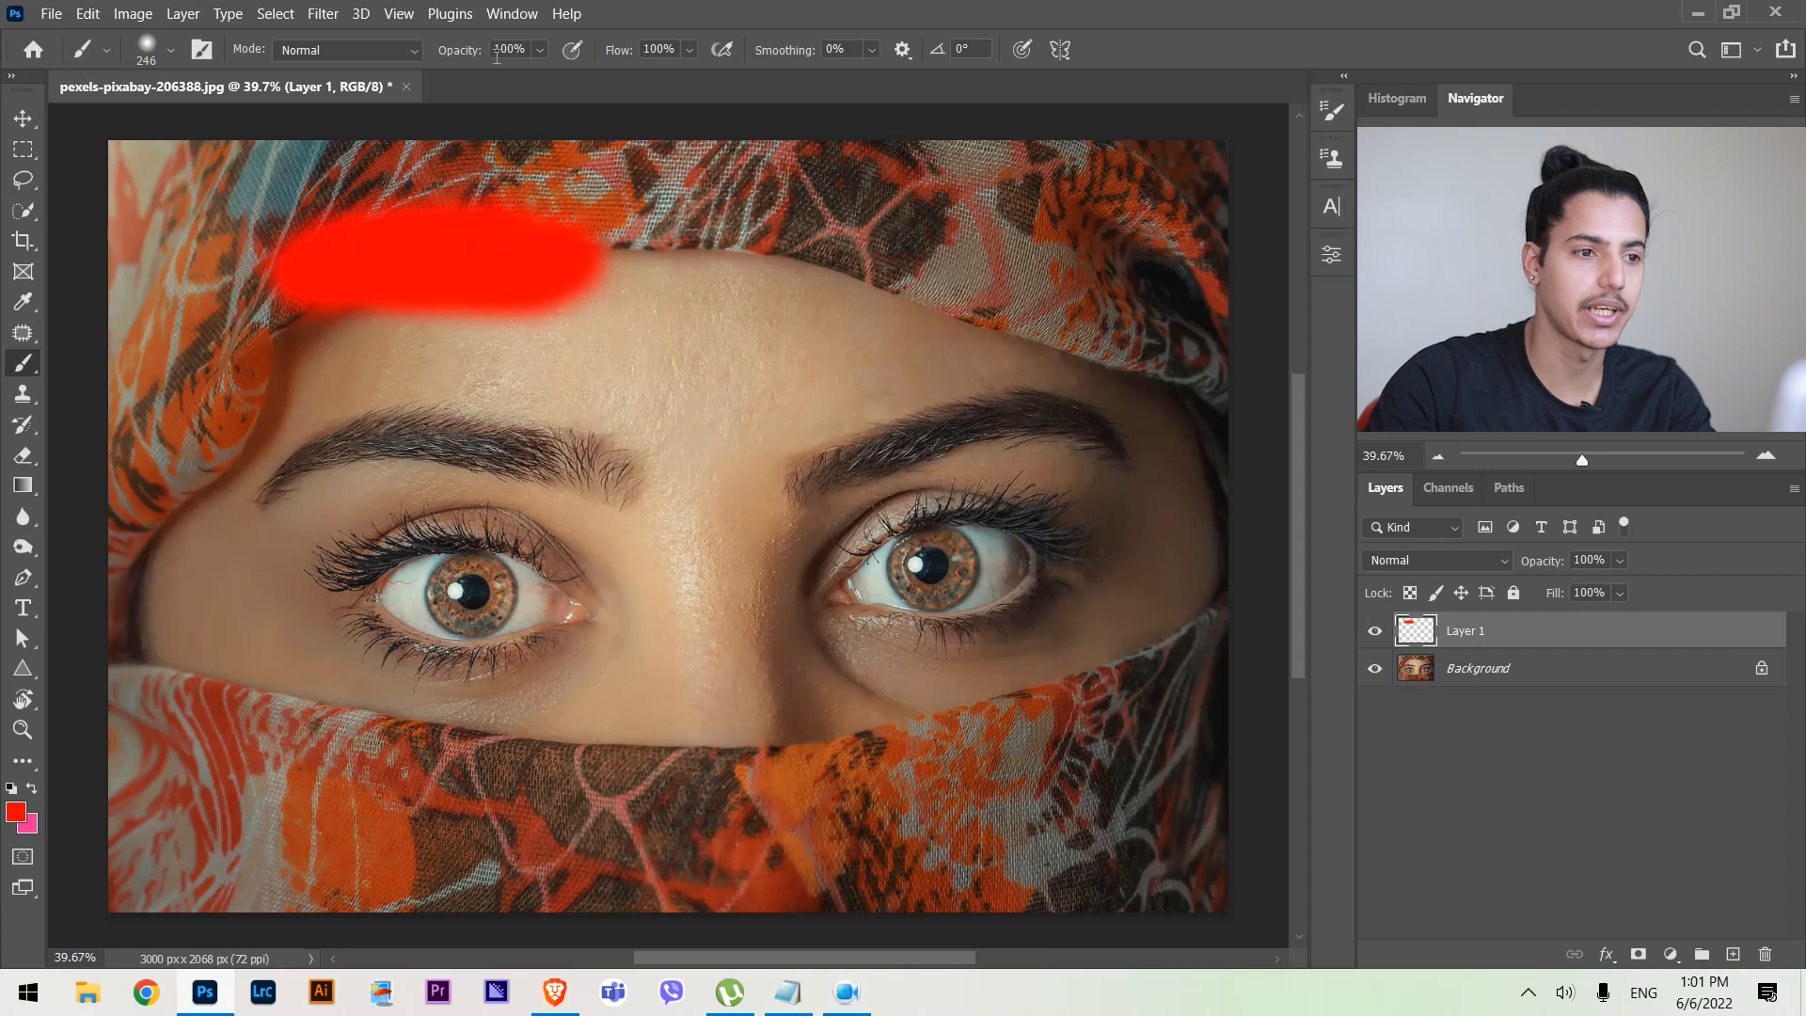
Step: Set the brush opacity to 25% and paint overlapping translucent red strokes over the left side of the forehead and the left eyebrow
left_click(531, 47)
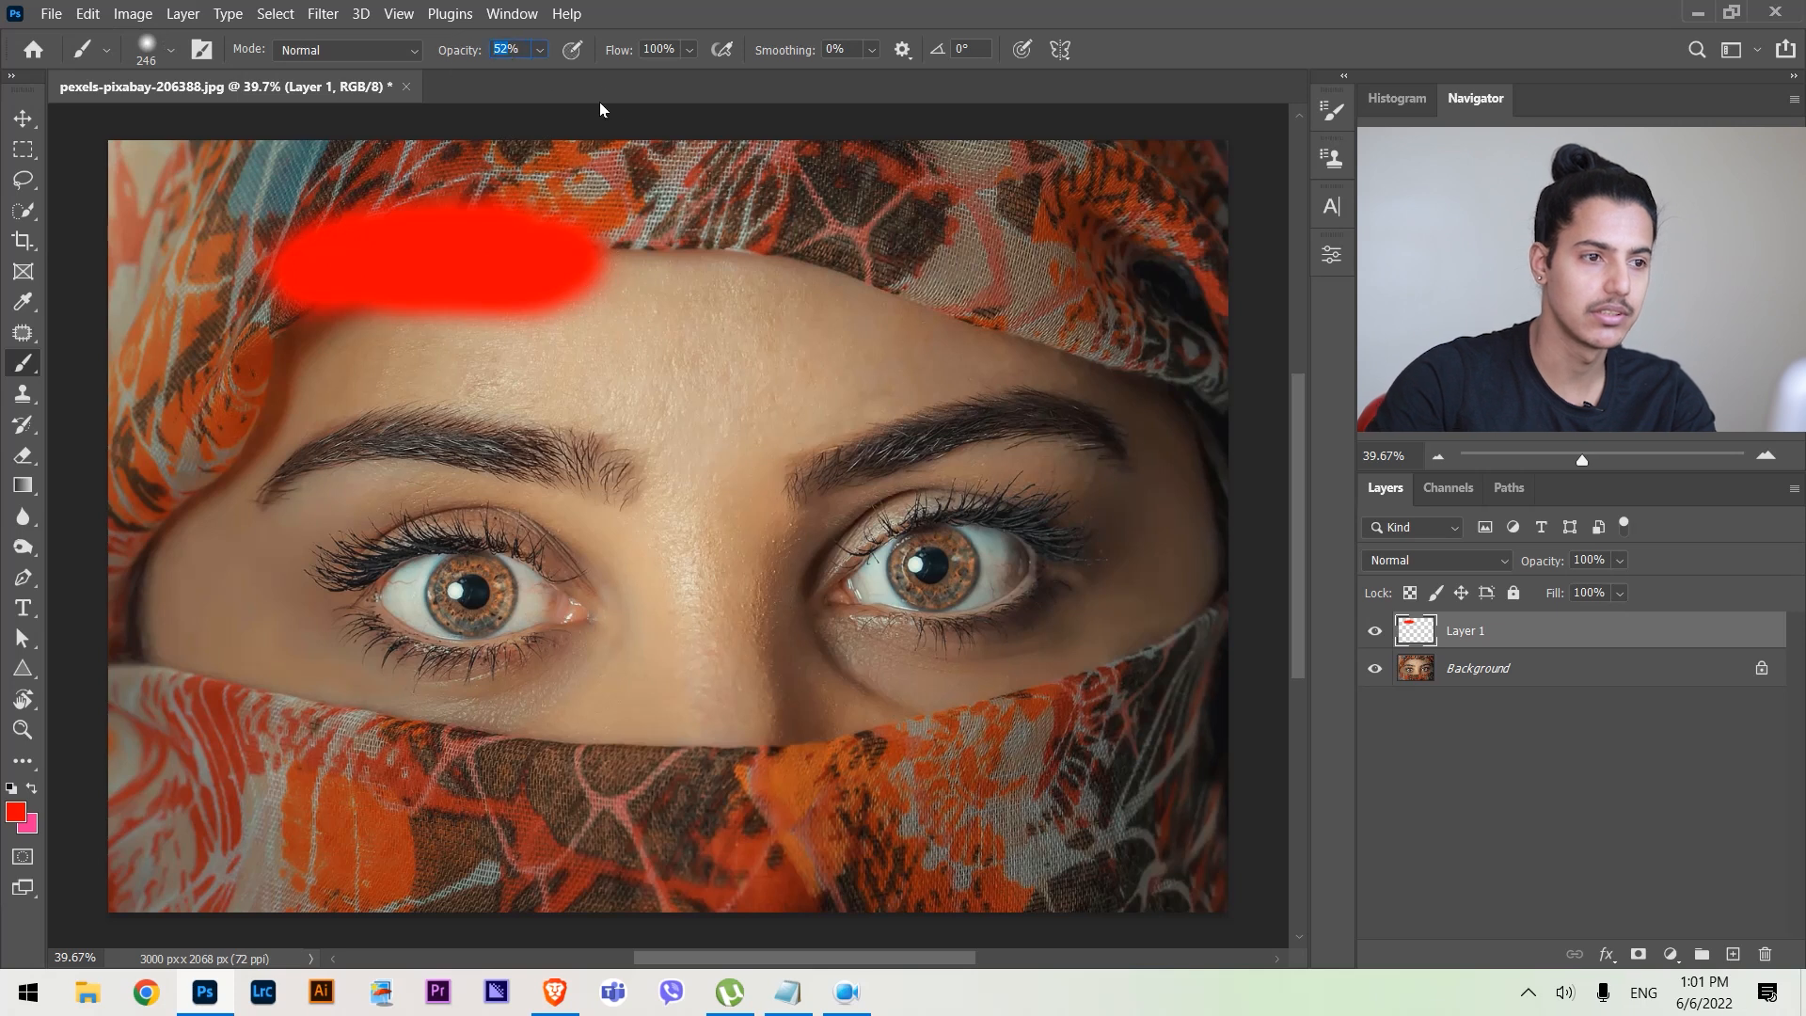
type("25")
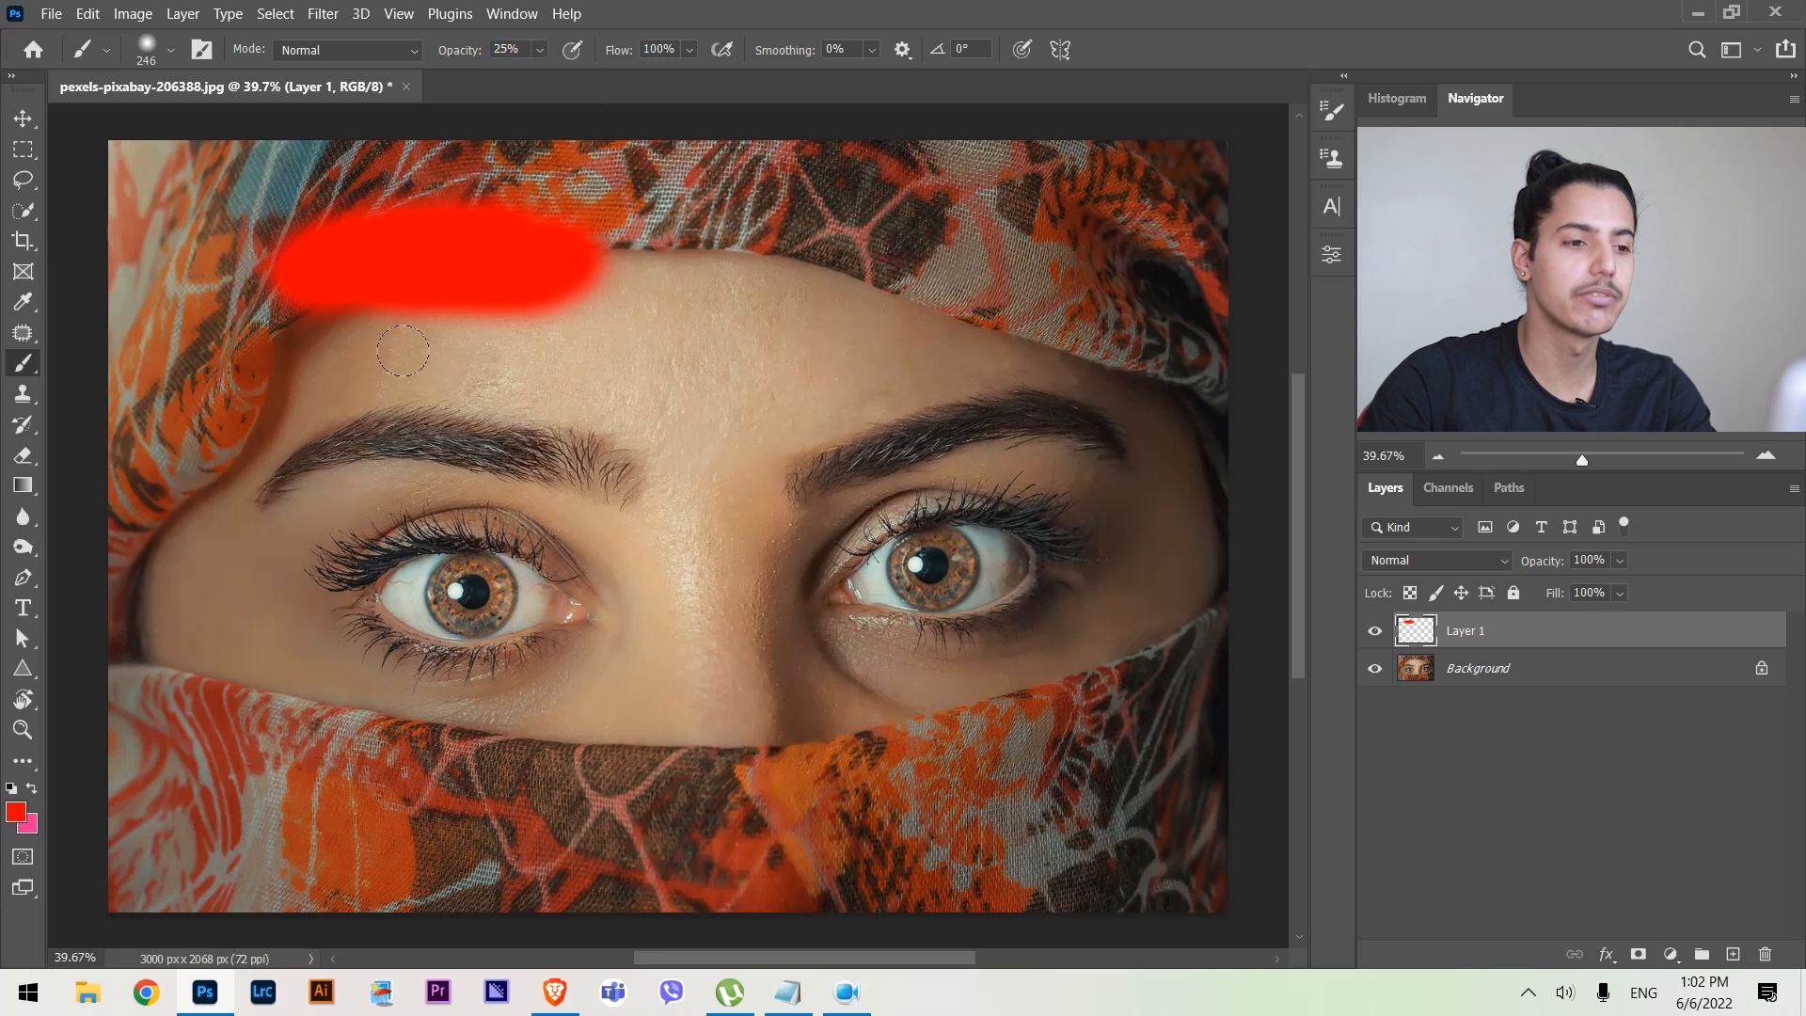
mouse_move(470, 340)
left_mouse_down()
mouse_move(555, 357)
mouse_move(353, 410)
mouse_move(490, 414)
mouse_move(282, 456)
mouse_move(404, 471)
mouse_move(241, 520)
left_mouse_up()
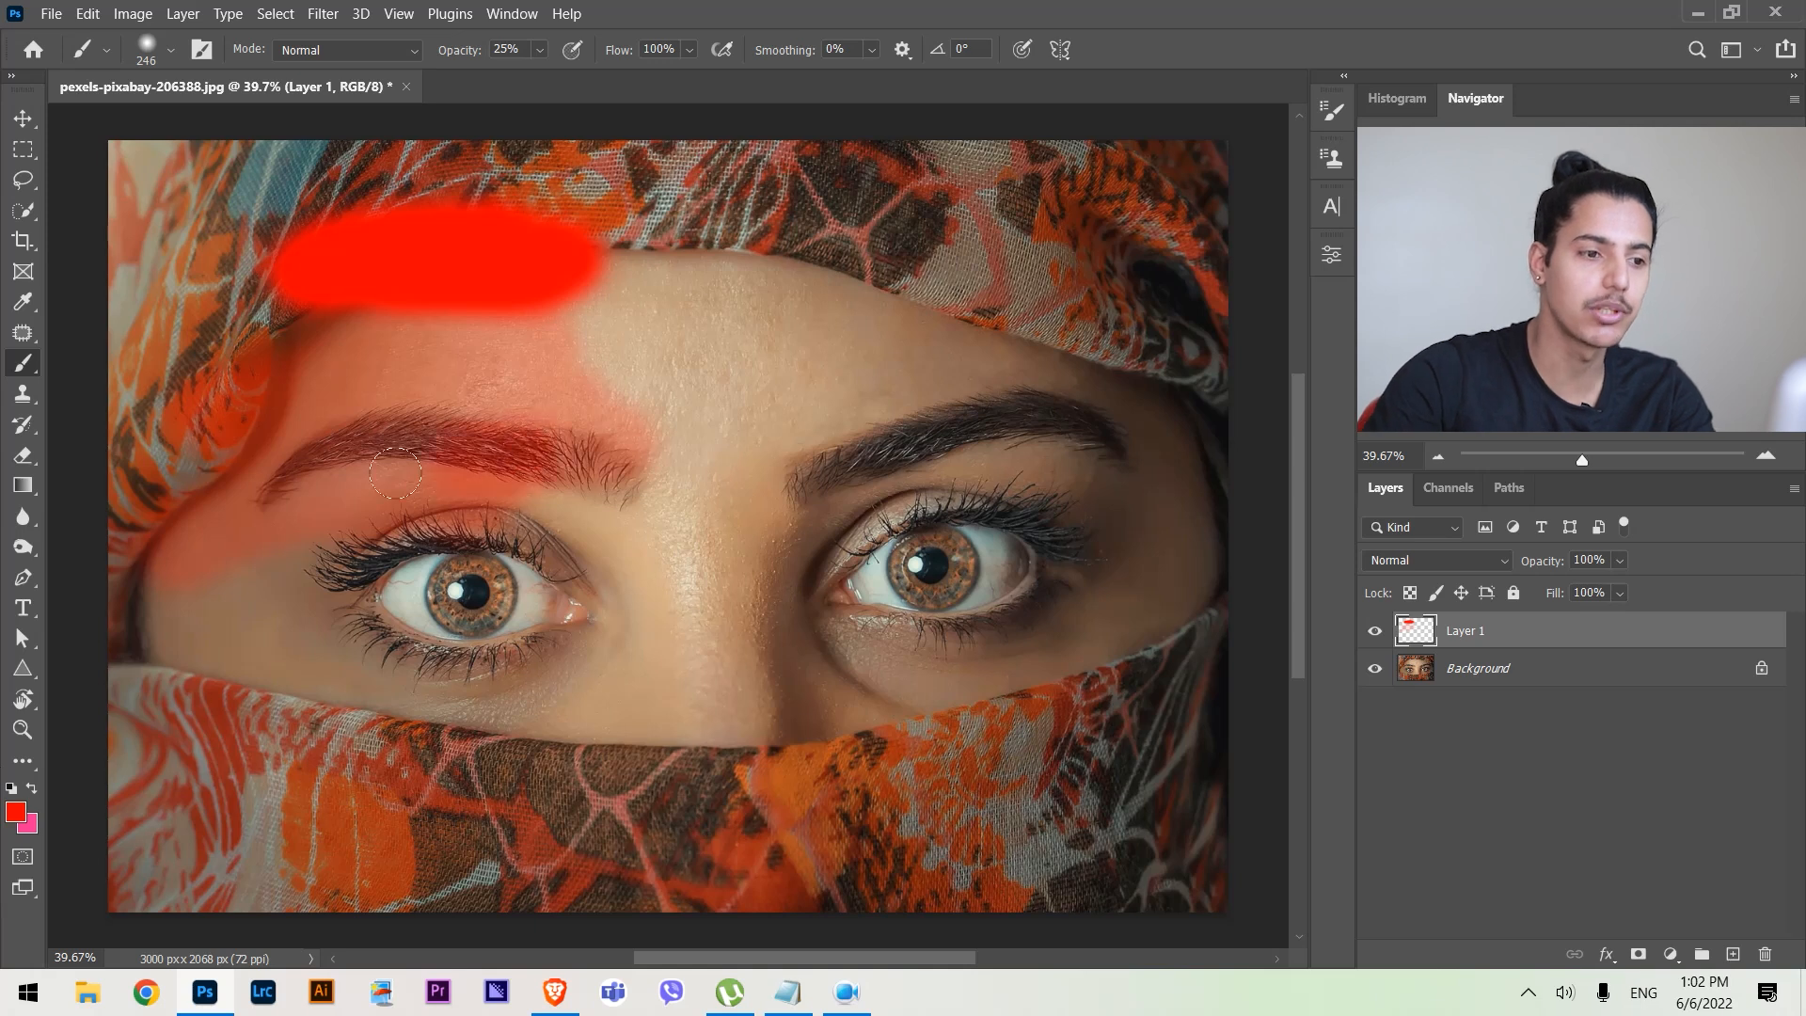
mouse_move(491, 439)
left_mouse_down()
mouse_move(284, 411)
mouse_move(442, 371)
left_mouse_up()
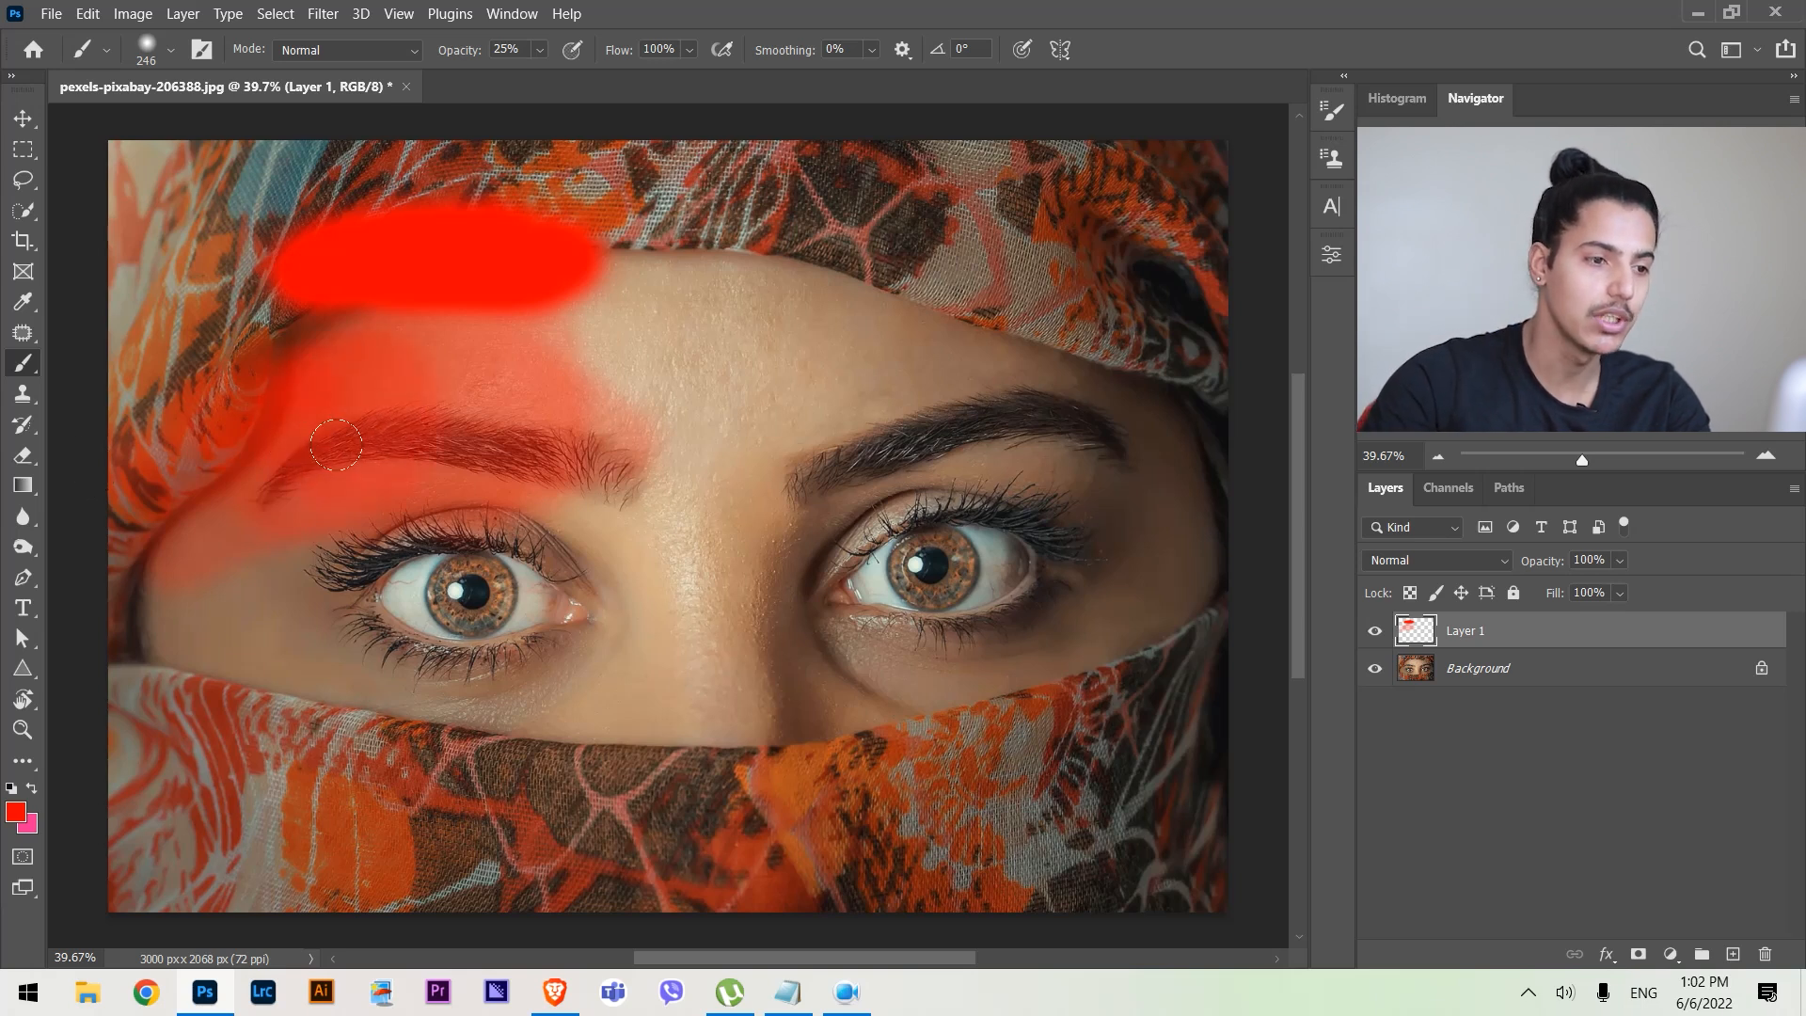
mouse_move(357, 393)
left_mouse_down()
mouse_move(339, 470)
mouse_move(313, 478)
mouse_move(307, 394)
left_mouse_up()
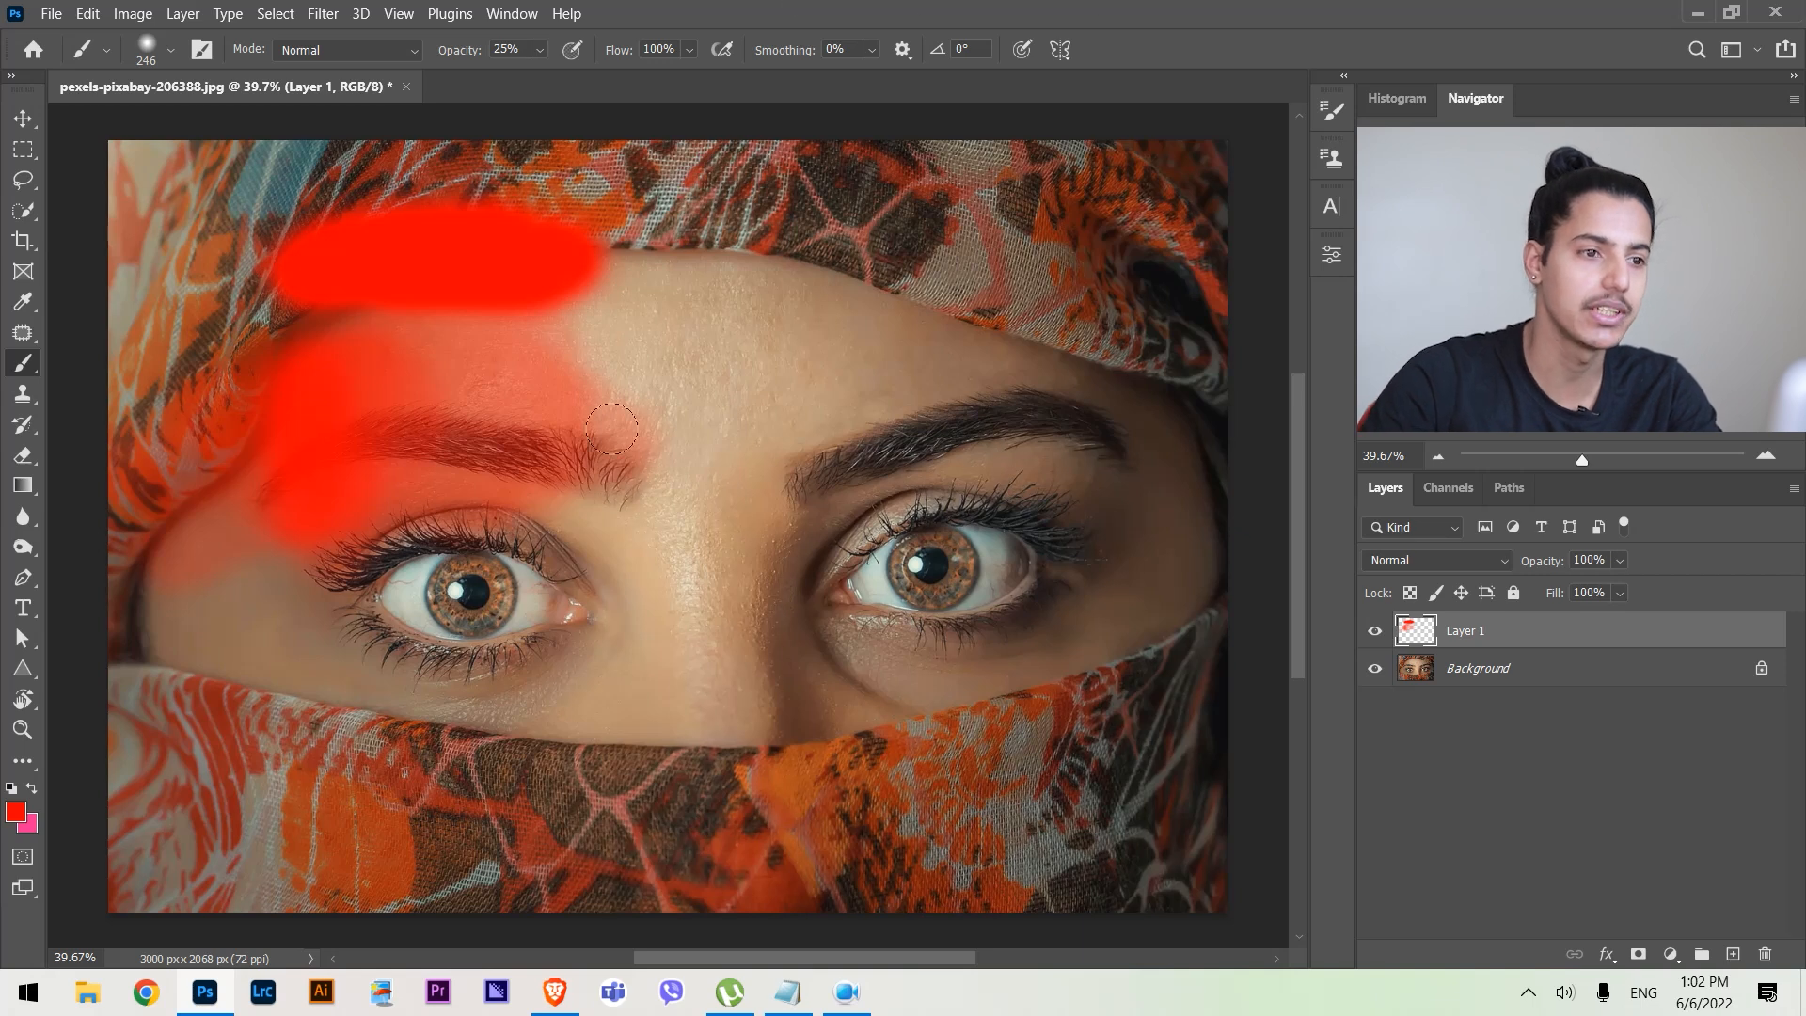
Step: Restore the brush opacity to 100%, set its flow to 25%, and paint building-up red strokes over the right half of the face
left_click_drag(470, 49, 1531, 48)
left_click(659, 49)
type("25")
key("Return")
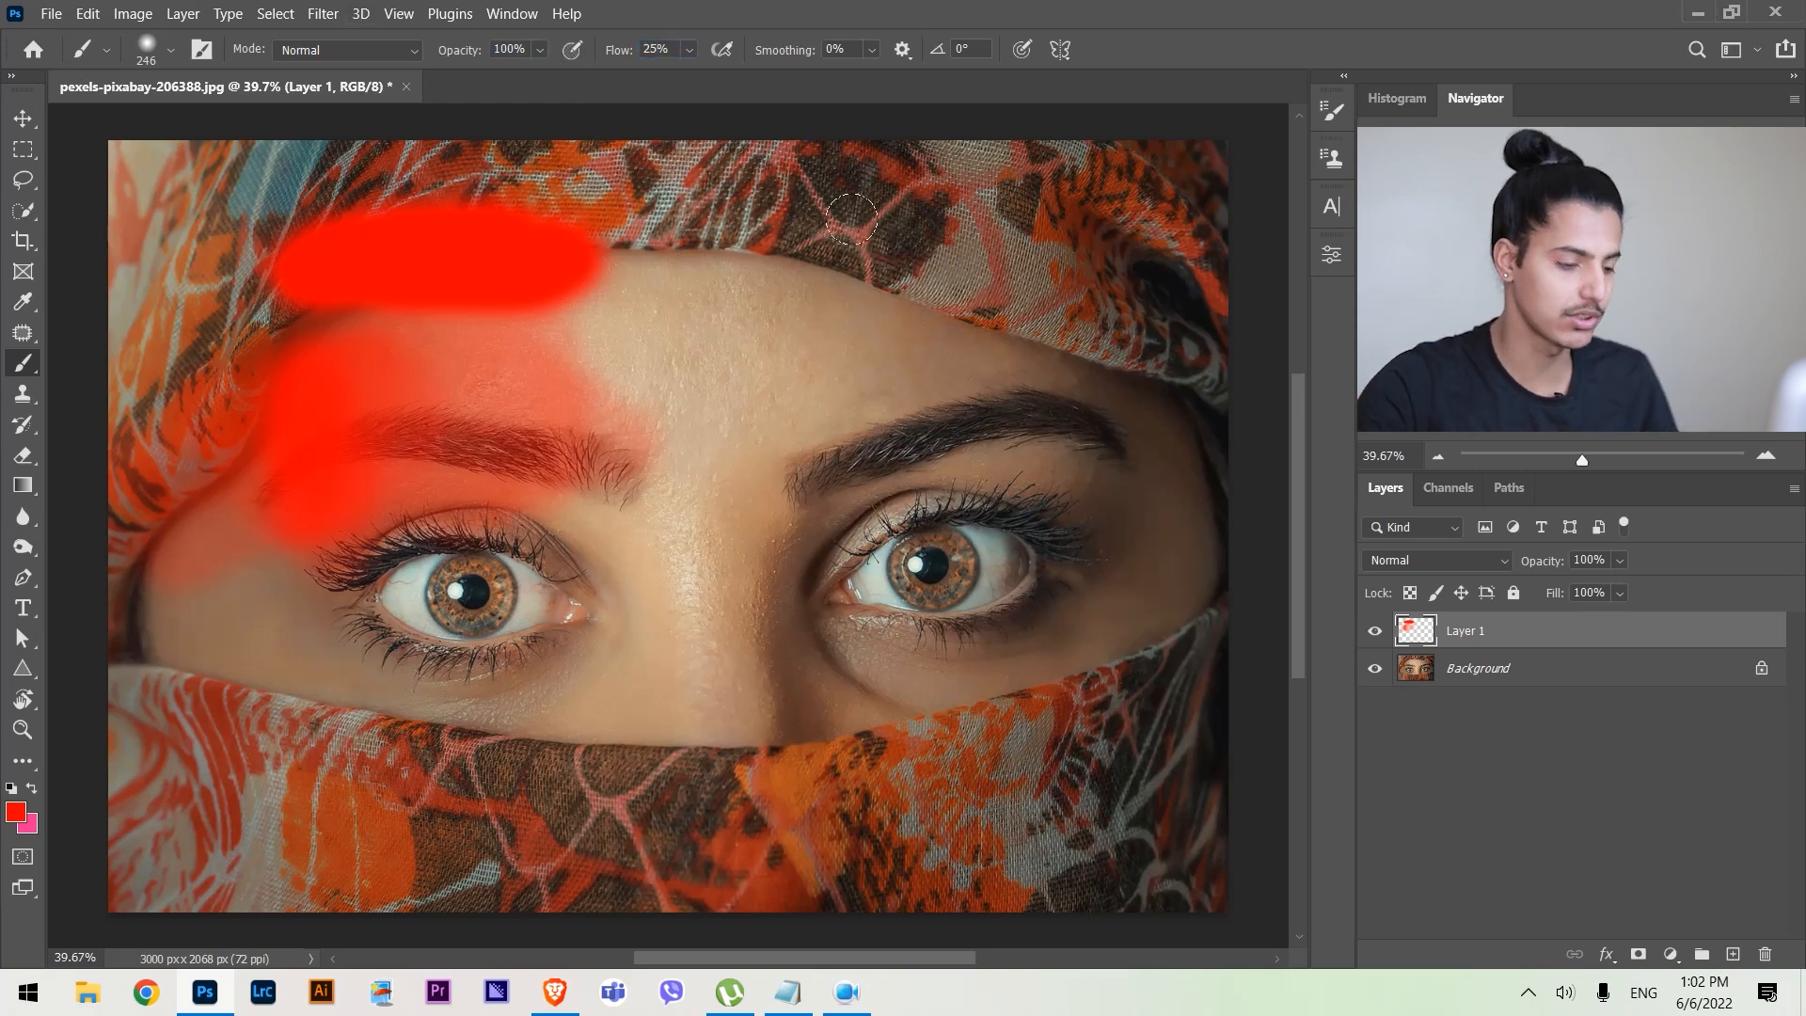
mouse_move(860, 219)
left_mouse_down()
mouse_move(905, 243)
mouse_move(897, 190)
mouse_move(1019, 187)
mouse_move(1089, 212)
mouse_move(983, 260)
mouse_move(741, 303)
mouse_move(694, 349)
mouse_move(833, 358)
mouse_move(1058, 333)
mouse_move(1135, 349)
mouse_move(800, 475)
mouse_move(705, 531)
mouse_move(998, 470)
mouse_move(1155, 490)
mouse_move(756, 684)
mouse_move(714, 723)
mouse_move(918, 740)
mouse_move(1120, 702)
mouse_move(1131, 677)
mouse_move(1118, 688)
mouse_move(1092, 591)
mouse_move(1041, 256)
mouse_move(1050, 712)
mouse_move(1071, 431)
mouse_move(1049, 268)
mouse_move(1104, 707)
left_mouse_up()
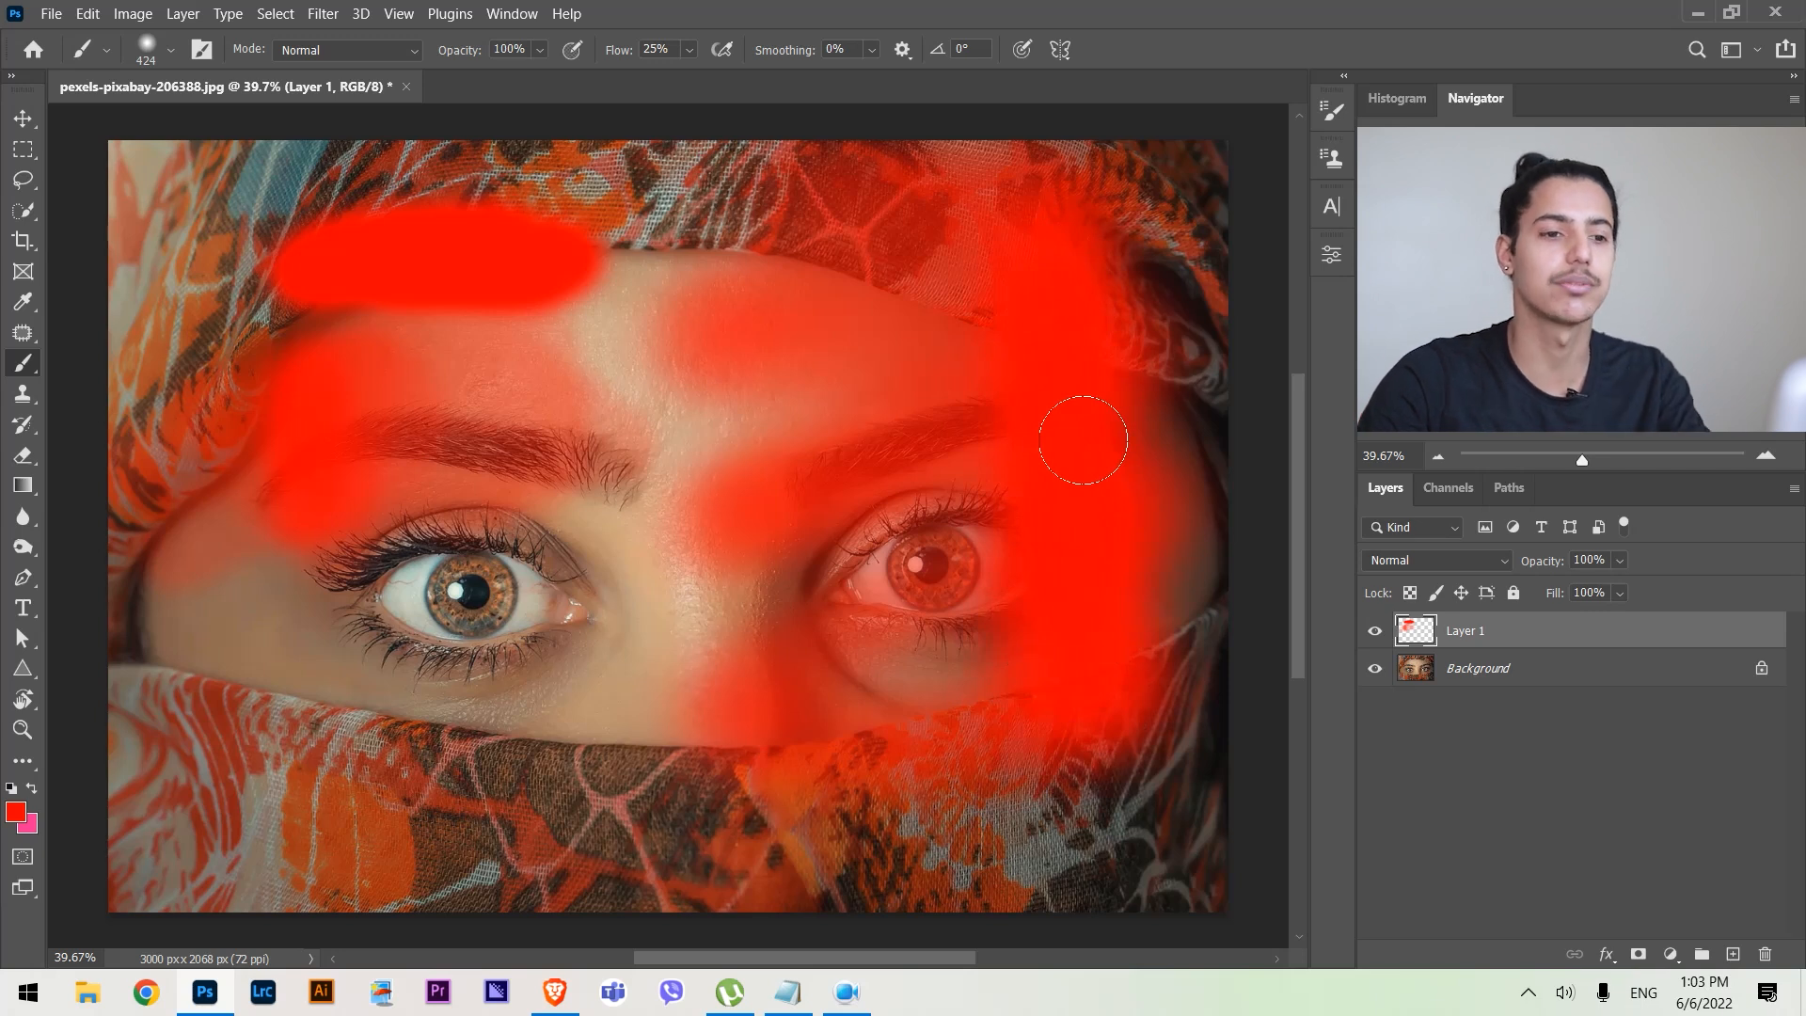
left_click_drag(1081, 423, 1041, 268)
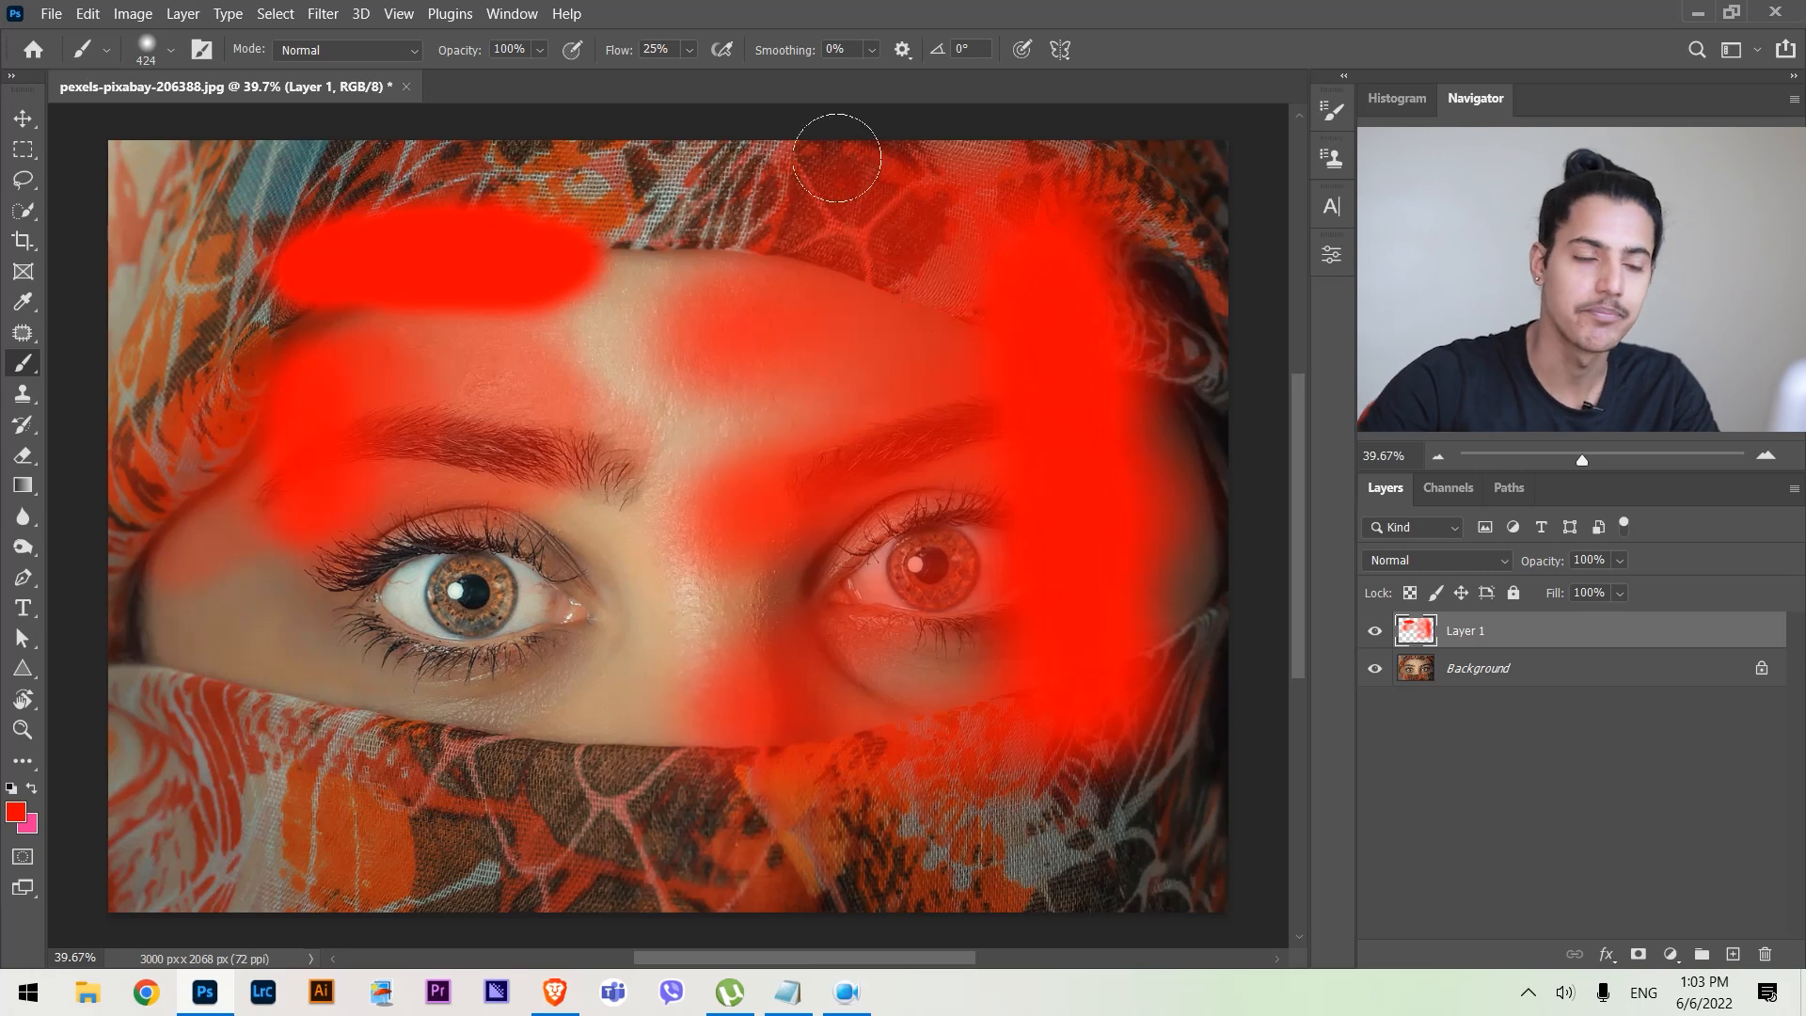
mouse_move(781, 275)
left_mouse_down()
mouse_move(847, 396)
mouse_move(913, 311)
mouse_move(1006, 557)
left_mouse_up()
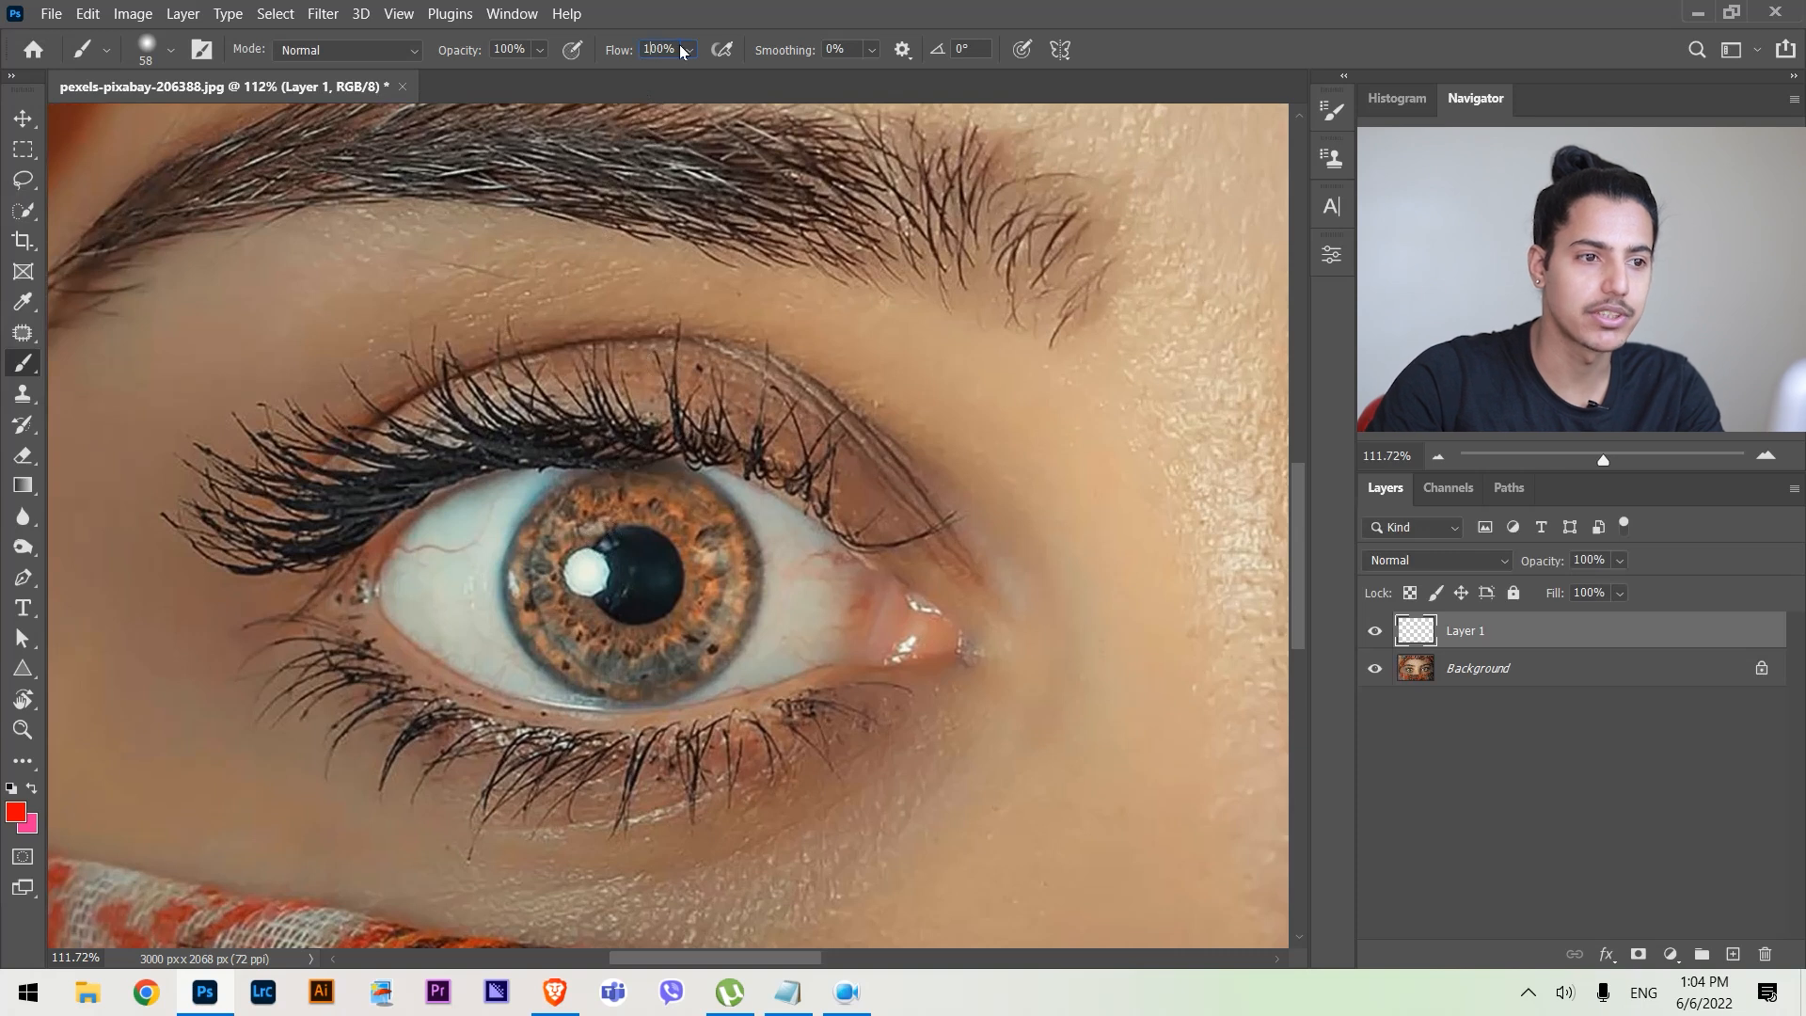
Step: Paint the left iris red with the brush flow at 25%, and replace the painted layer with a new empty layer
type("25")
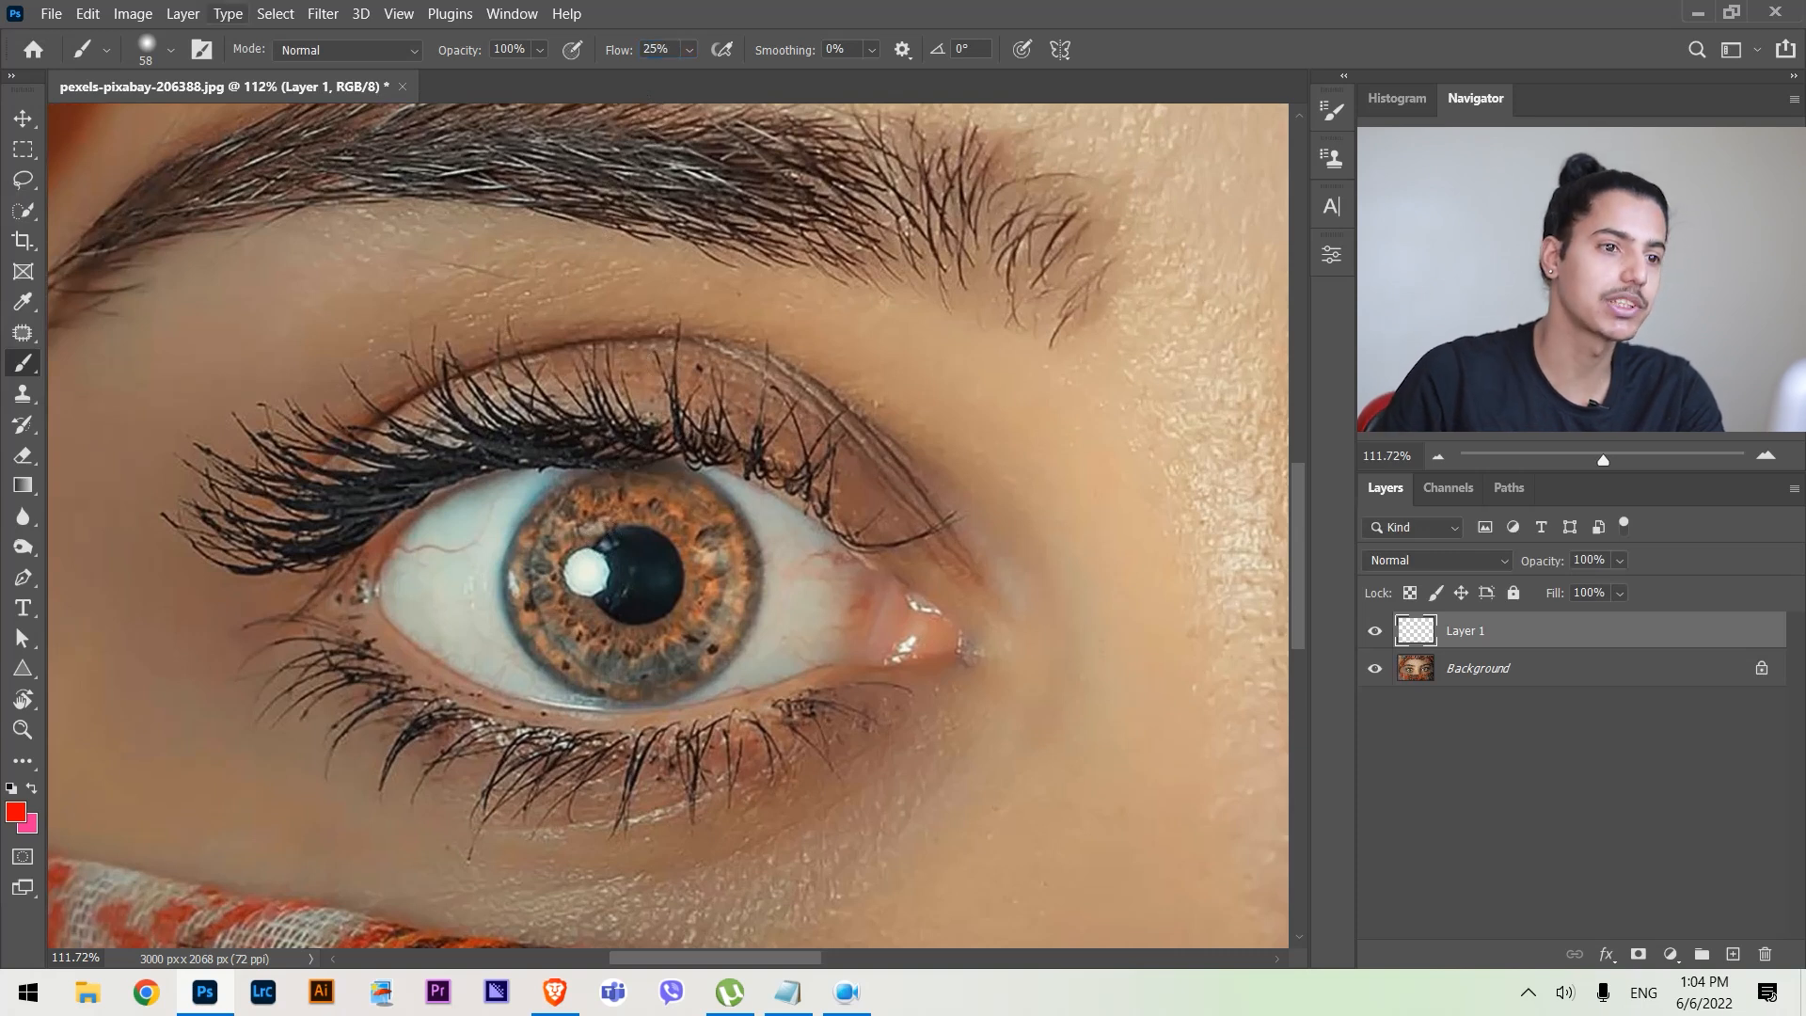
mouse_move(603, 505)
left_mouse_down()
mouse_move(538, 546)
mouse_move(530, 598)
mouse_move(569, 633)
mouse_move(647, 642)
mouse_move(624, 677)
mouse_move(577, 681)
mouse_move(534, 616)
mouse_move(623, 629)
mouse_move(665, 608)
mouse_move(659, 668)
mouse_move(714, 645)
mouse_move(712, 547)
mouse_move(666, 496)
mouse_move(631, 492)
mouse_move(535, 567)
mouse_move(614, 519)
mouse_move(707, 502)
mouse_move(689, 593)
mouse_move(712, 628)
left_mouse_up()
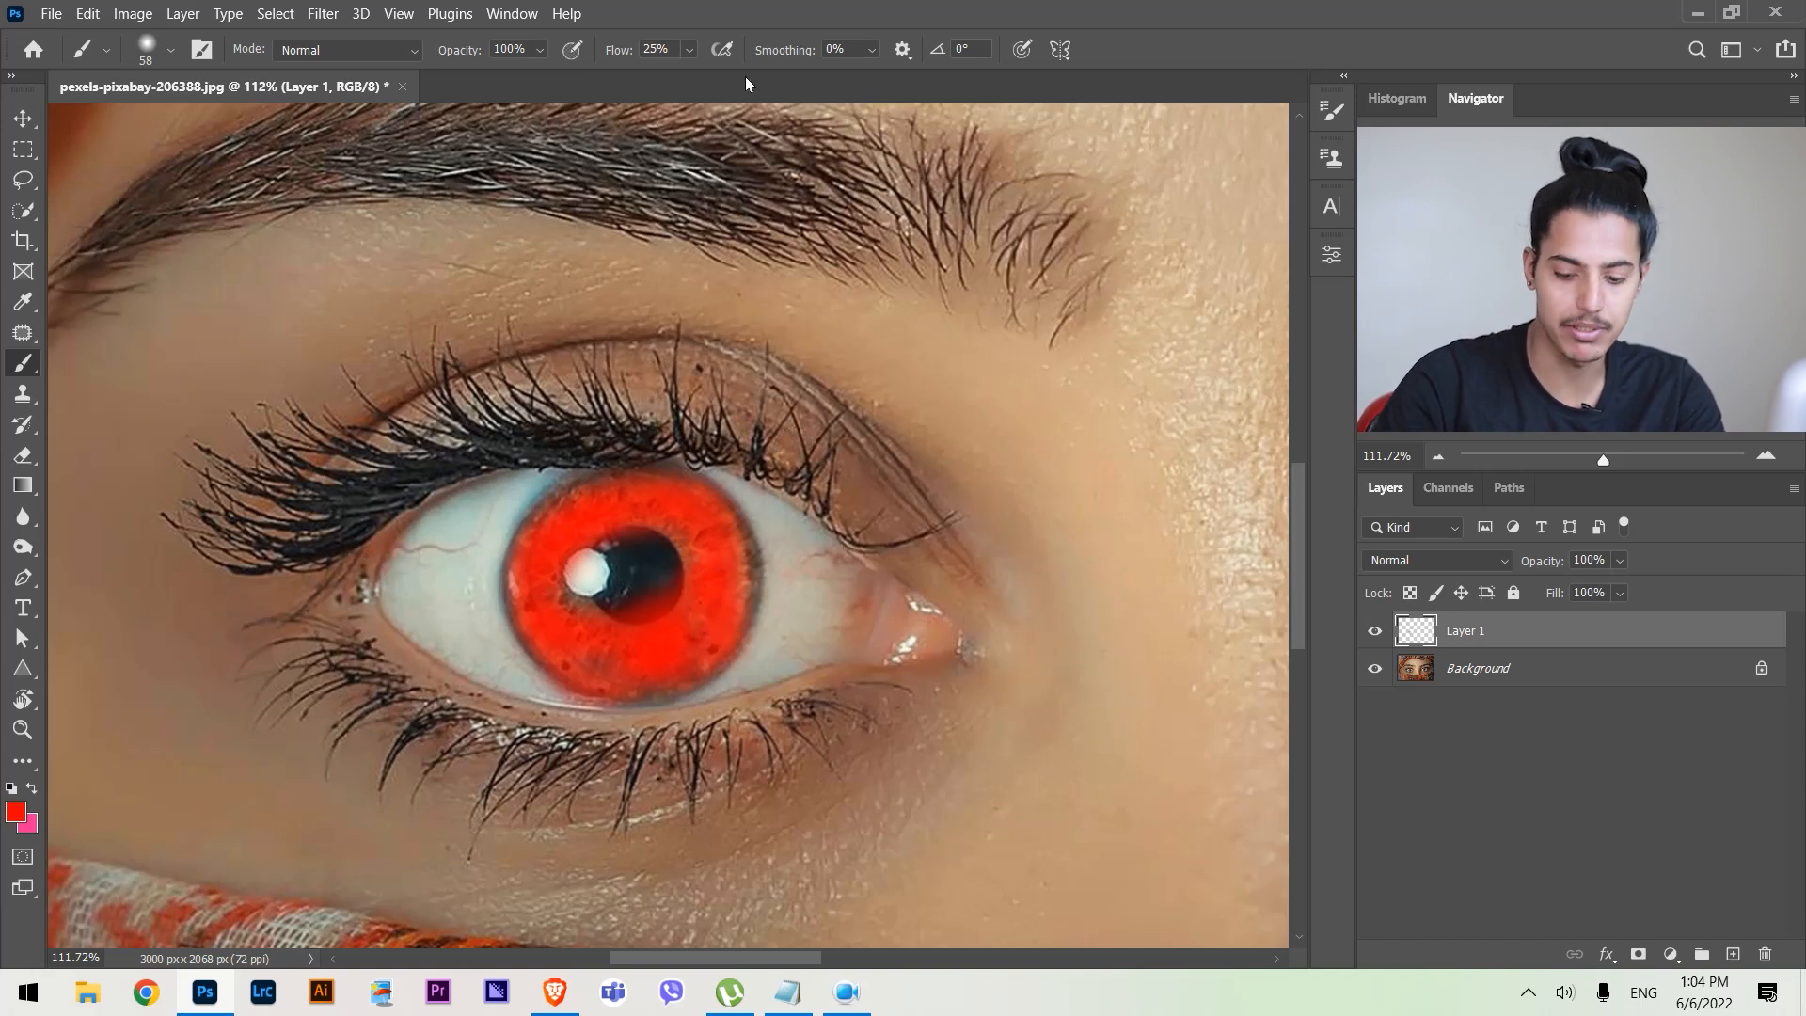
key("Delete")
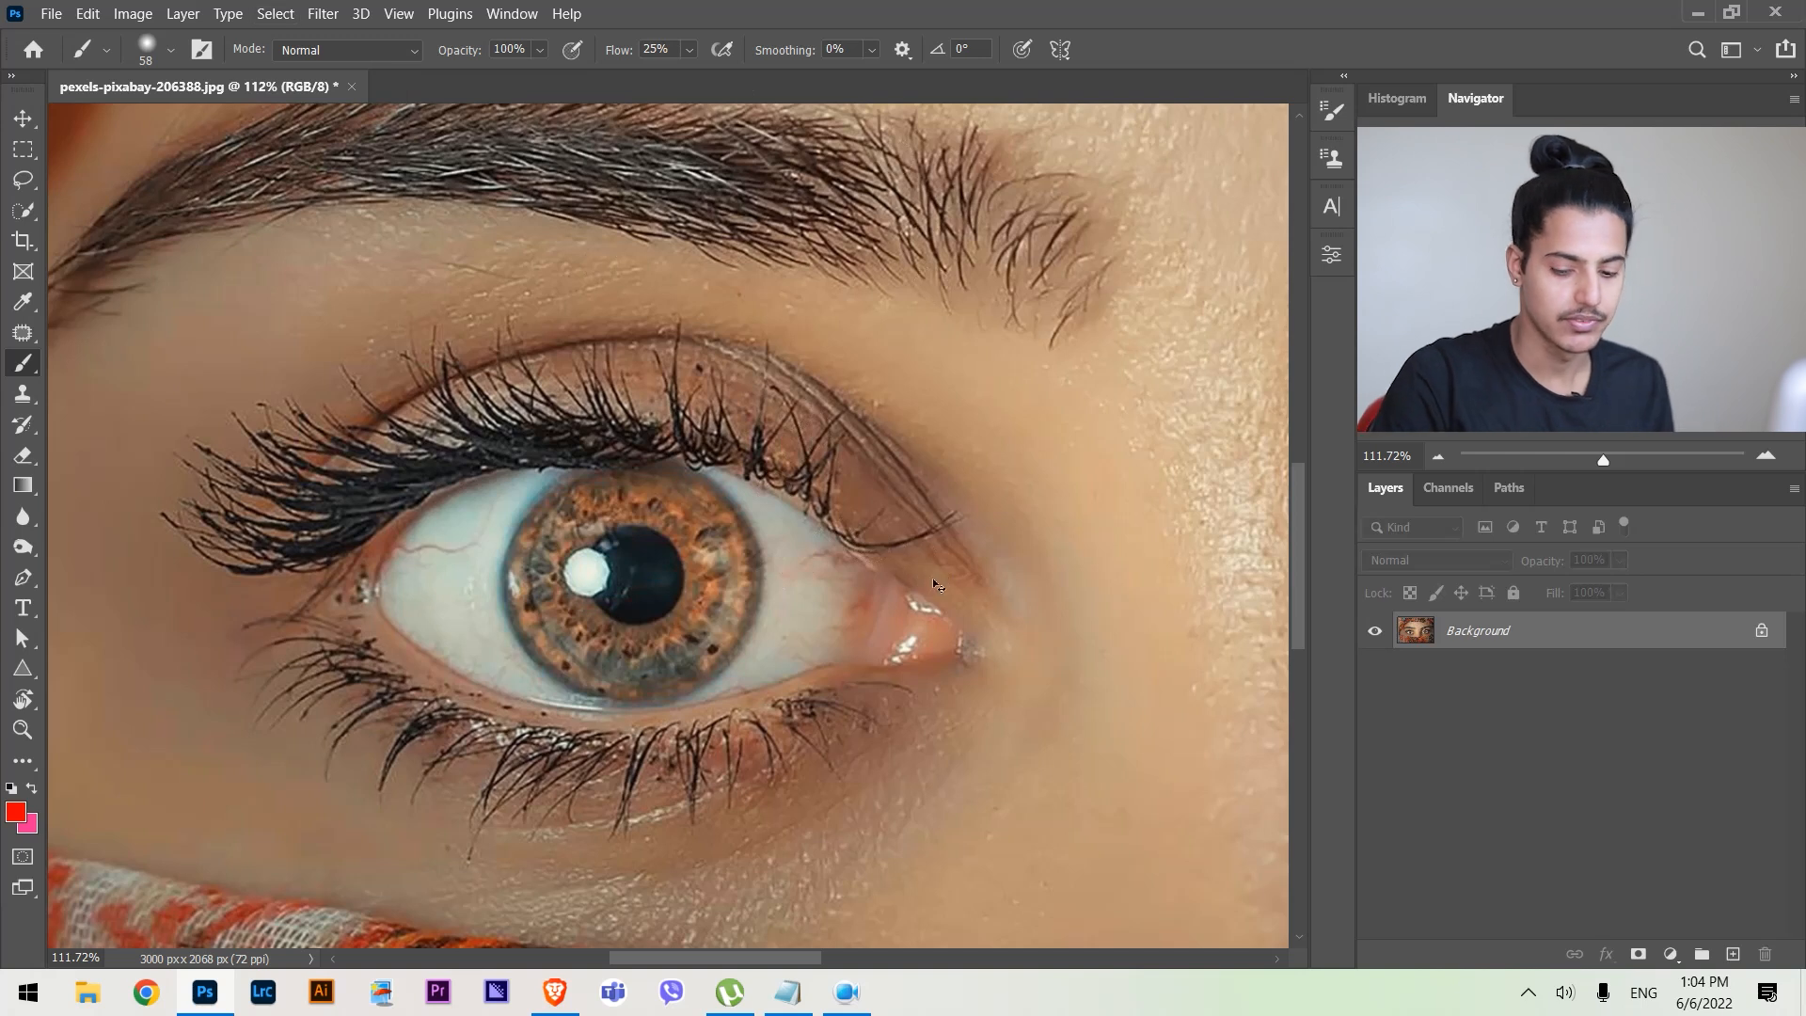
key("ctrl+shift+alt+n")
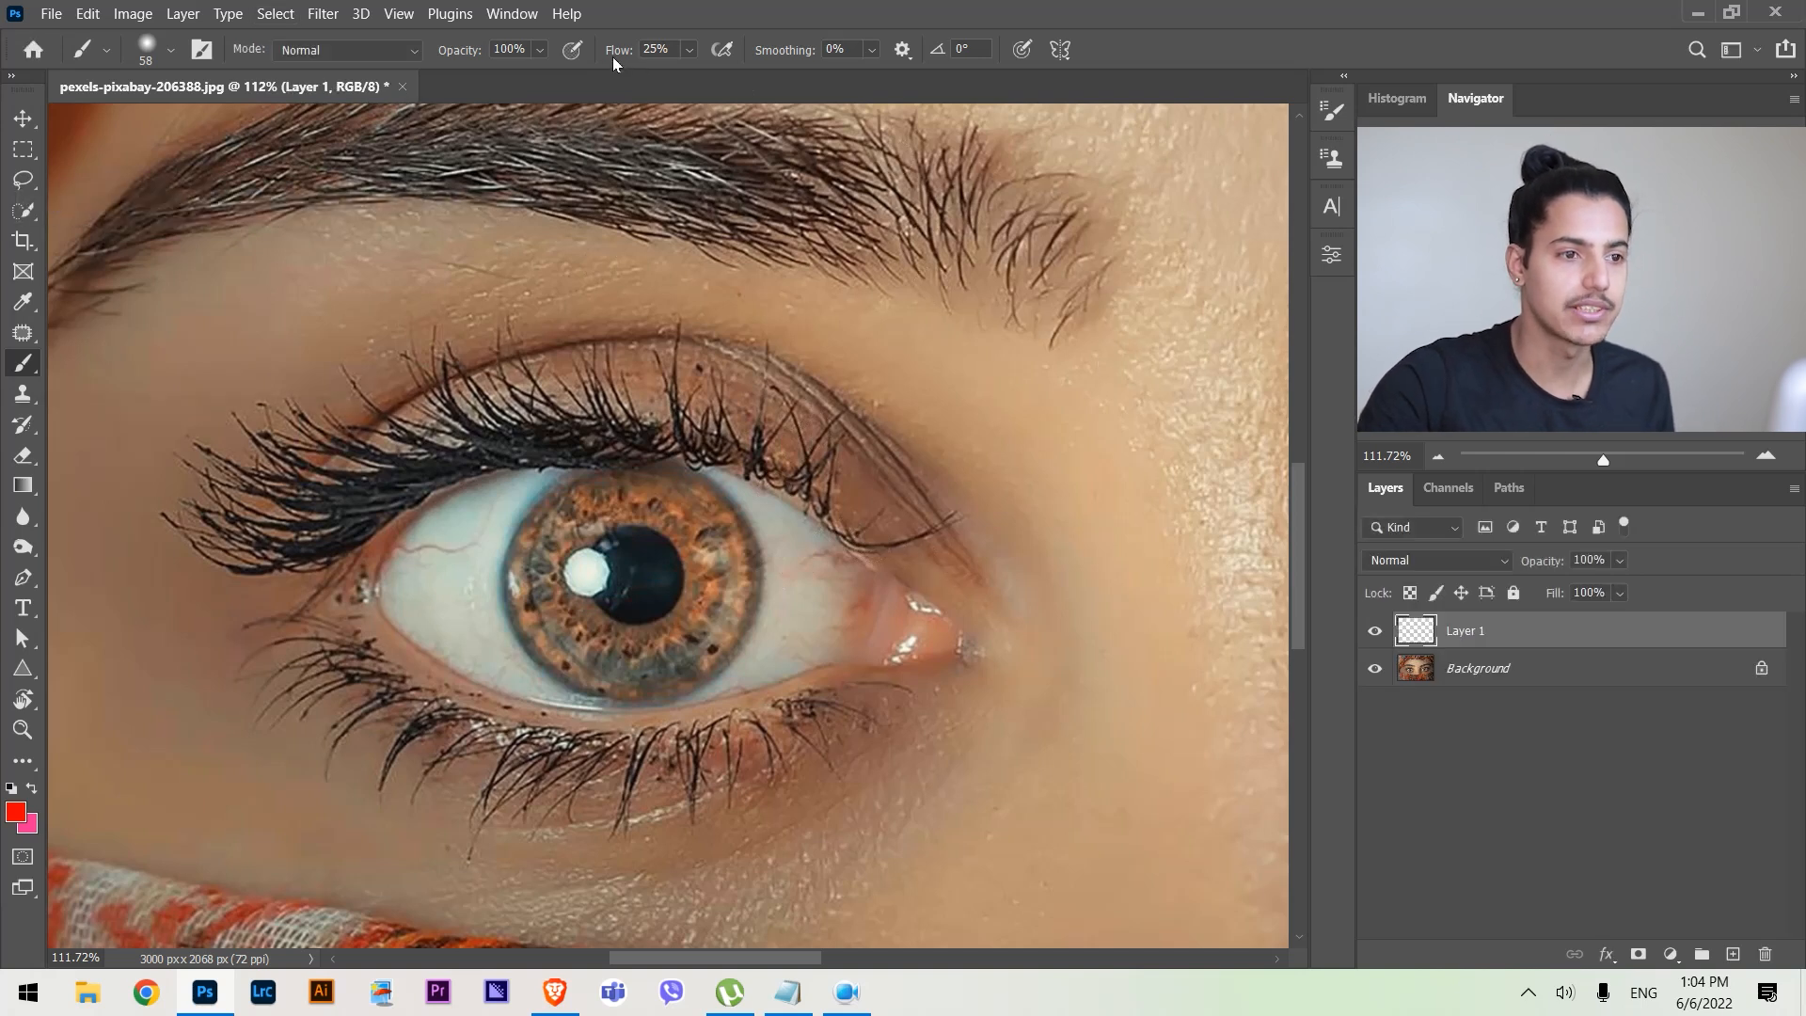
Step: Set the brush flow to 100% and opacity to 25%, and paint the left iris with an even translucent red
left_click_drag(628, 52, 675, 47)
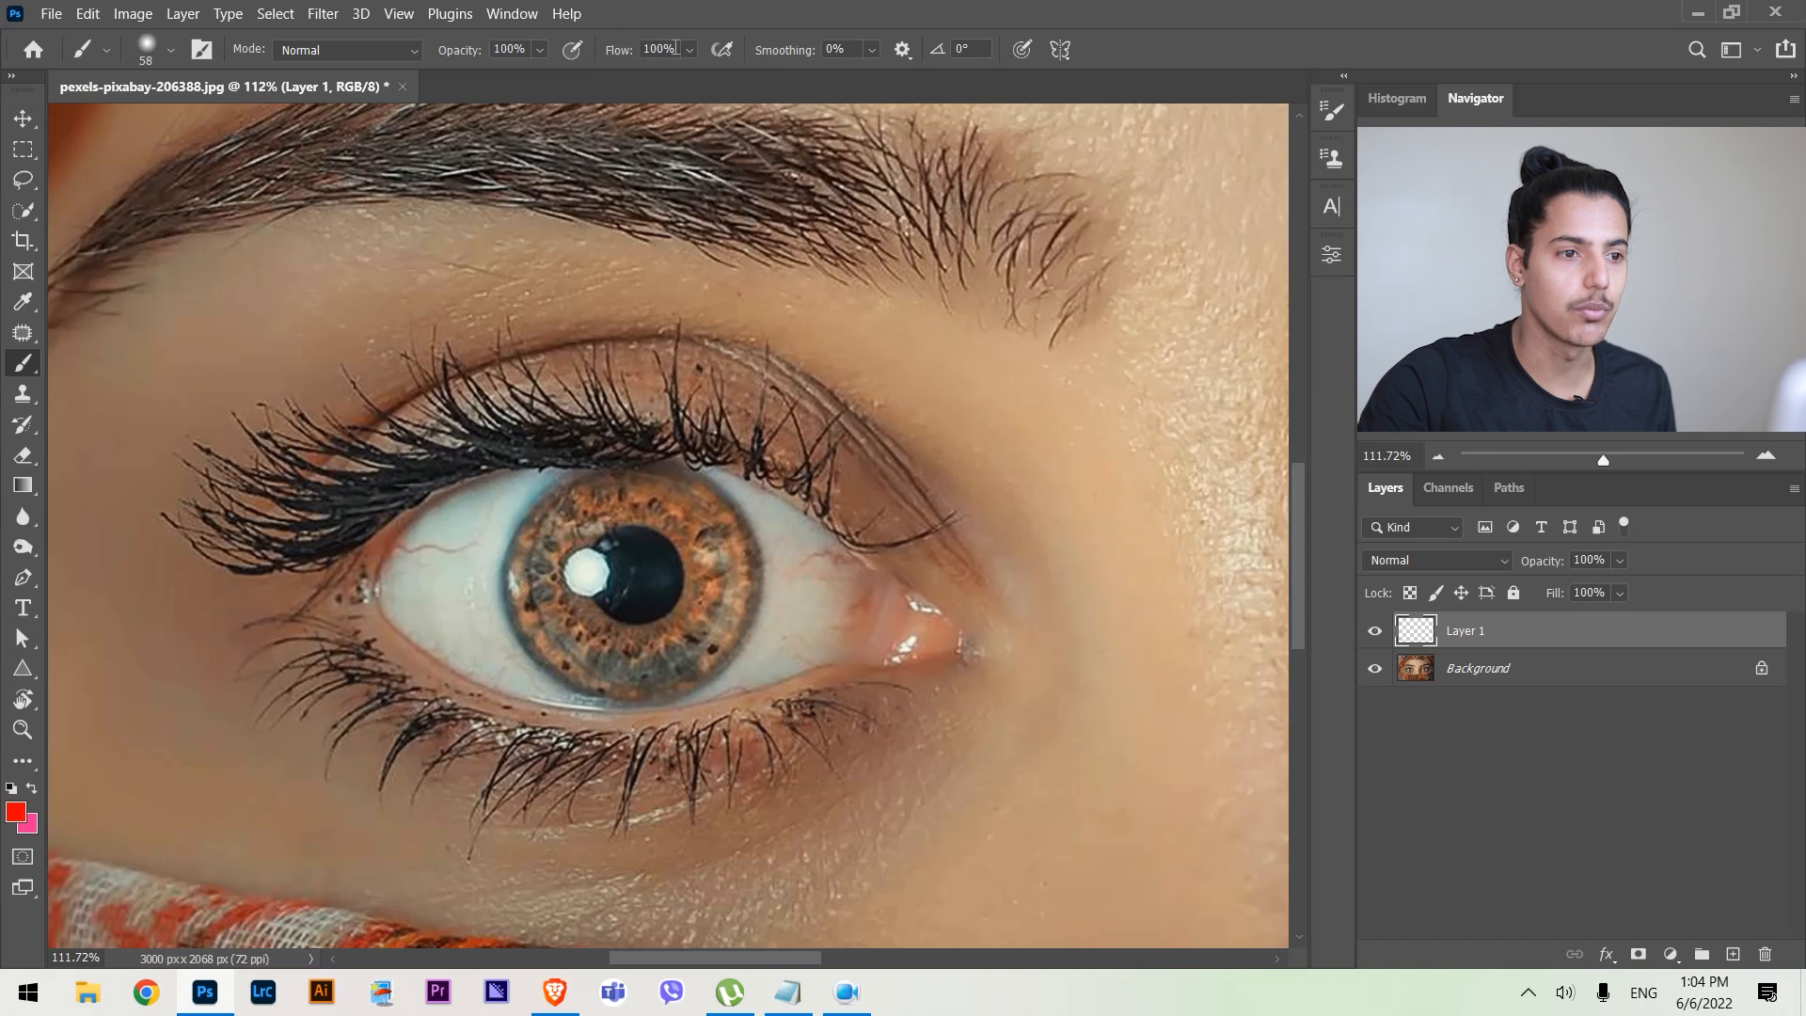
left_click(492, 47)
type("25")
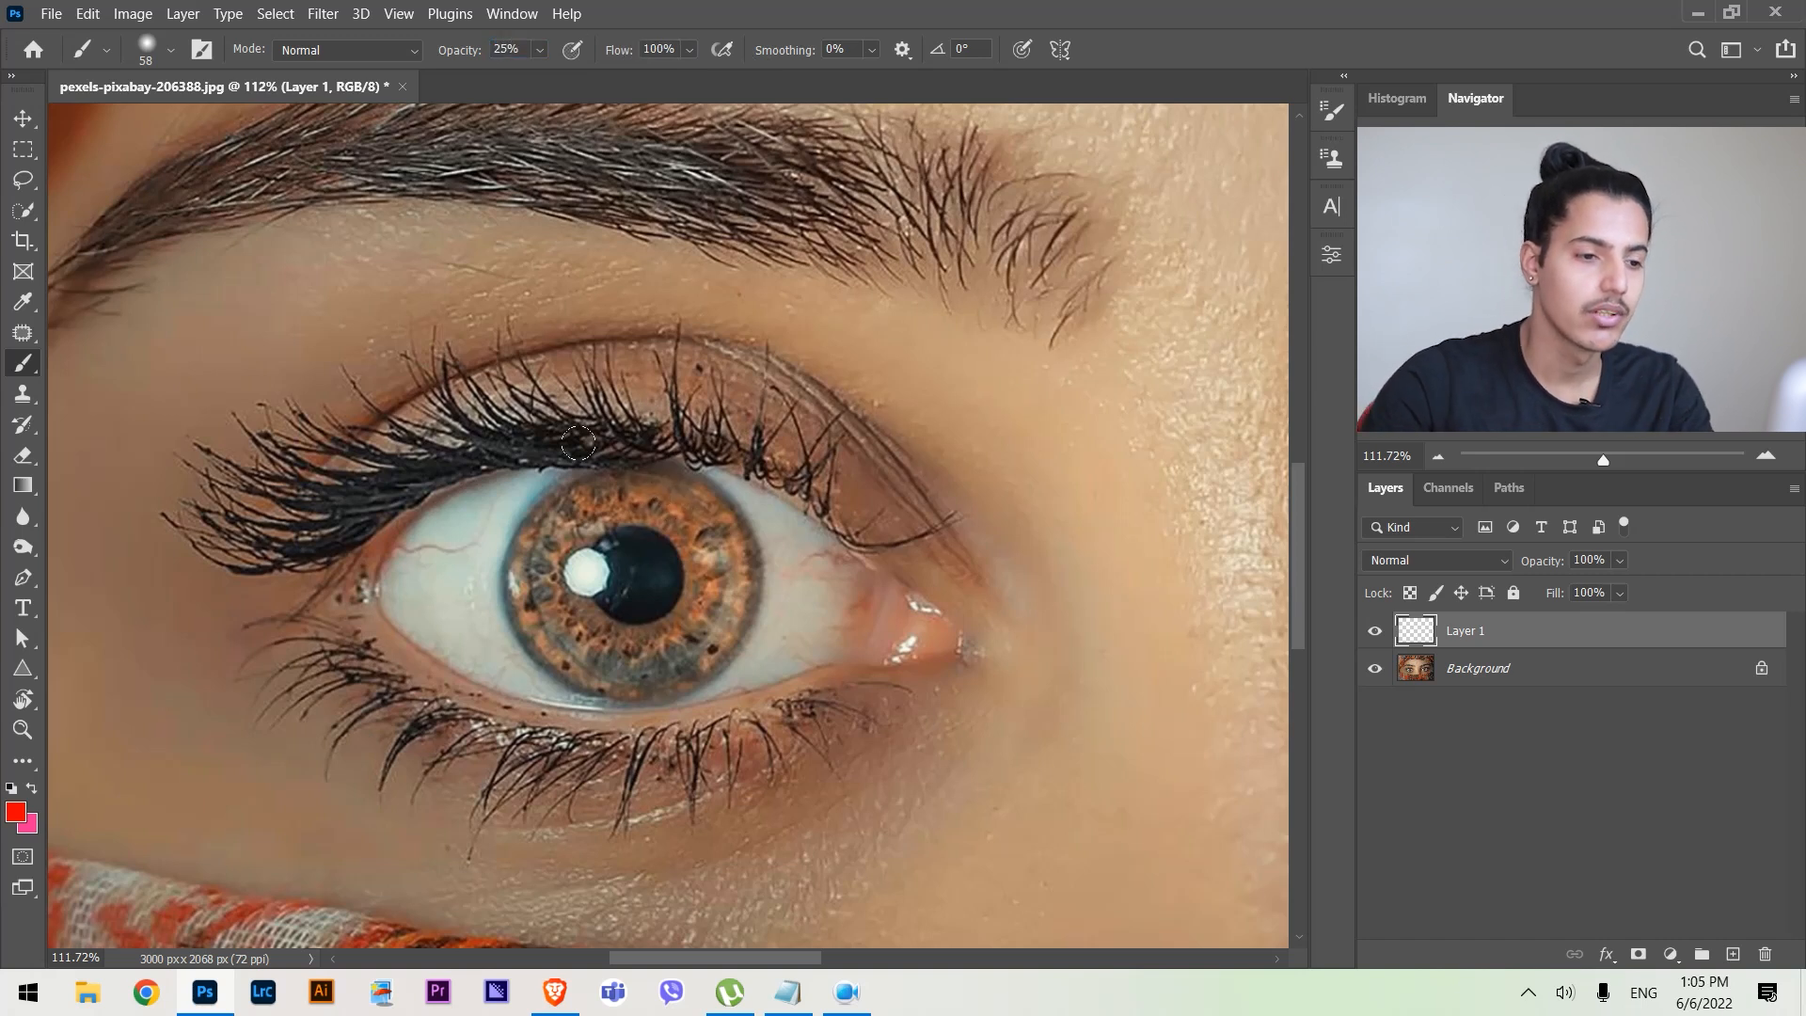
mouse_move(582, 503)
left_mouse_down()
mouse_move(527, 587)
mouse_move(586, 669)
mouse_move(617, 681)
mouse_move(656, 663)
mouse_move(600, 641)
mouse_move(686, 647)
mouse_move(658, 666)
mouse_move(702, 645)
mouse_move(723, 600)
mouse_move(684, 635)
mouse_move(714, 596)
mouse_move(710, 556)
mouse_move(722, 565)
mouse_move(705, 518)
mouse_move(656, 487)
mouse_move(601, 501)
mouse_move(574, 616)
left_mouse_up()
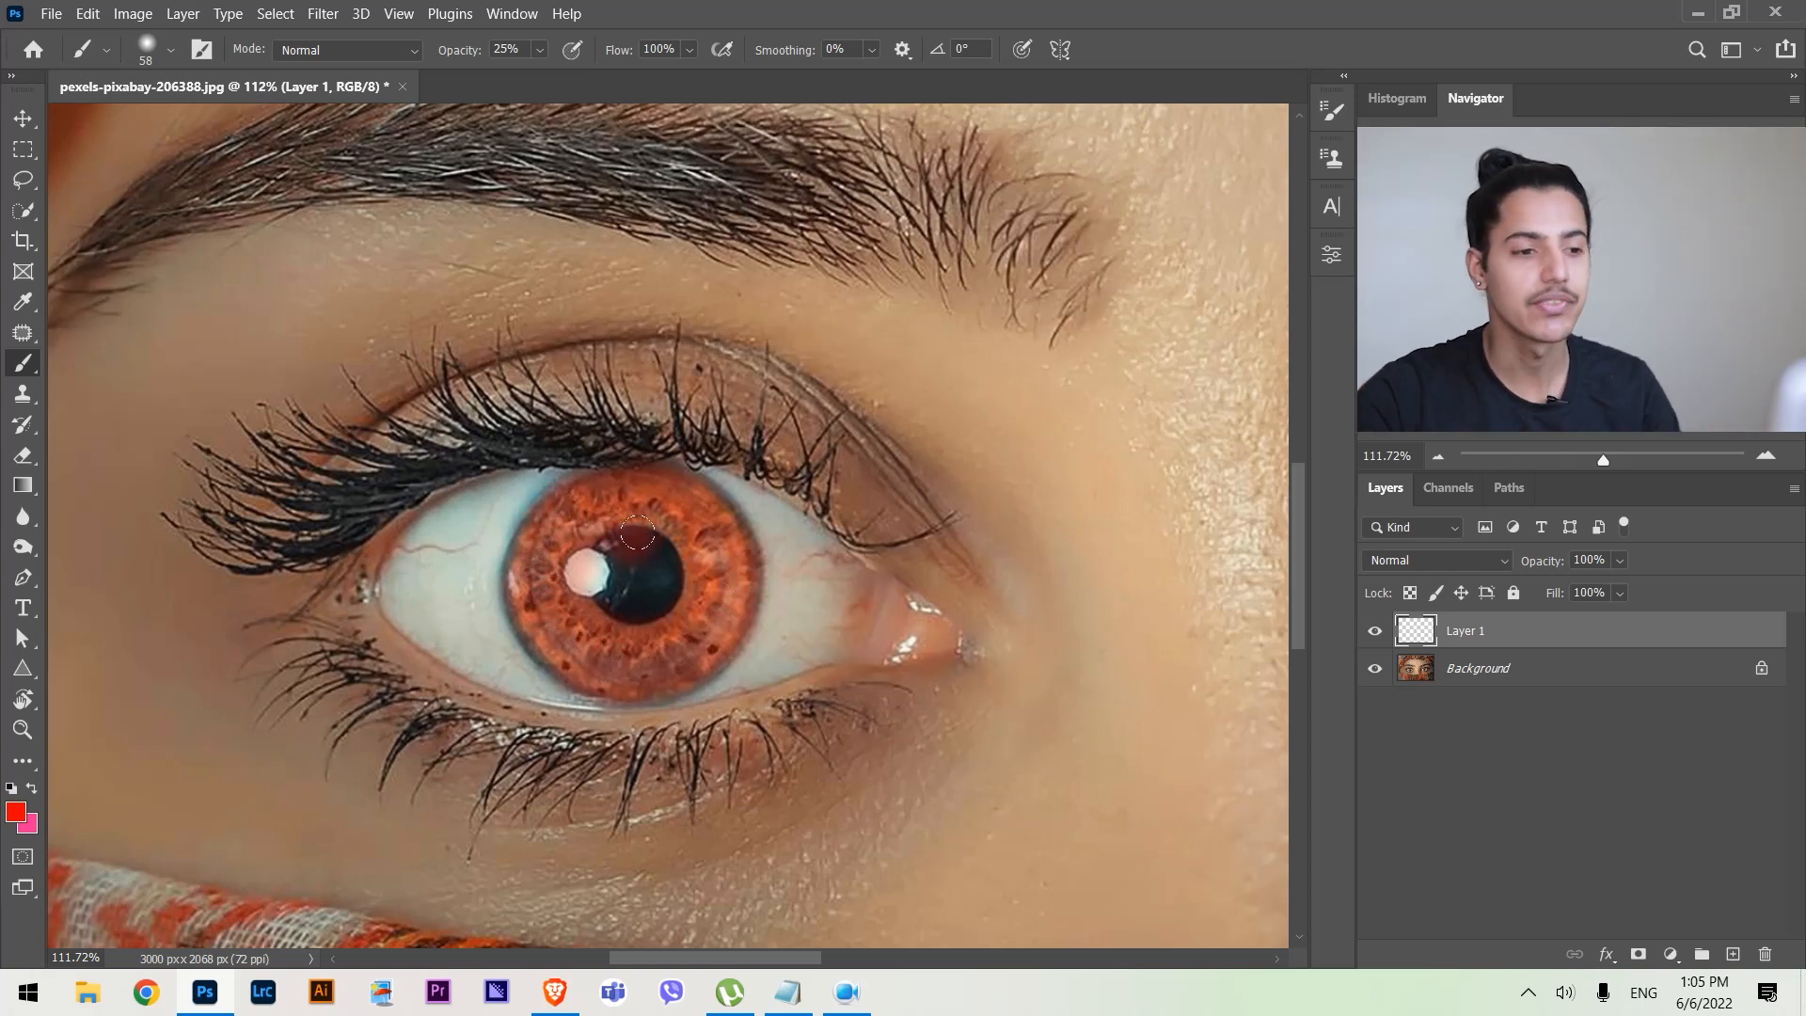
Step: Try painting the right iris red at 100% opacity and 19% flow, and undo the paint to compare both eyes
scroll(653, 529, "down", 5)
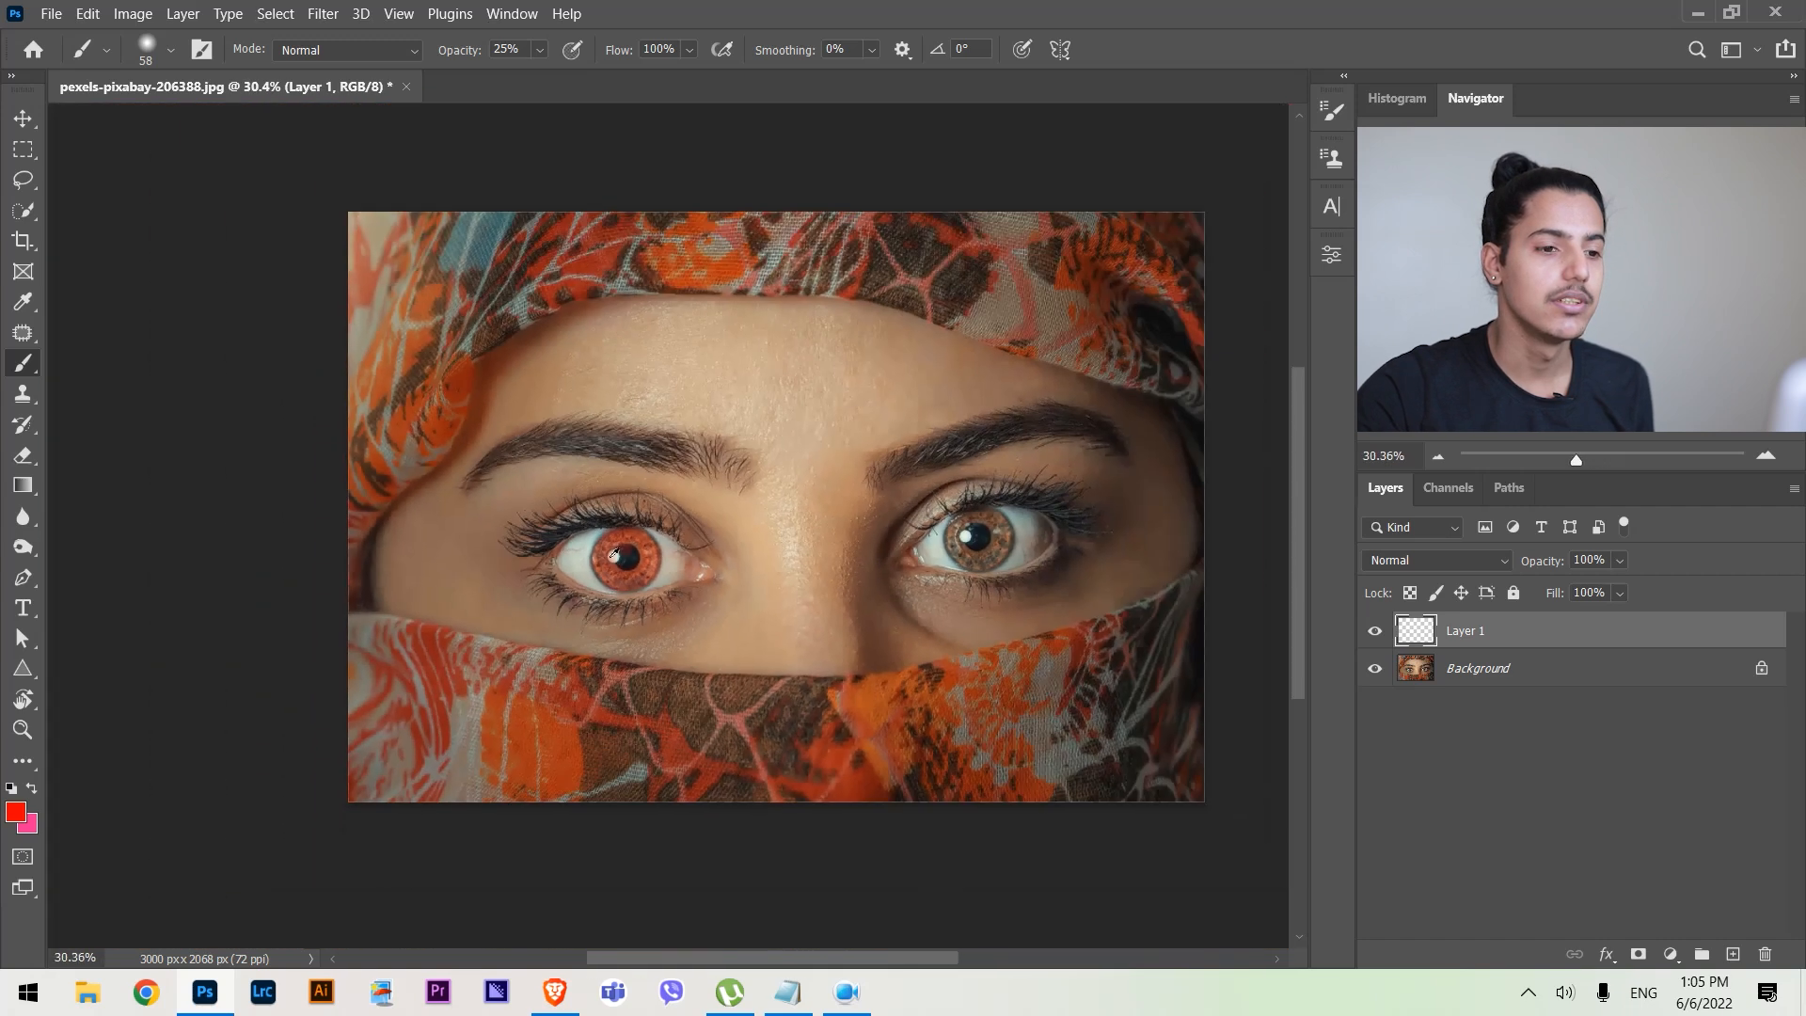
scroll(1081, 533, "up", 4)
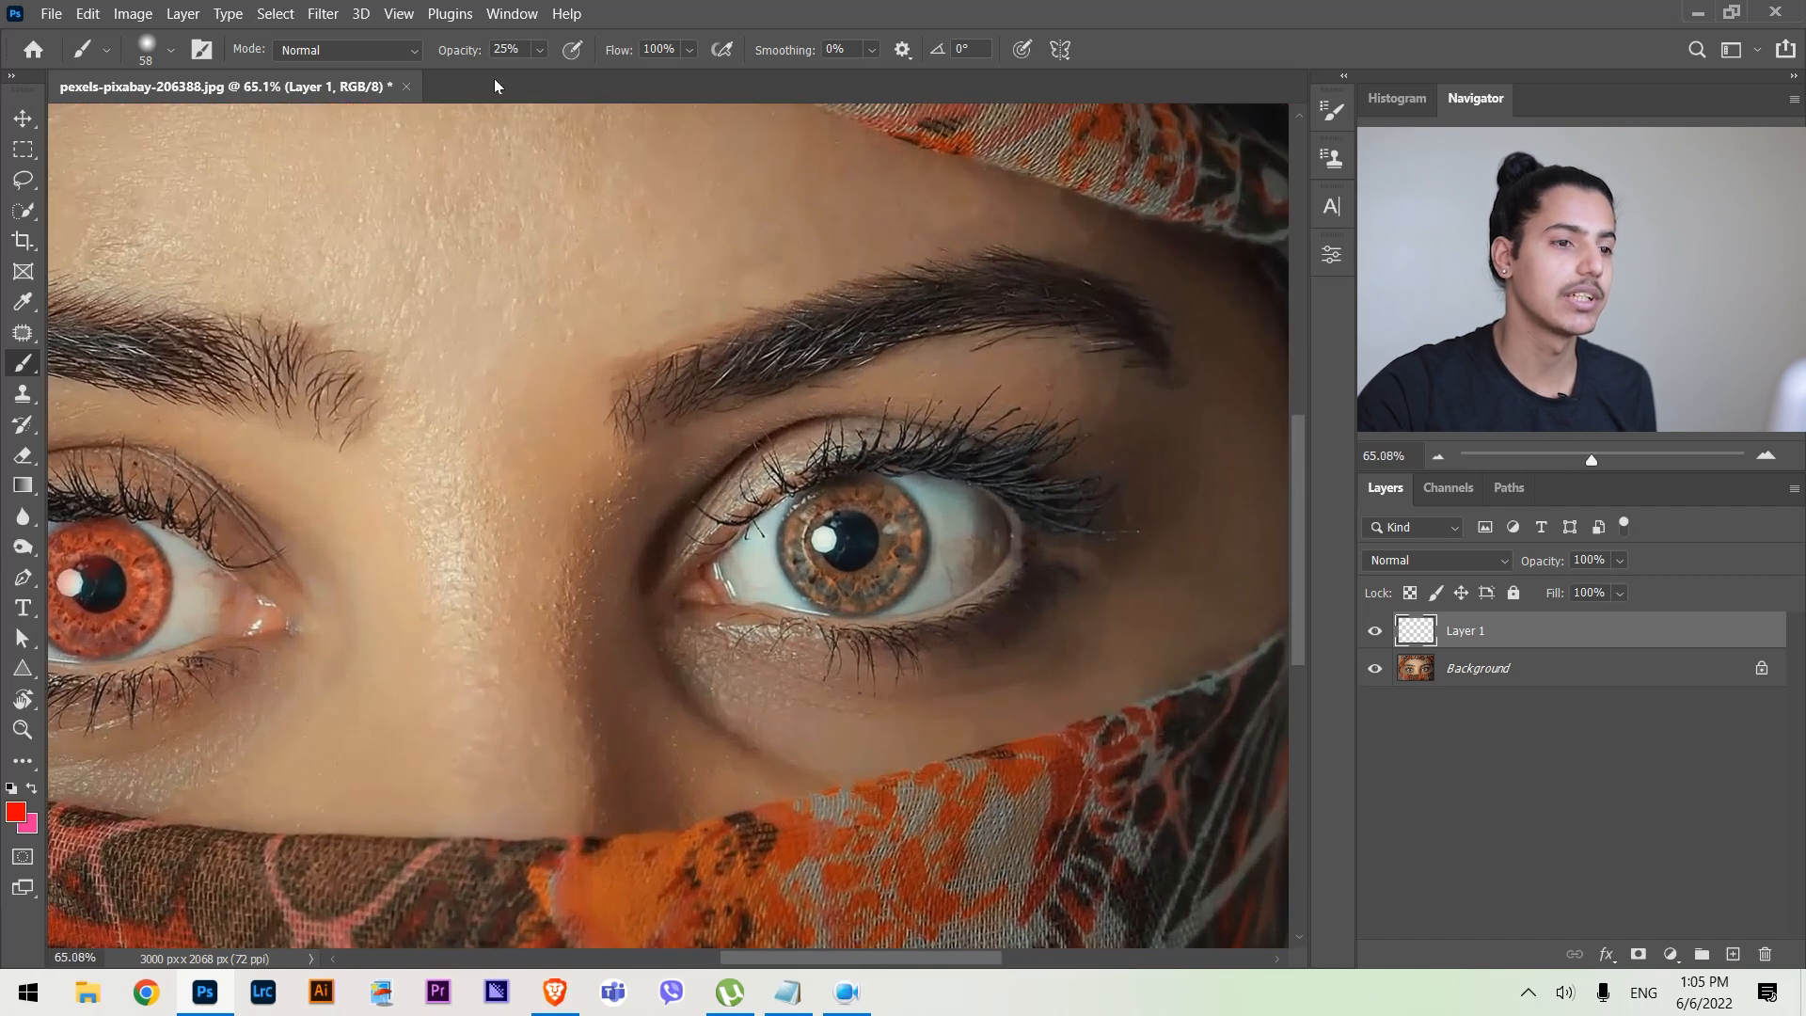
double_click(650, 47)
type("60")
key("Return")
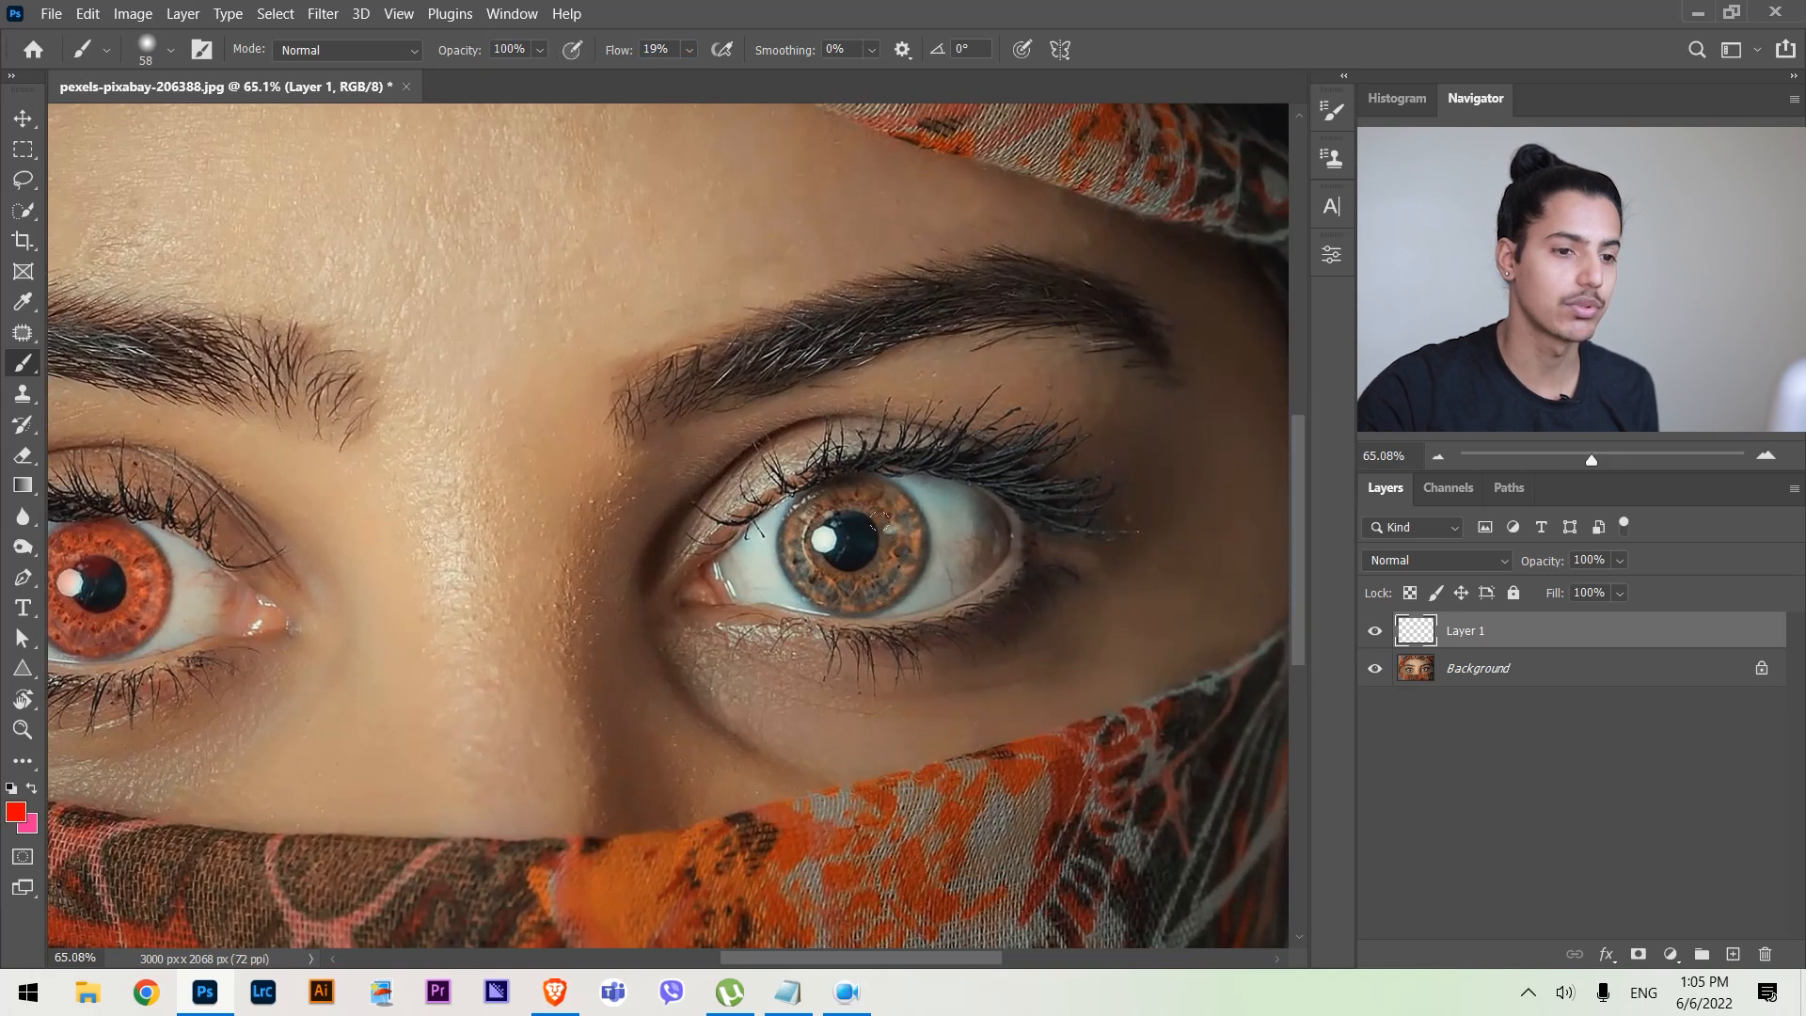
mouse_move(809, 583)
left_mouse_down()
mouse_move(797, 483)
mouse_move(840, 482)
left_mouse_up()
left_click_drag(906, 594, 777, 603)
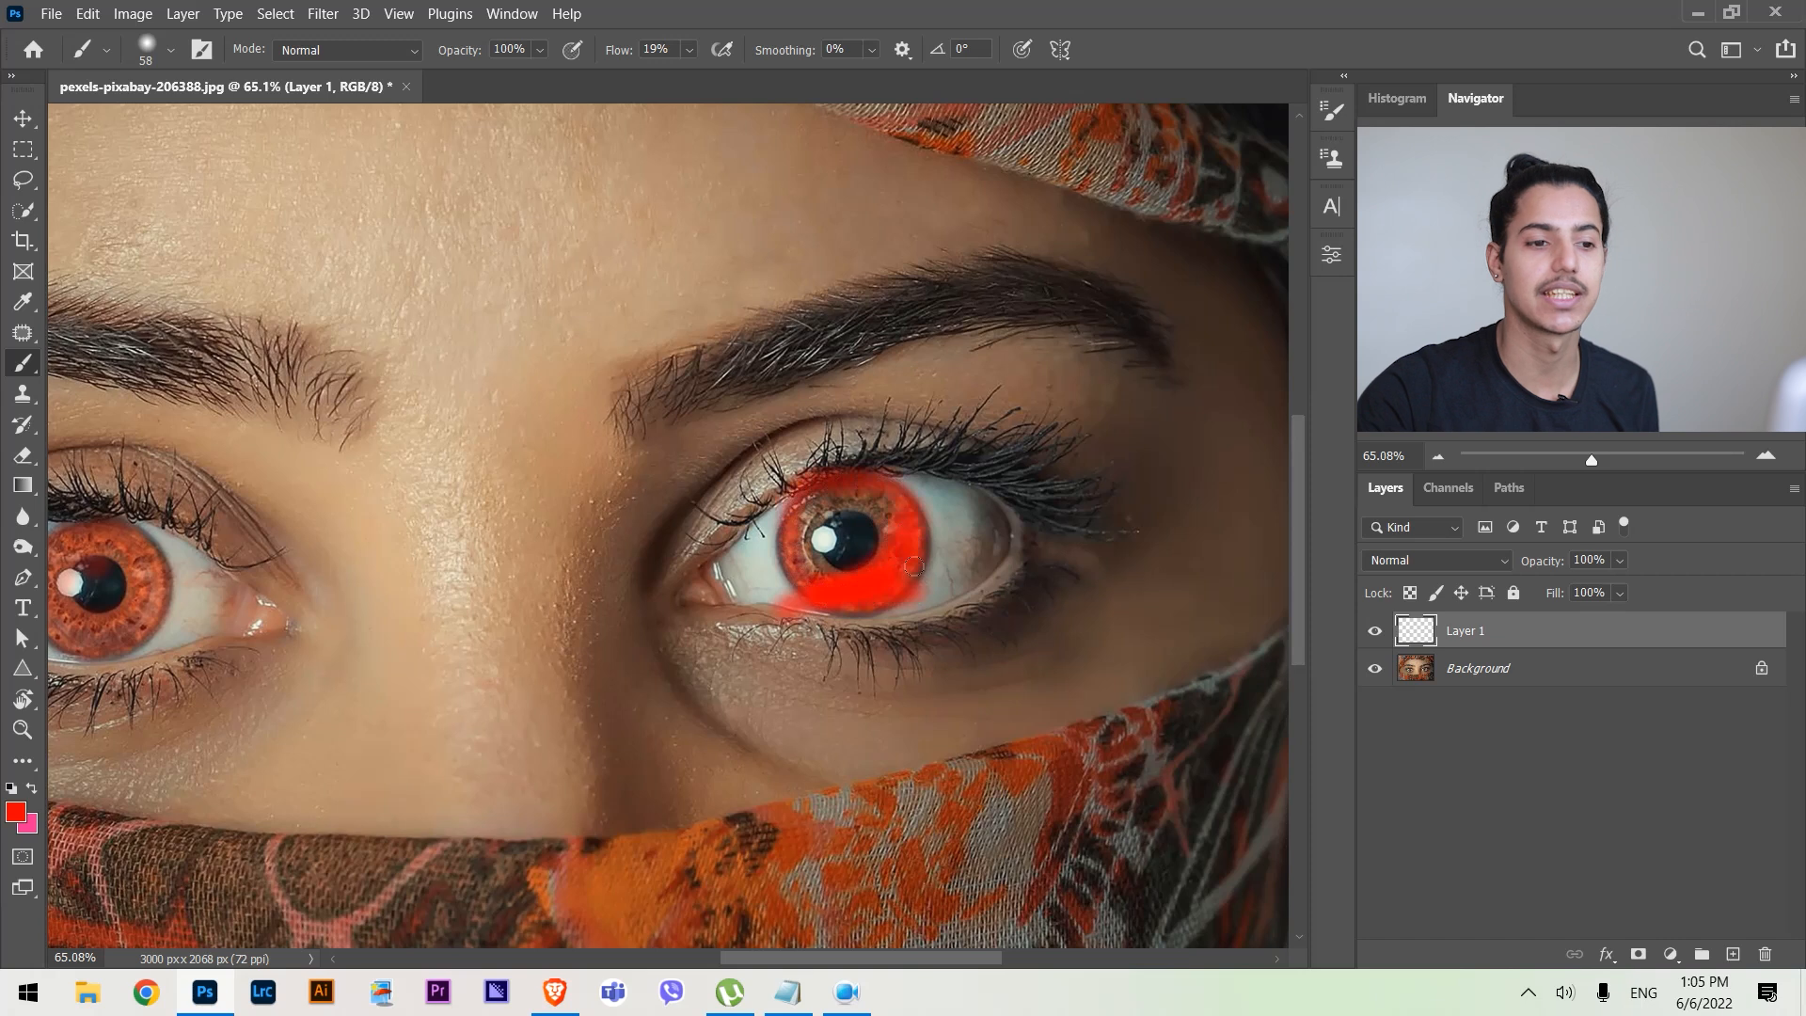
key("ctrl+z")
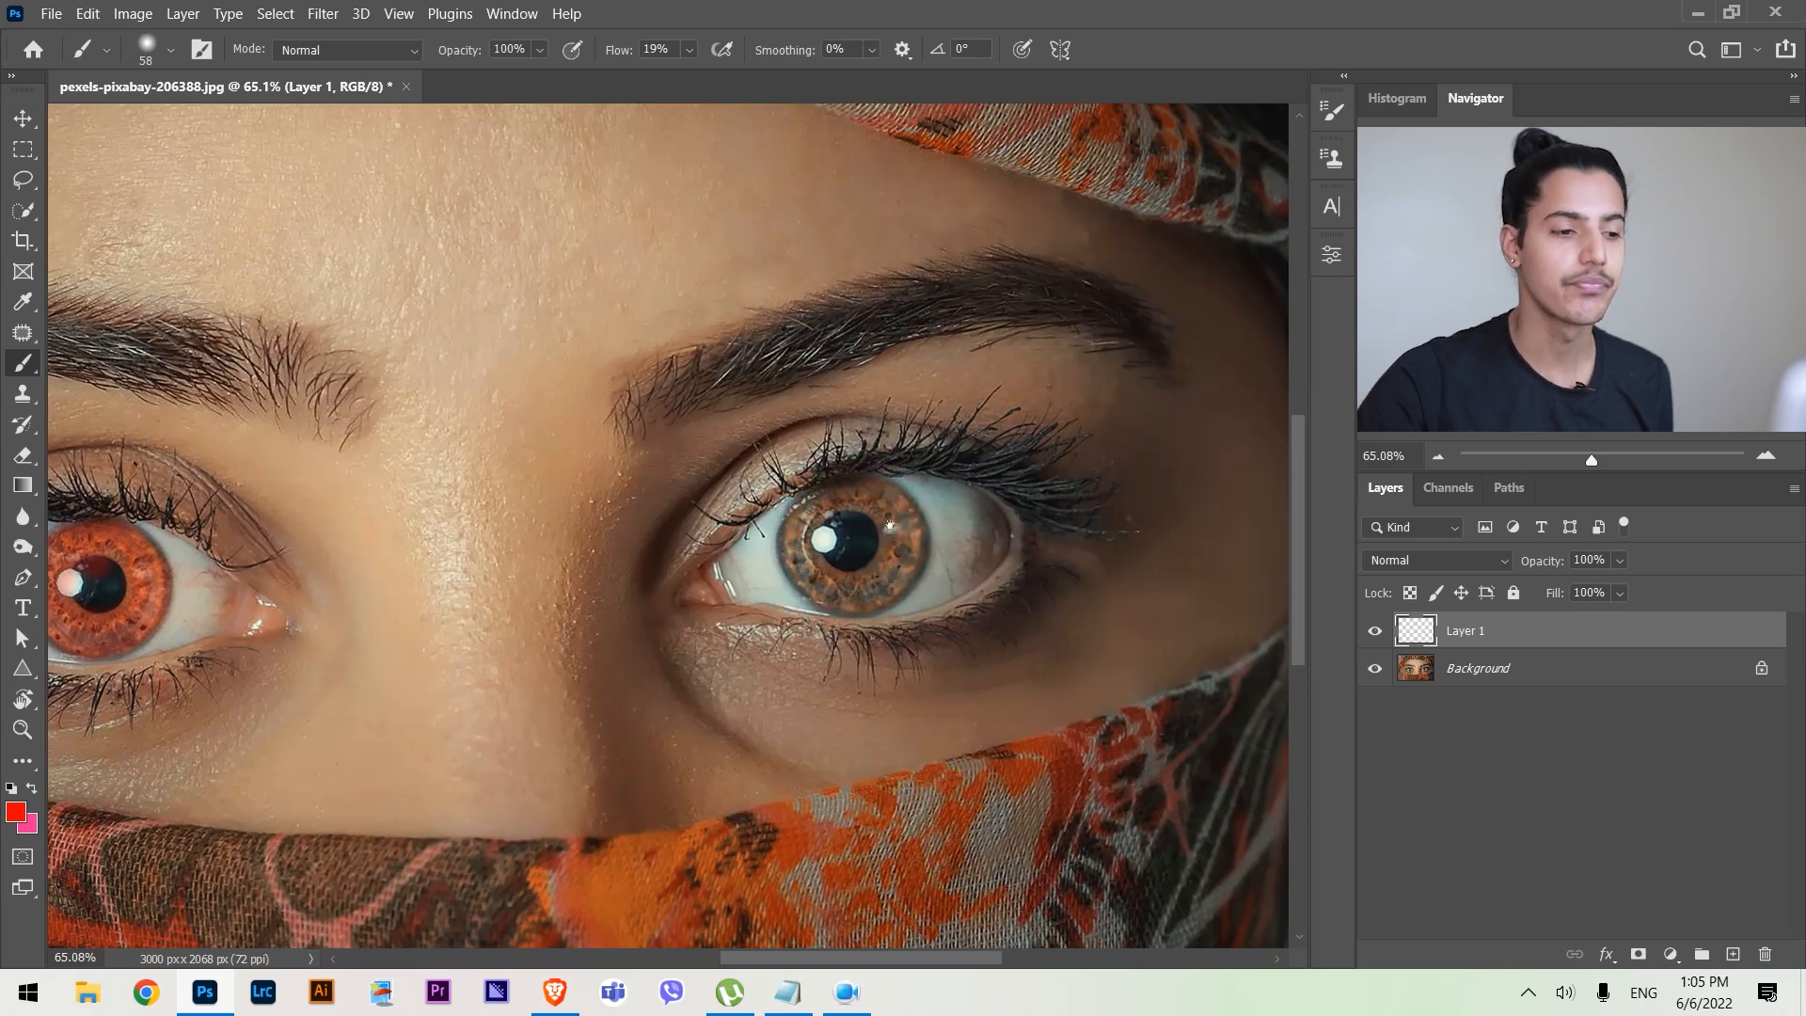
left_click_drag(890, 525, 892, 469)
scroll(1103, 553, "down", 5)
scroll(1096, 553, "down", 1)
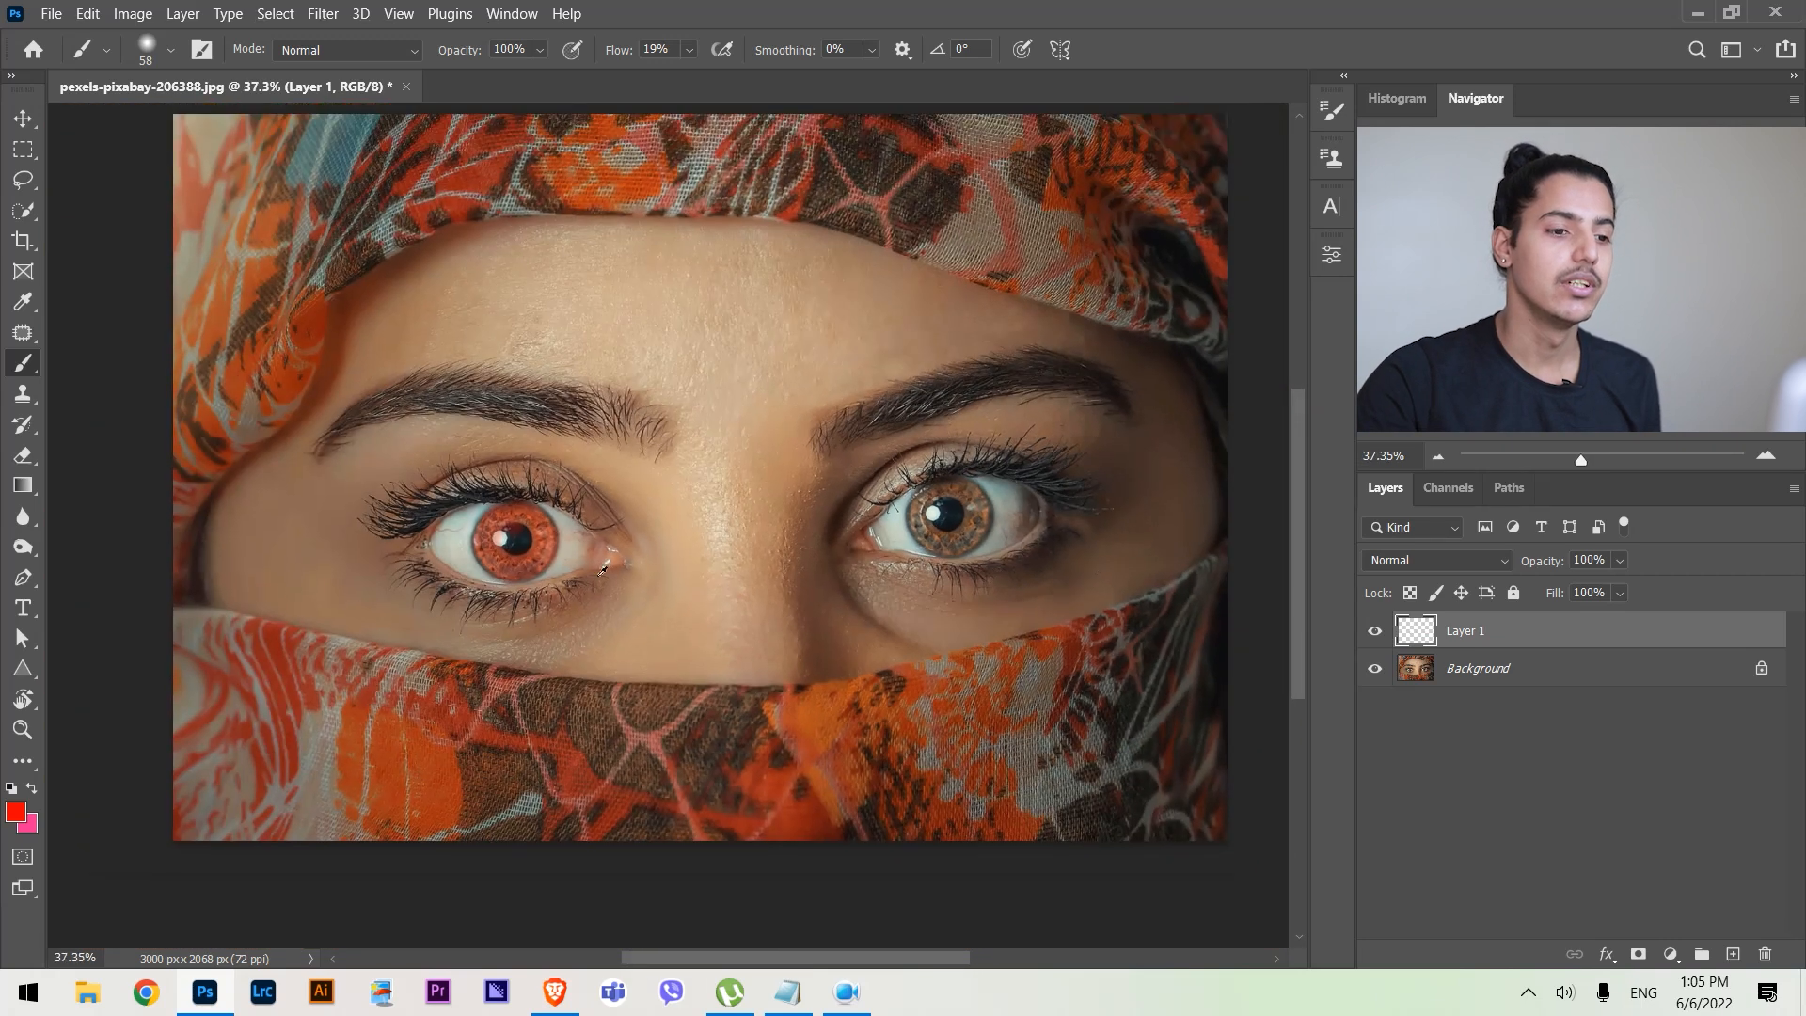
scroll(603, 569, "up", 6)
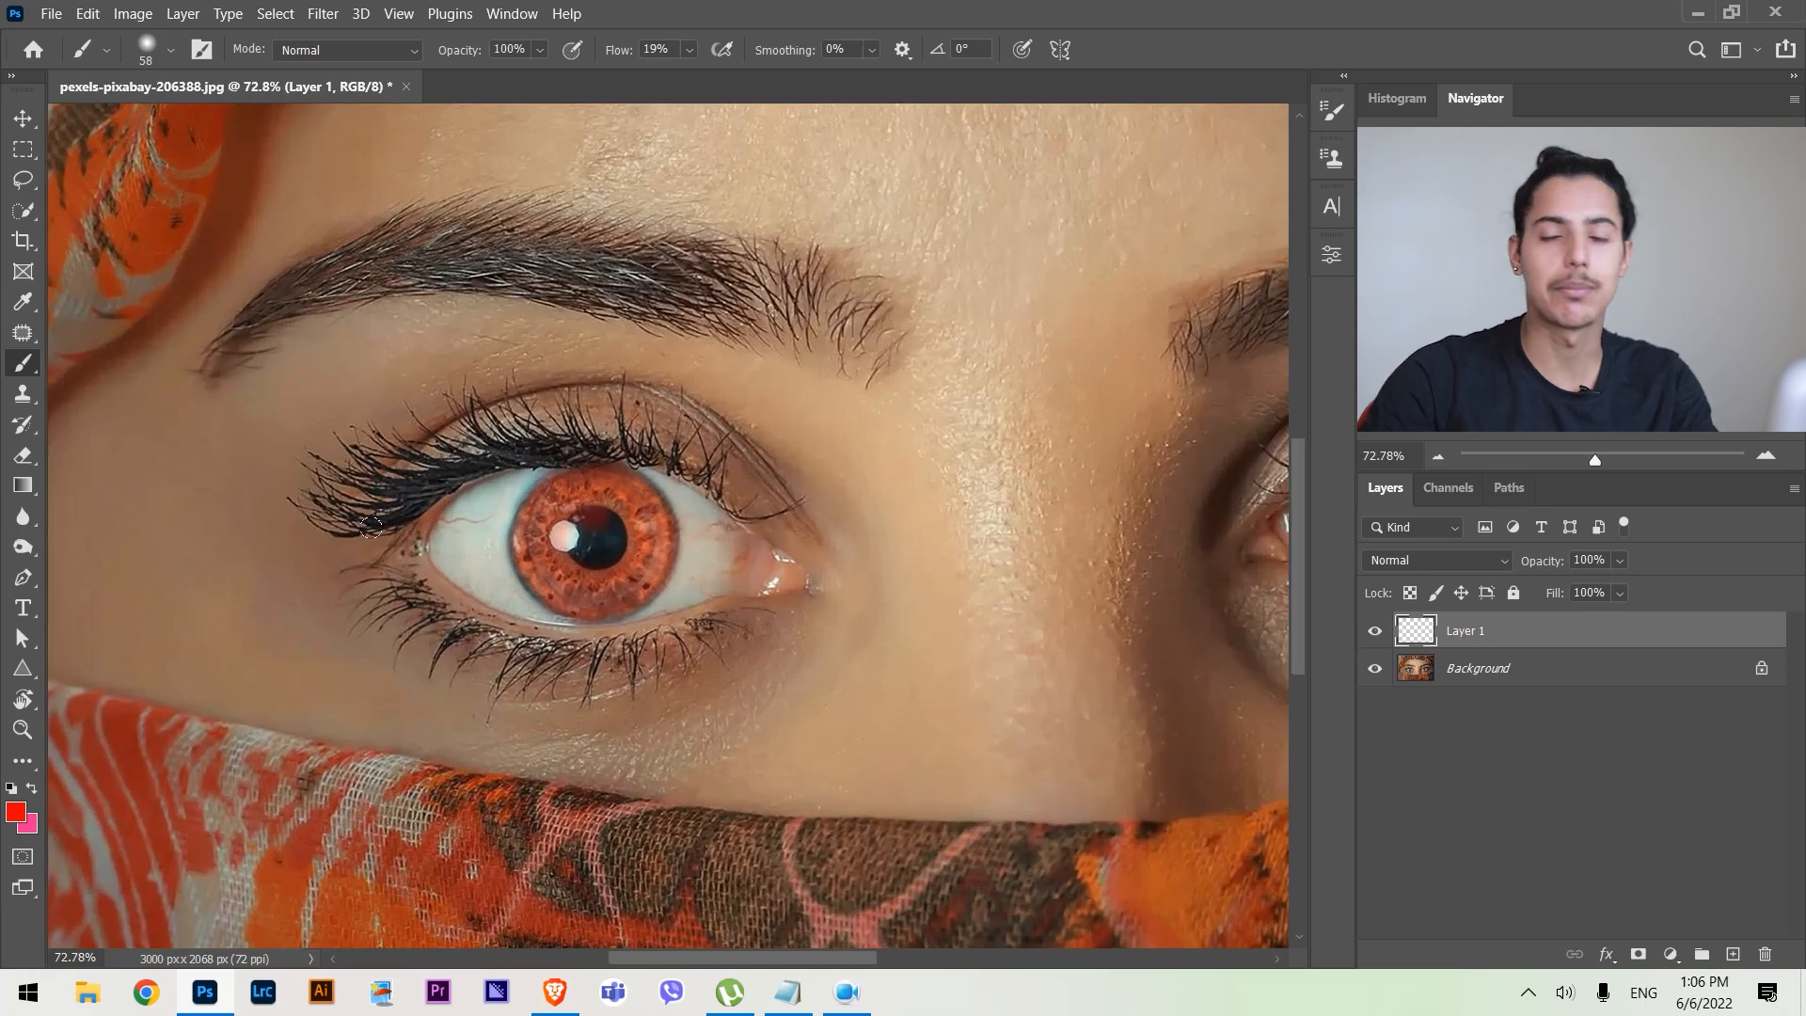
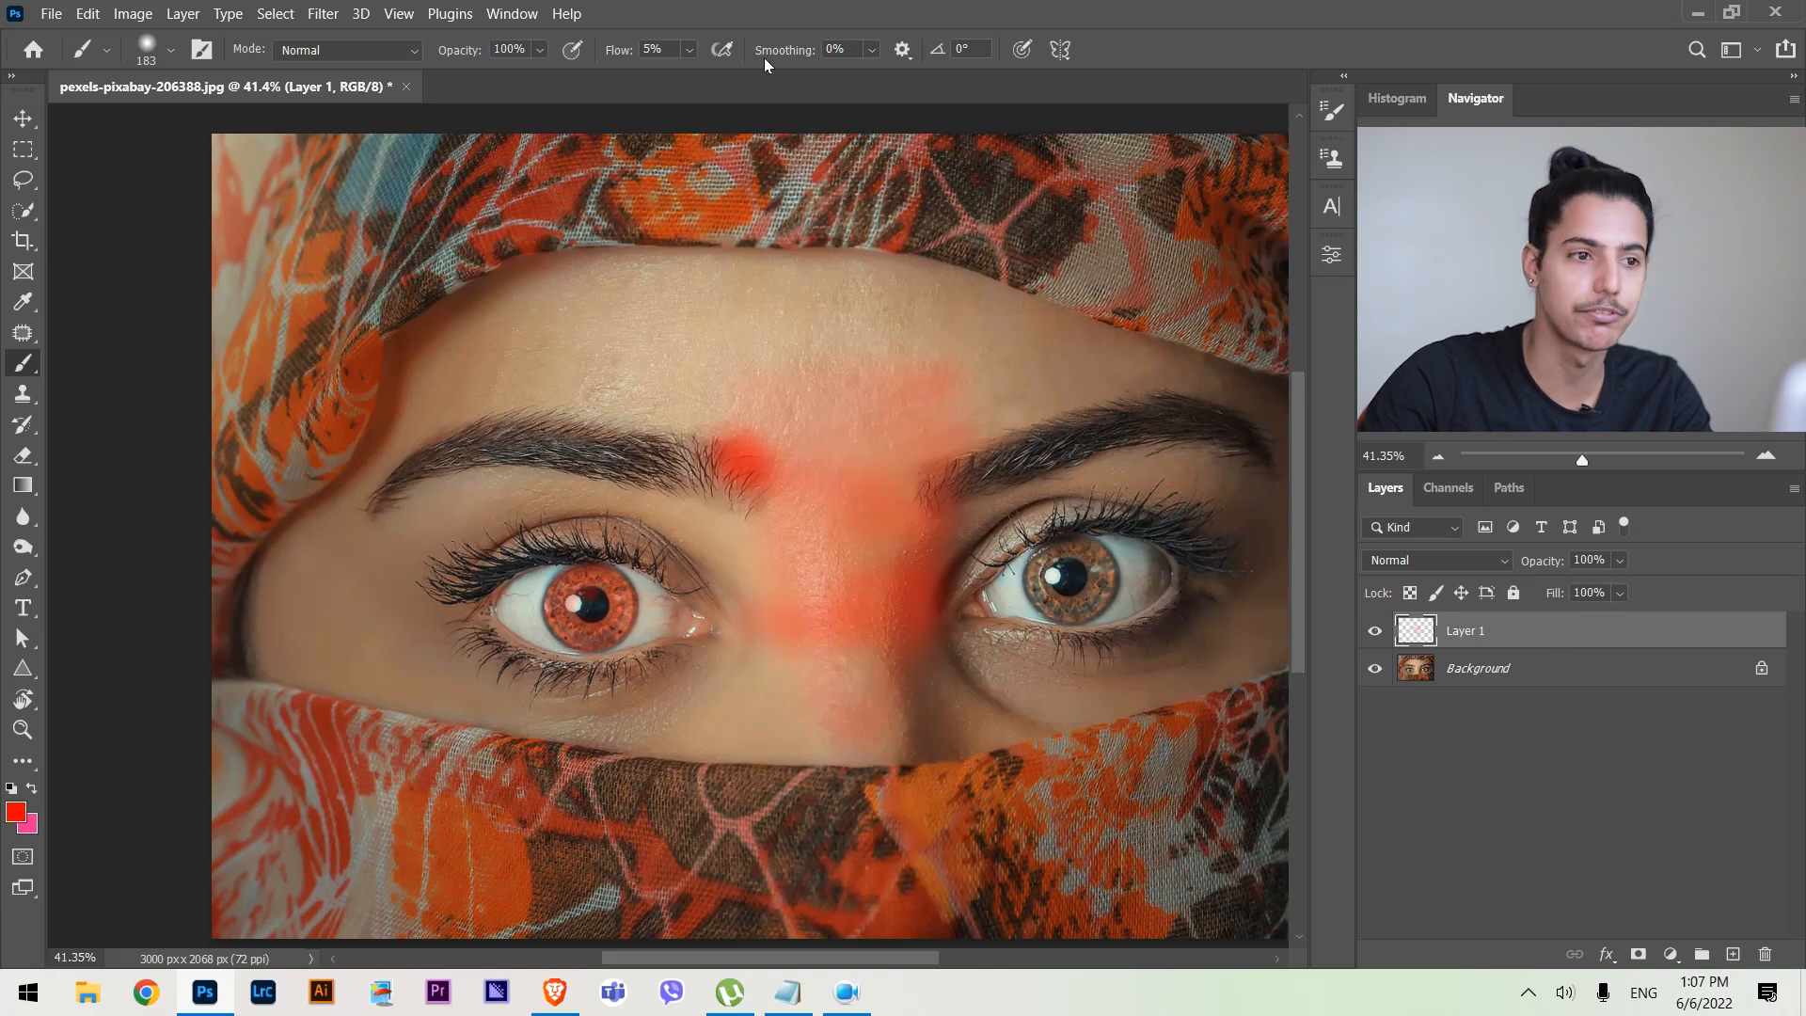
Step: Restore the brush flow to 100% and delete the red-painted layer above the photo
left_click_drag(632, 51, 724, 51)
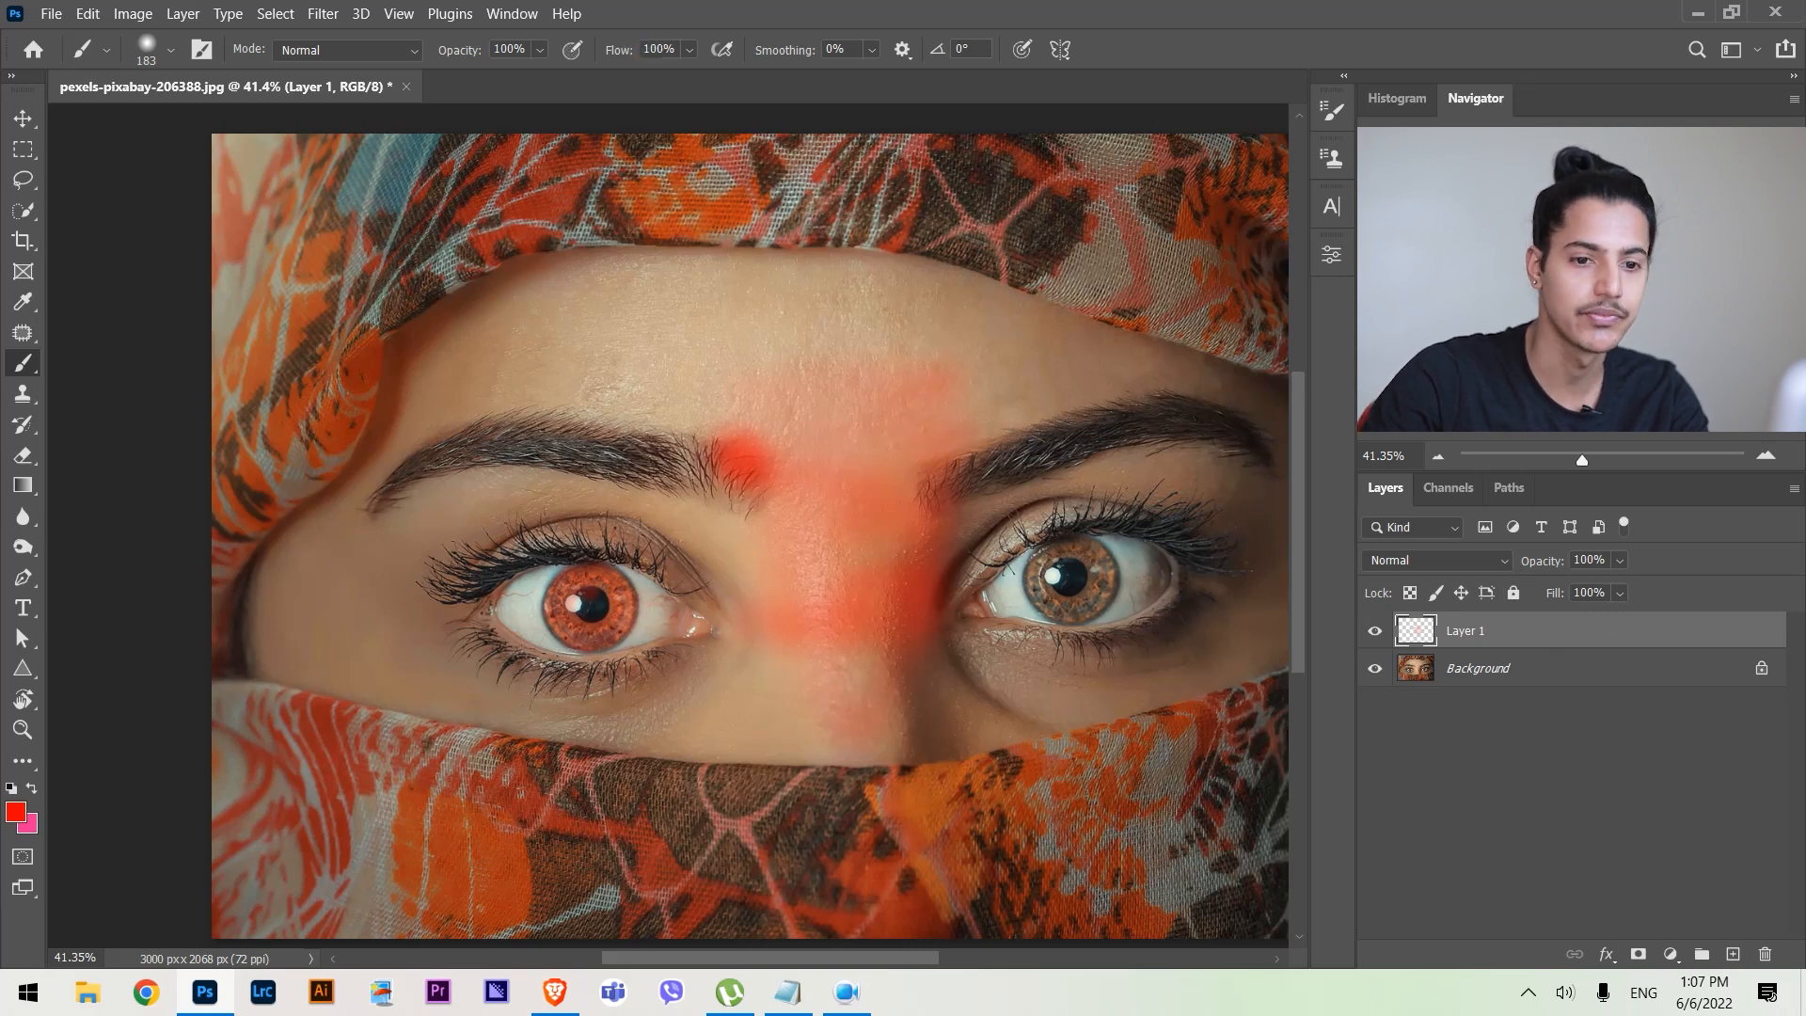
left_click(1520, 670)
left_click(1522, 630)
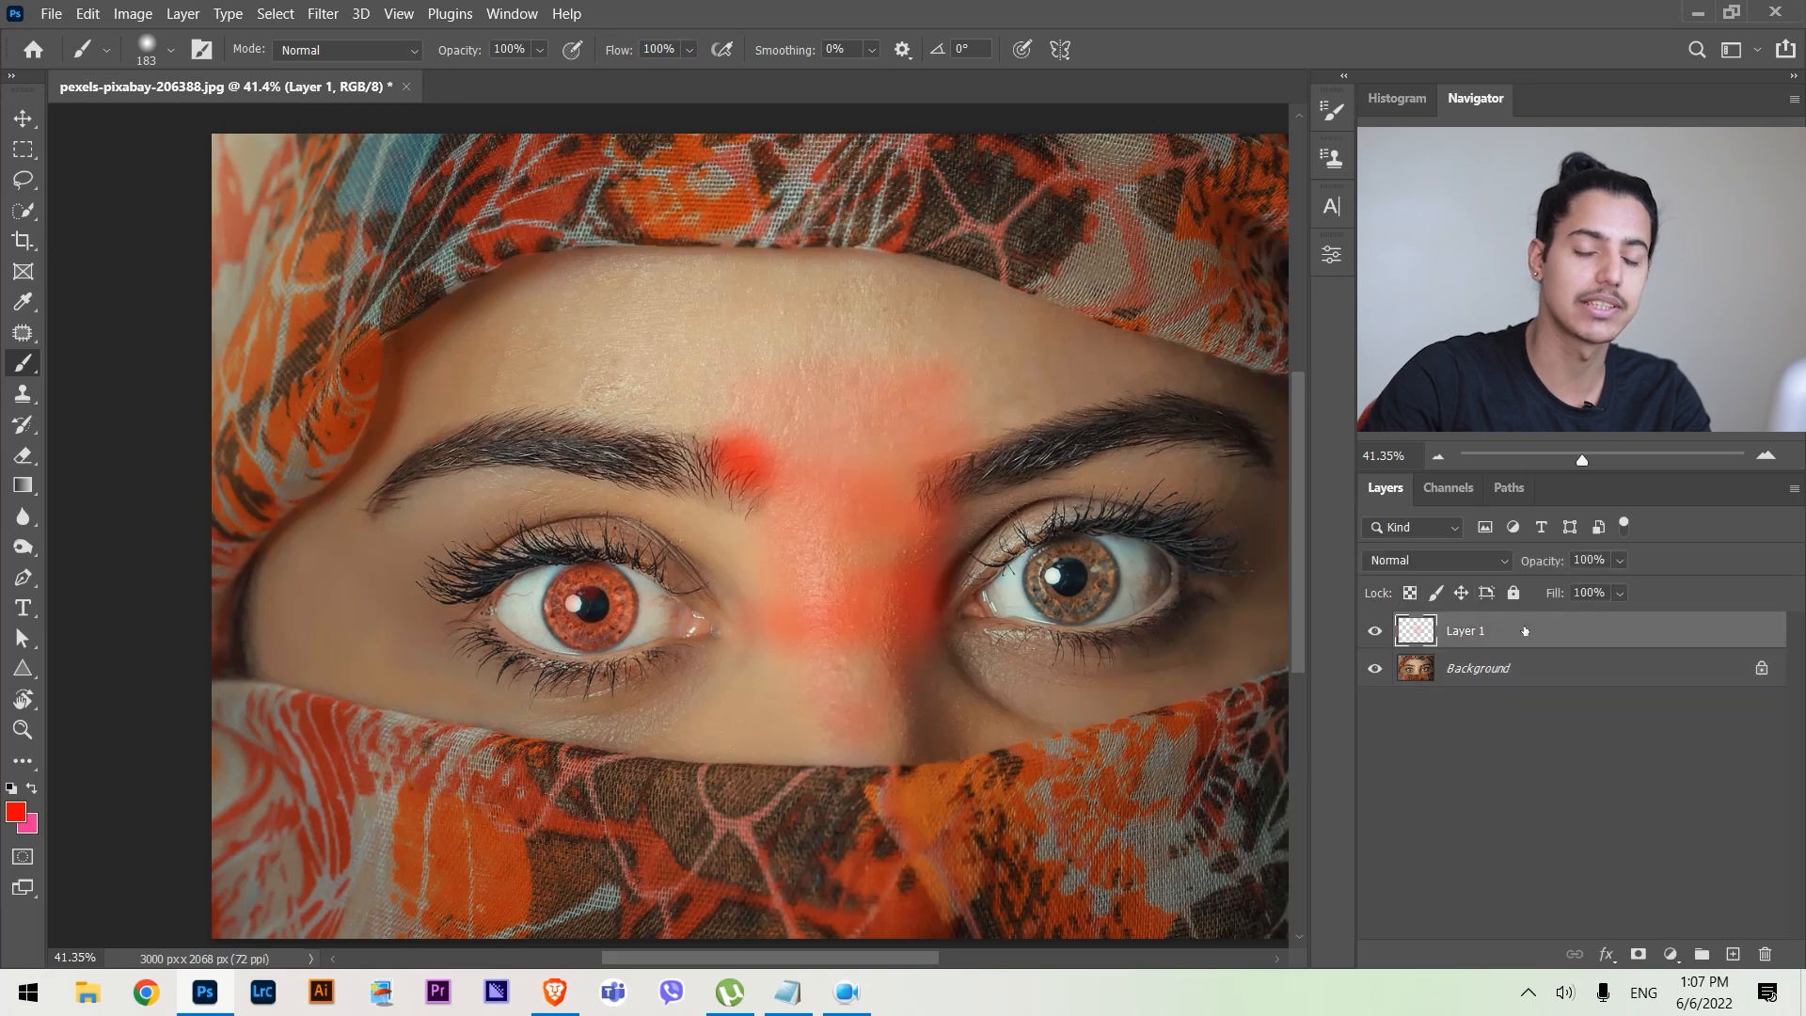
key("Delete")
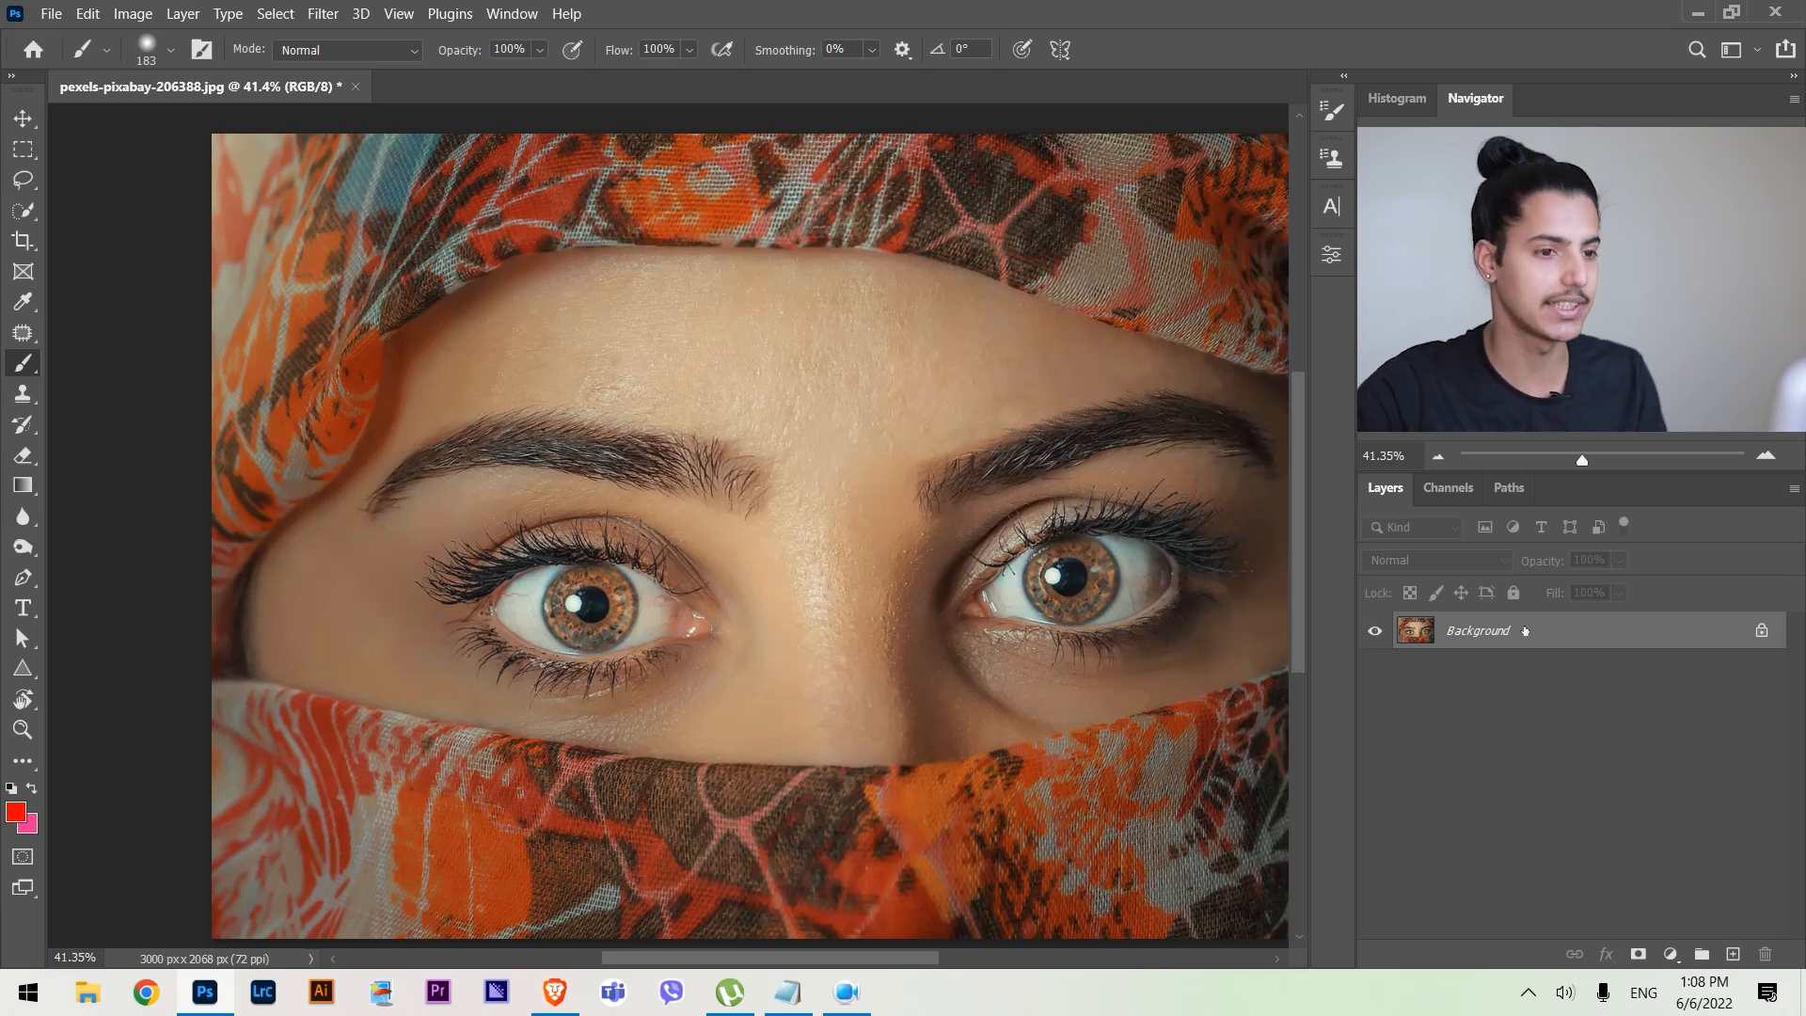
Step: Add the text MYSTERY over the lower scarf, scale it up to about 592%, and center it horizontally in the image
key("t")
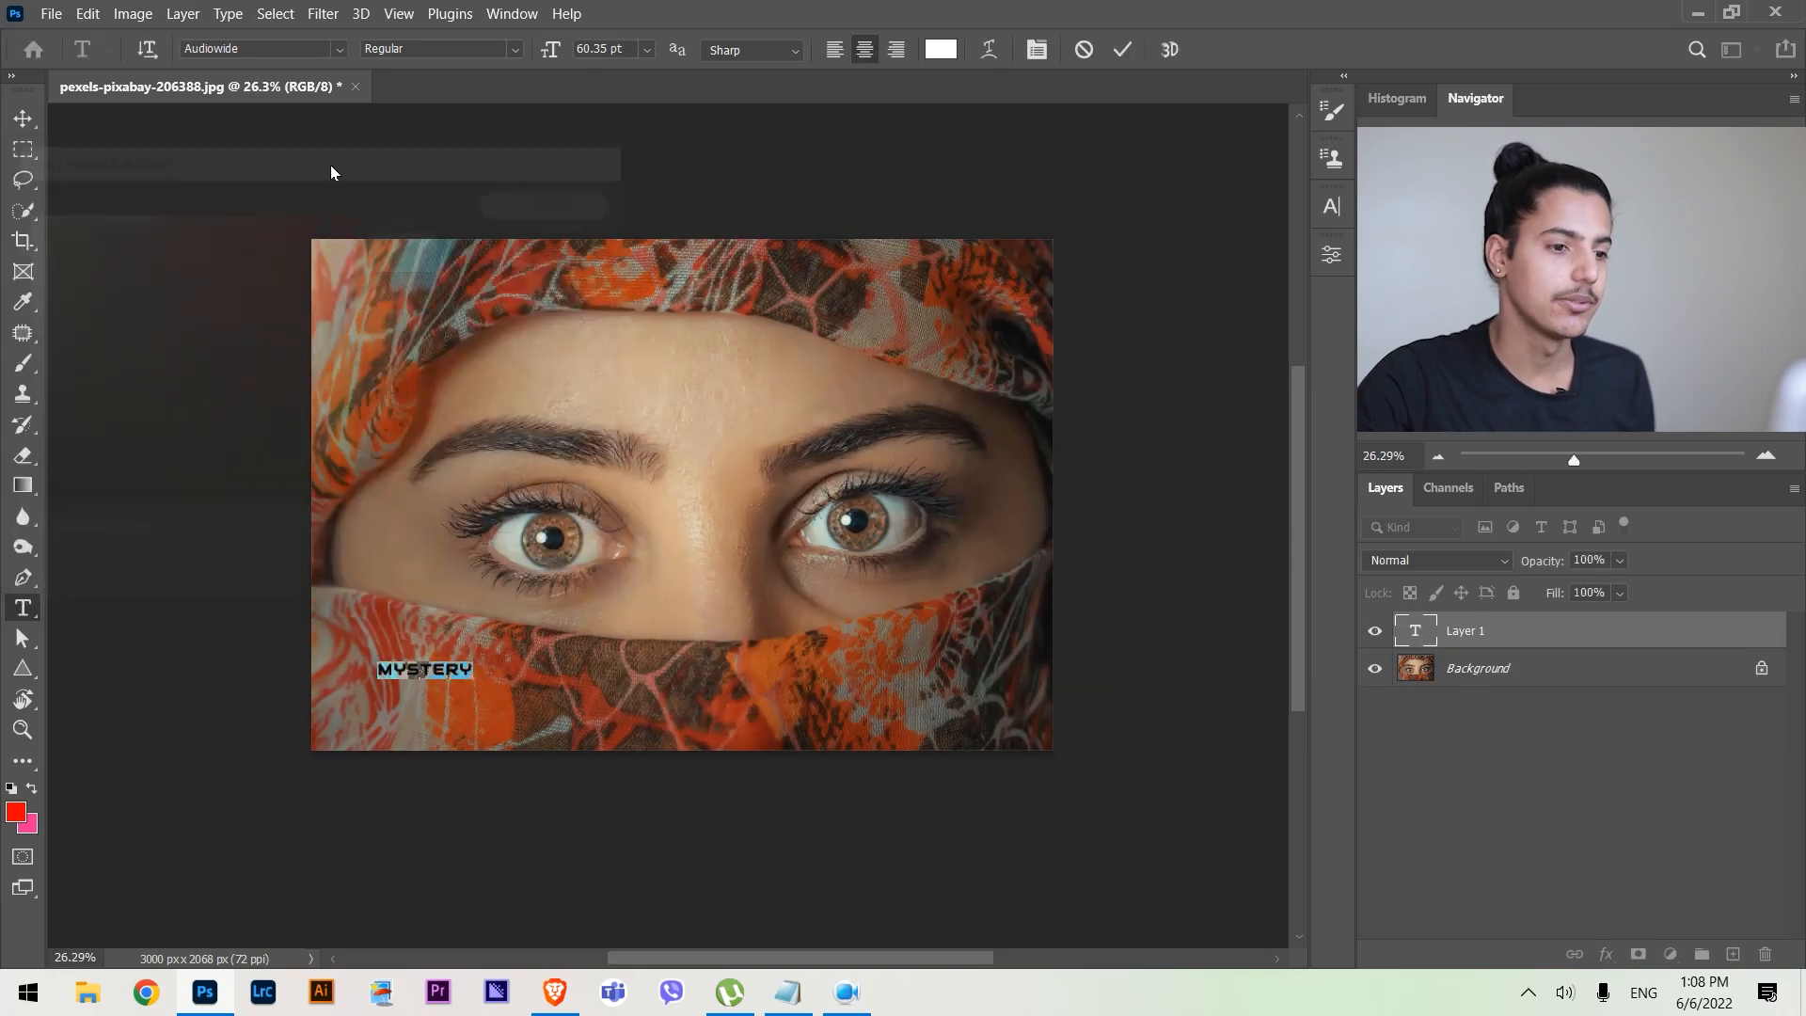
left_click(23, 118)
key("ctrl+t")
left_click_drag(473, 680, 938, 759)
left_click_drag(818, 681, 845, 672)
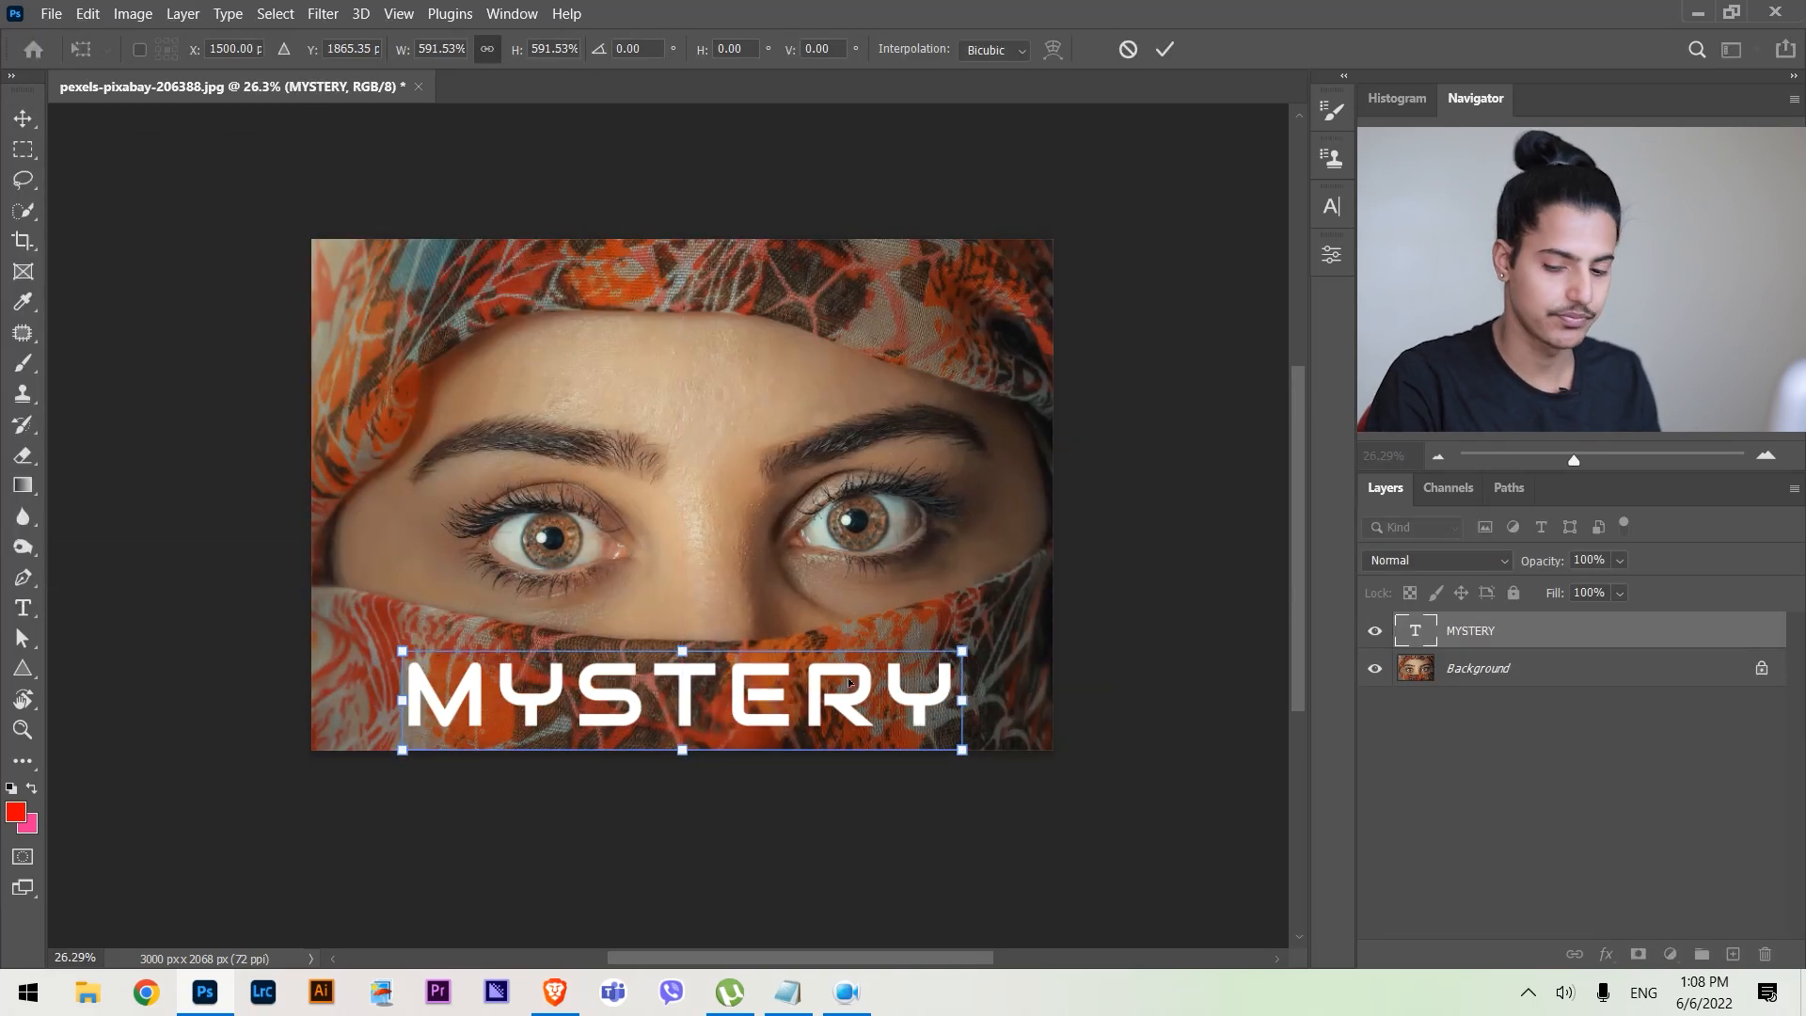
key("Return")
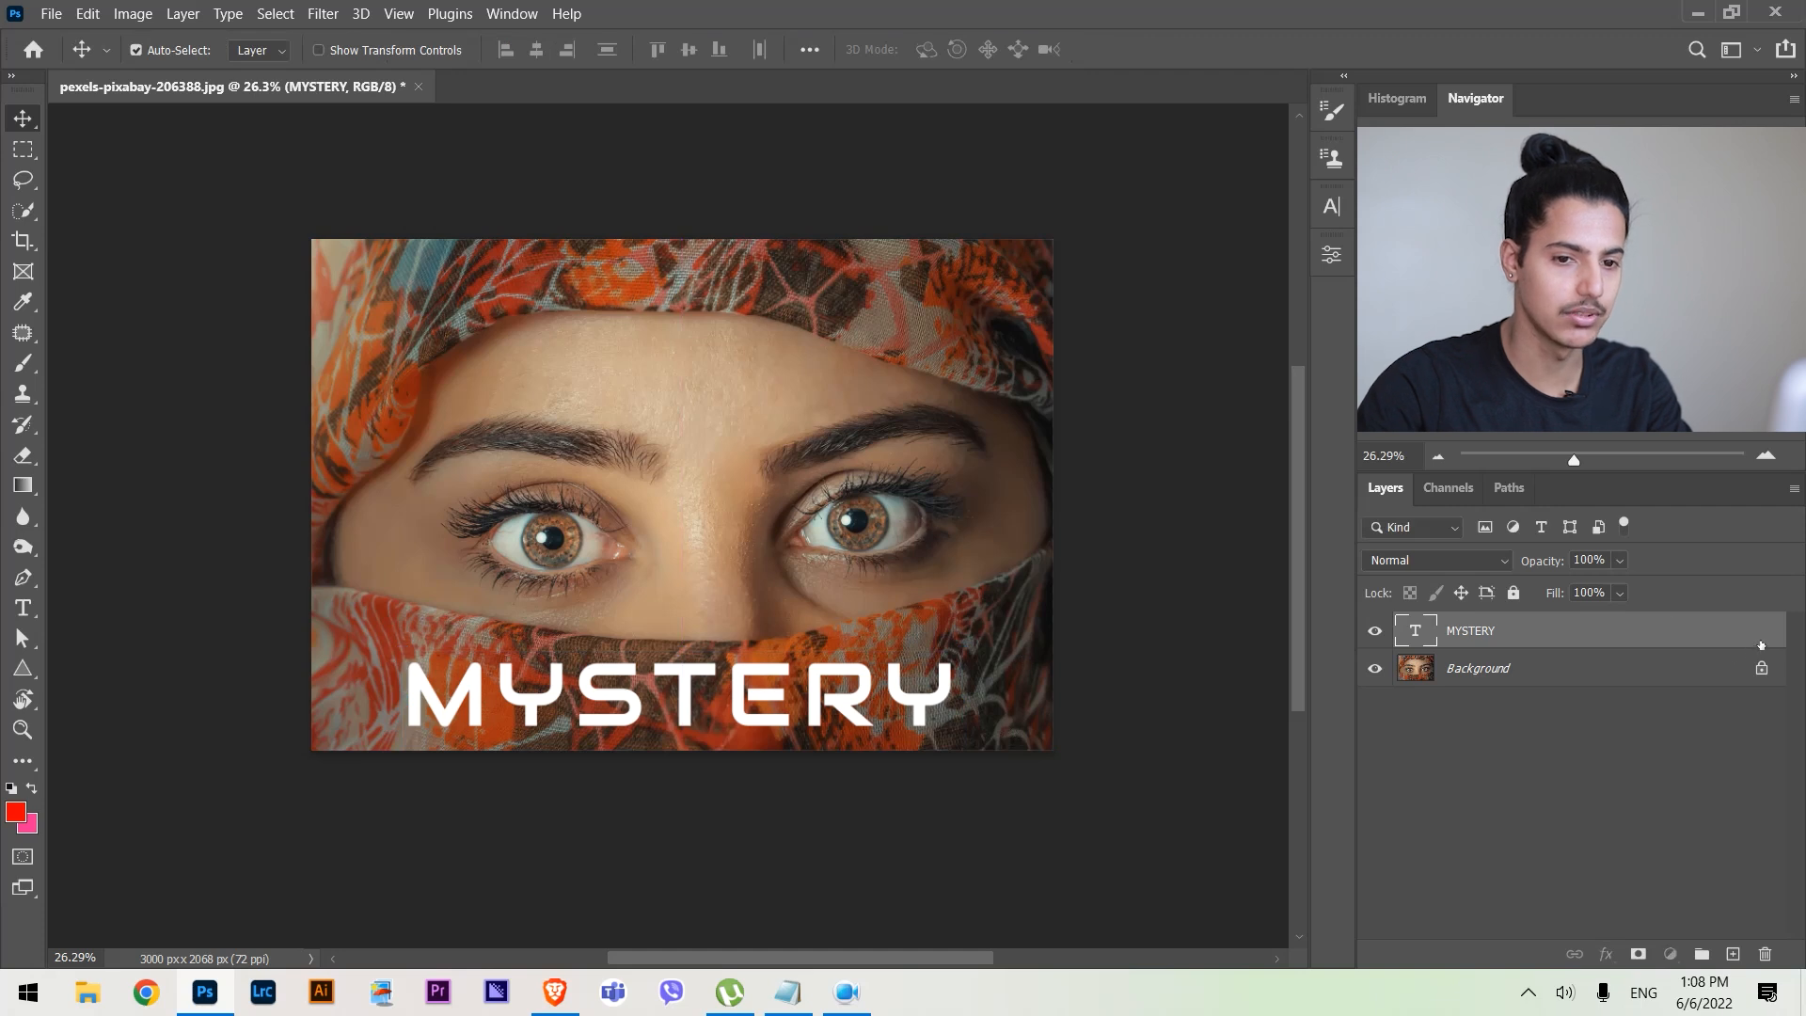
Step: Add a Drop Shadow layer style to the MYSTERY text, adjusting the shadow's size and opacity
double_click(1761, 646)
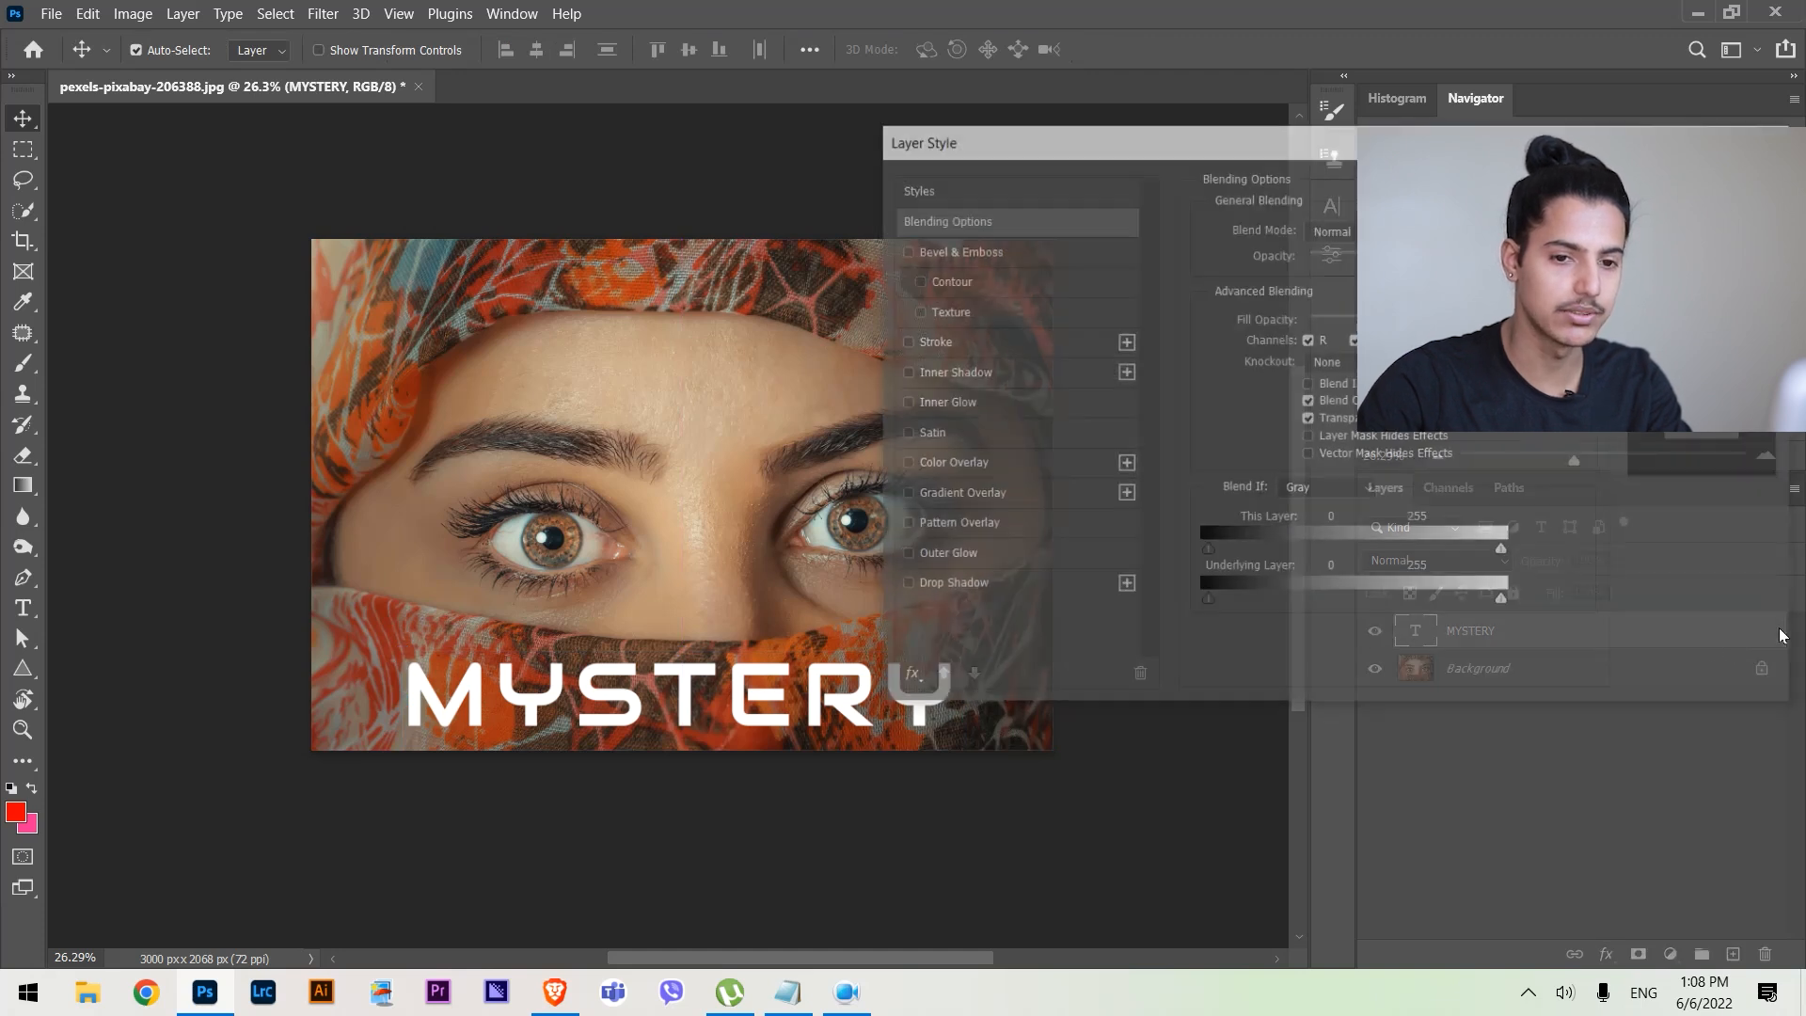
left_click_drag(1360, 155, 1300, 152)
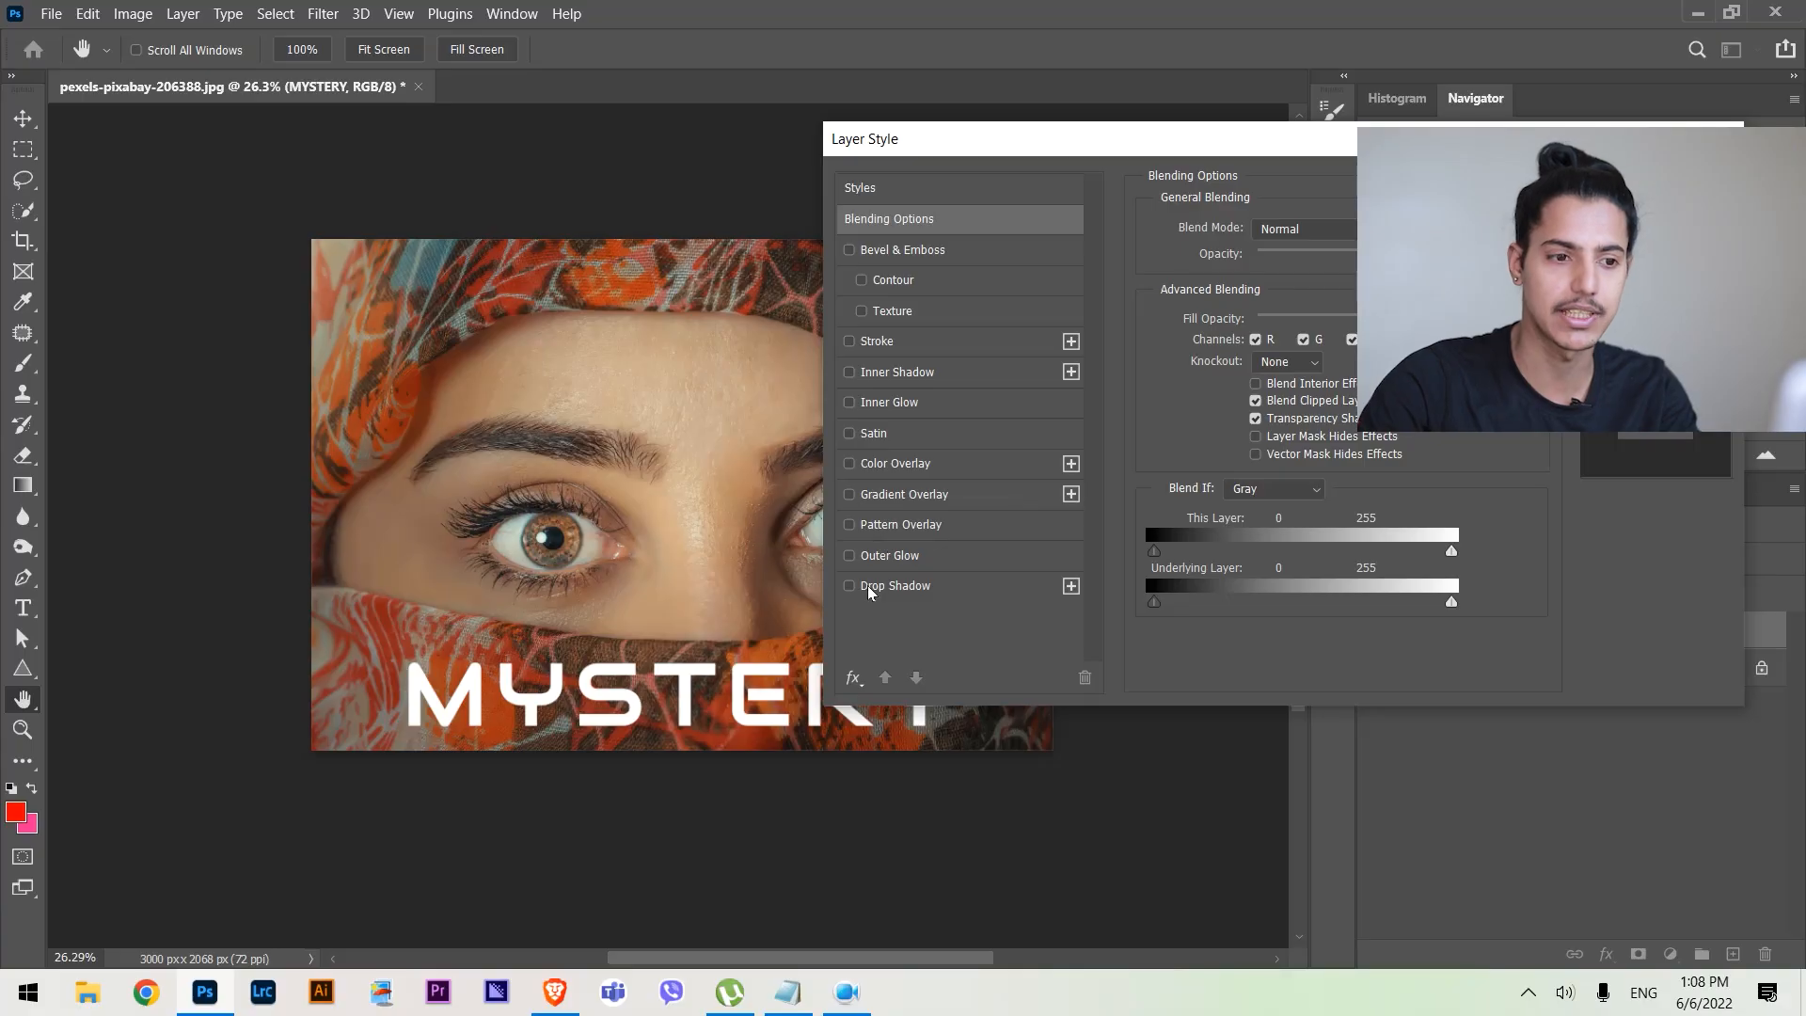
left_click(864, 585)
mouse_move(1261, 389)
left_mouse_down()
mouse_move(1289, 400)
mouse_move(1270, 402)
mouse_move(1287, 367)
mouse_move(1272, 368)
mouse_move(1300, 369)
mouse_move(1281, 369)
left_mouse_up()
left_click_drag(1275, 264, 1300, 269)
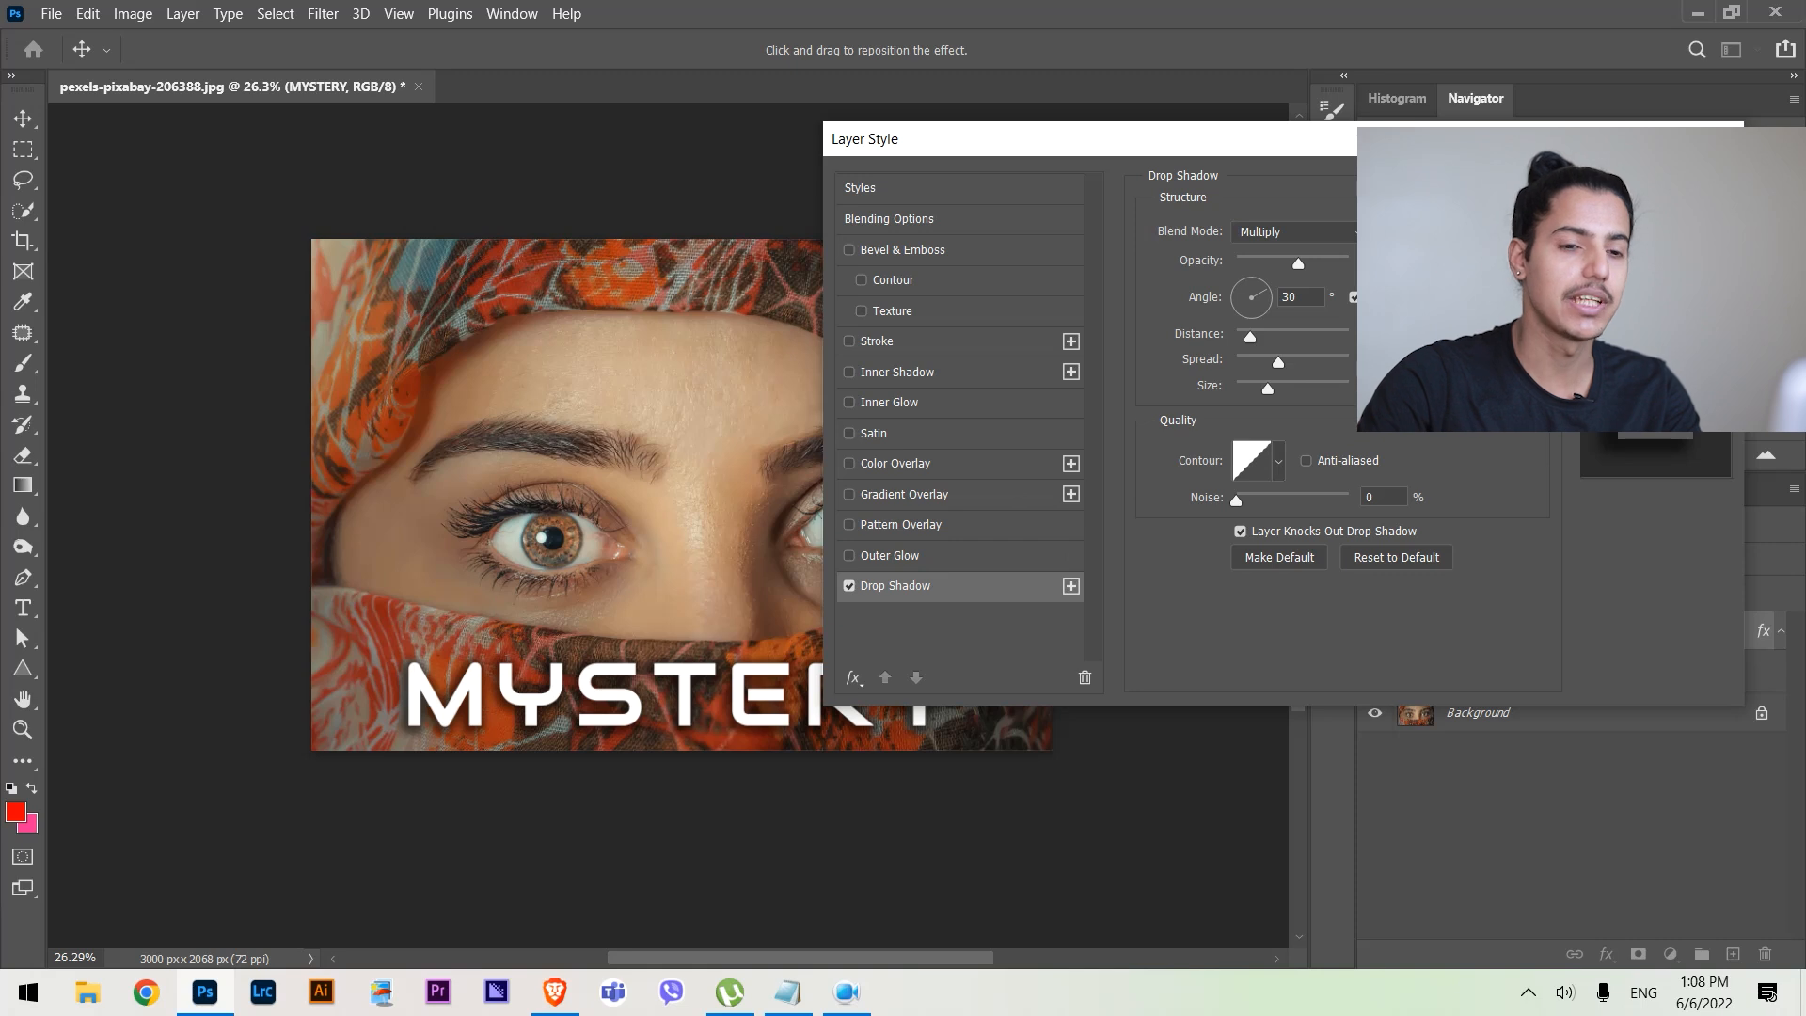
key("Return")
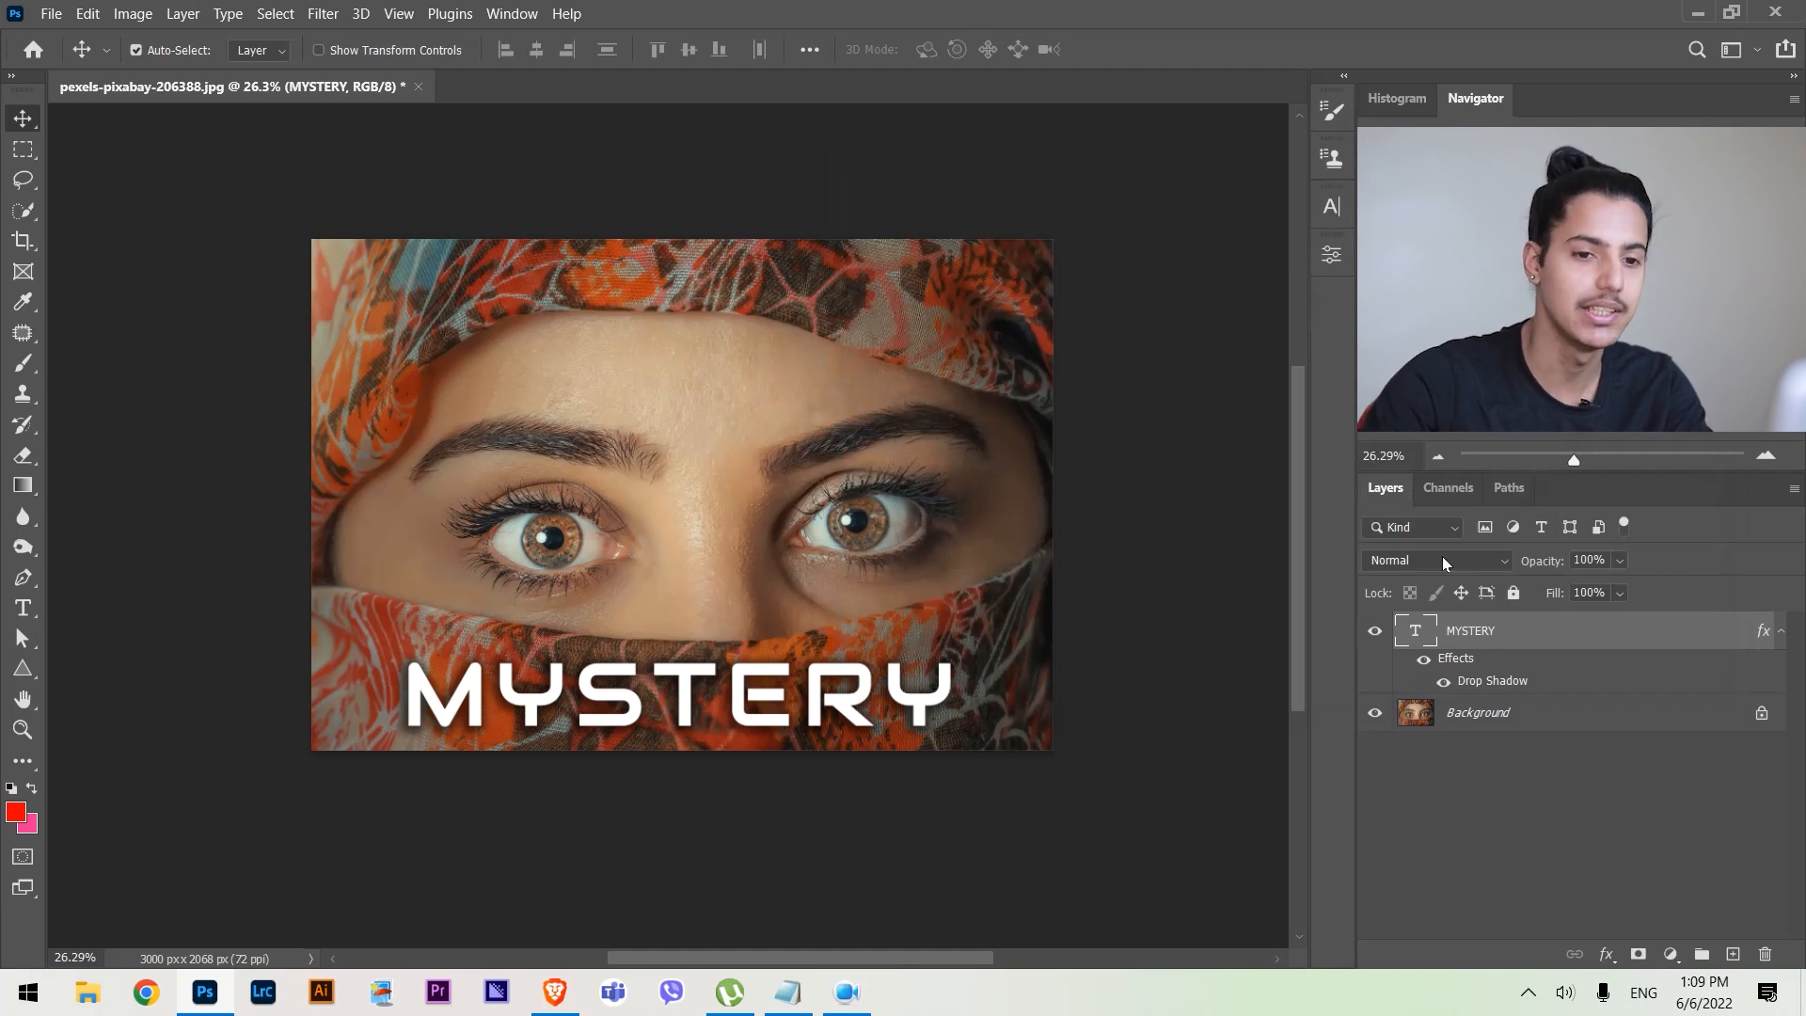
Step: Lower the MYSTERY text layer's opacity to 28%
mouse_move(1540, 566)
left_mouse_down()
mouse_move(1435, 567)
mouse_move(1558, 566)
left_mouse_up()
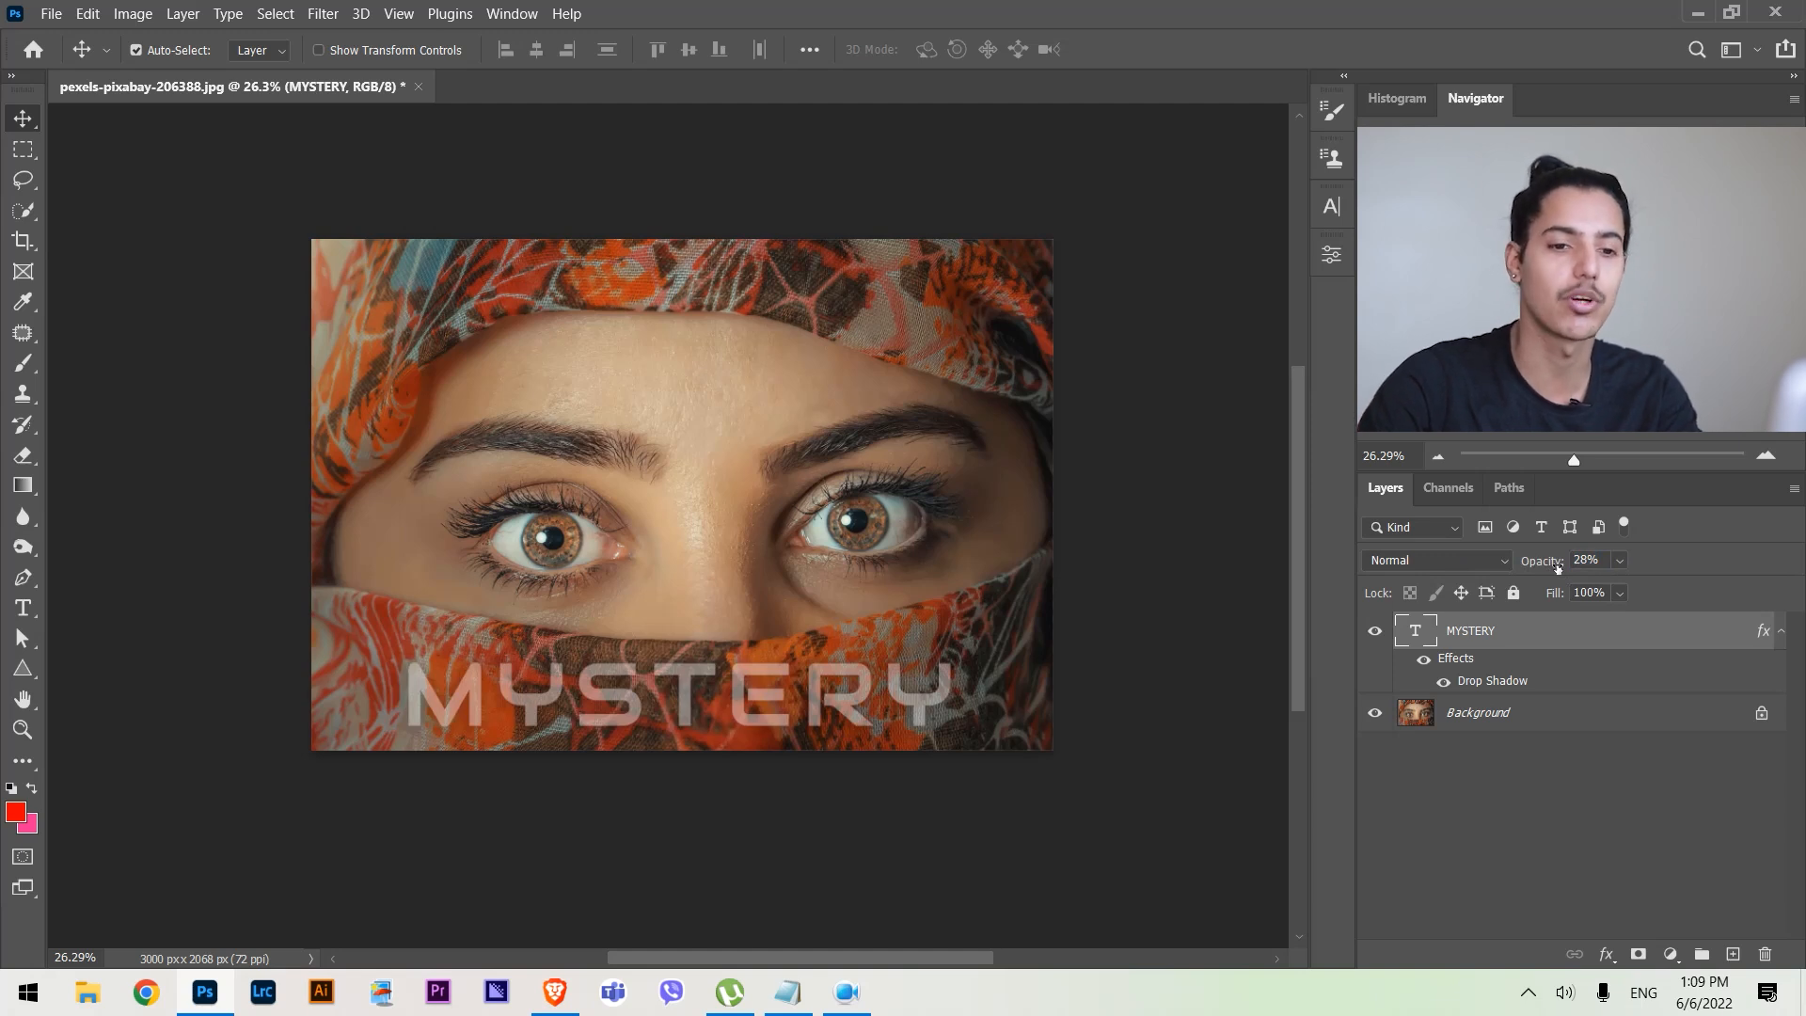
Step: Restore the MYSTERY layer's opacity to 100% and vary only its fill between 0% and 100%
left_click_drag(1542, 569, 735, 573)
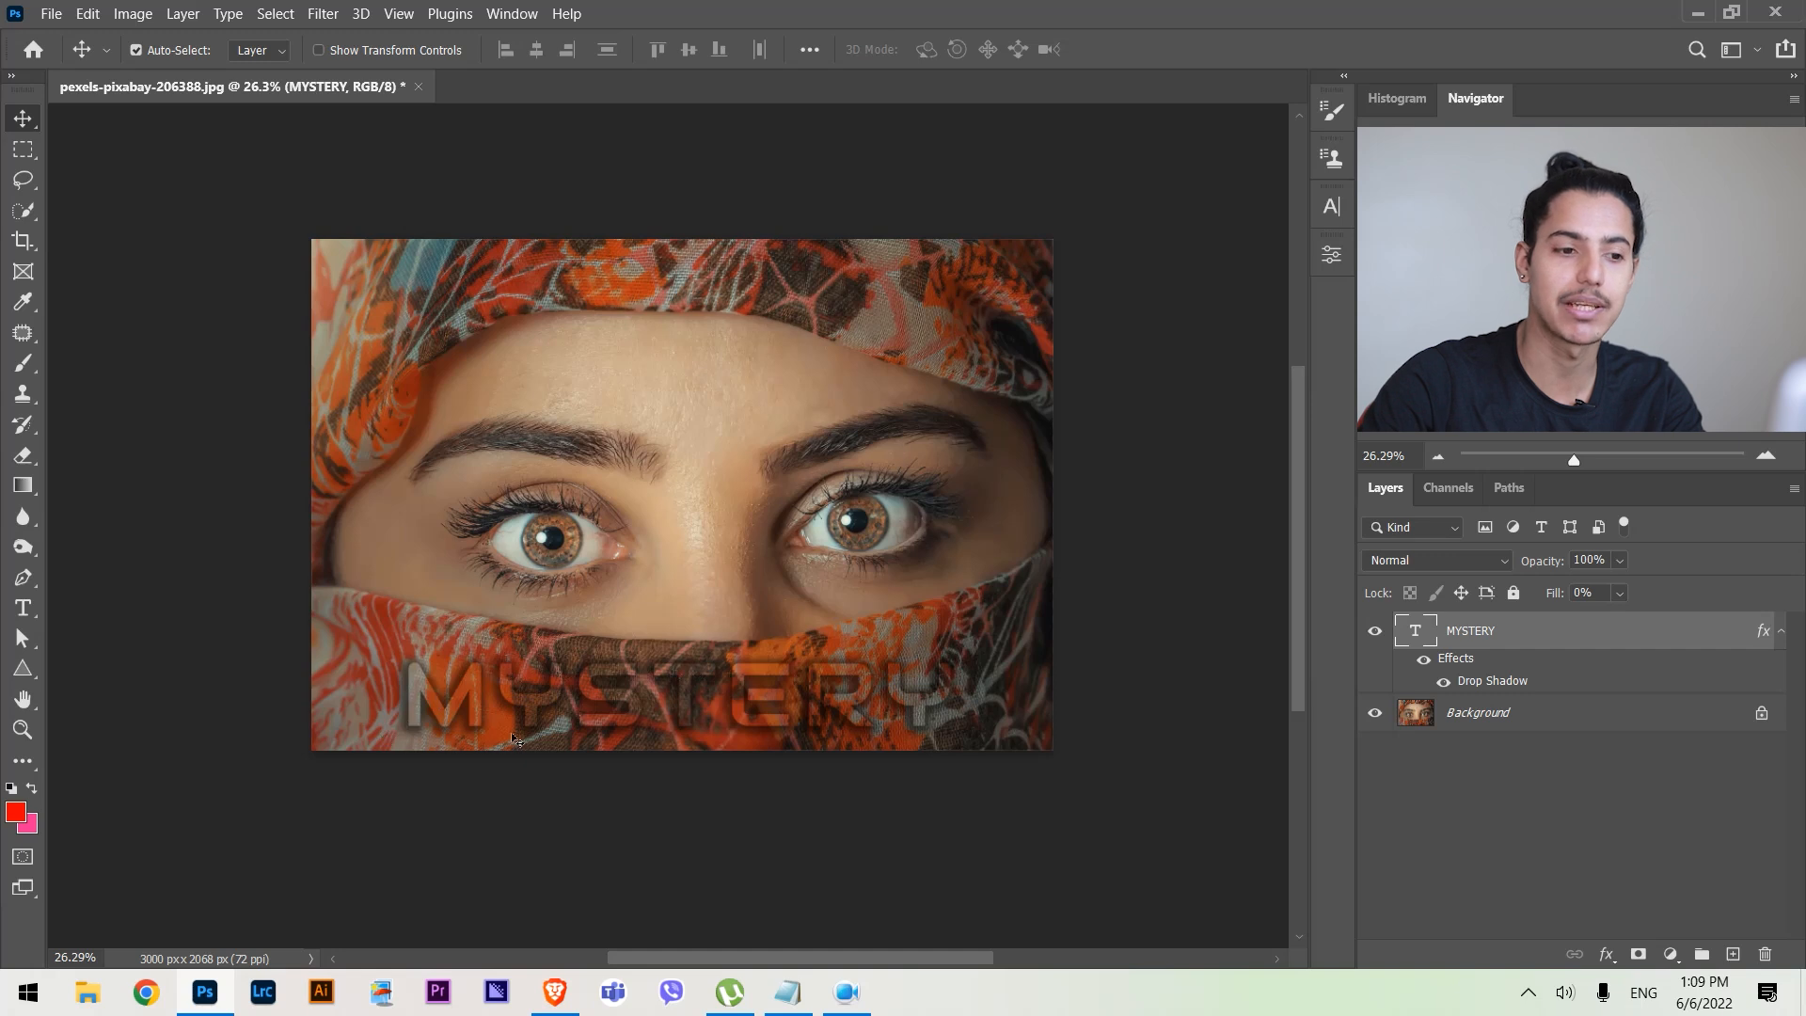
left_click(1576, 592)
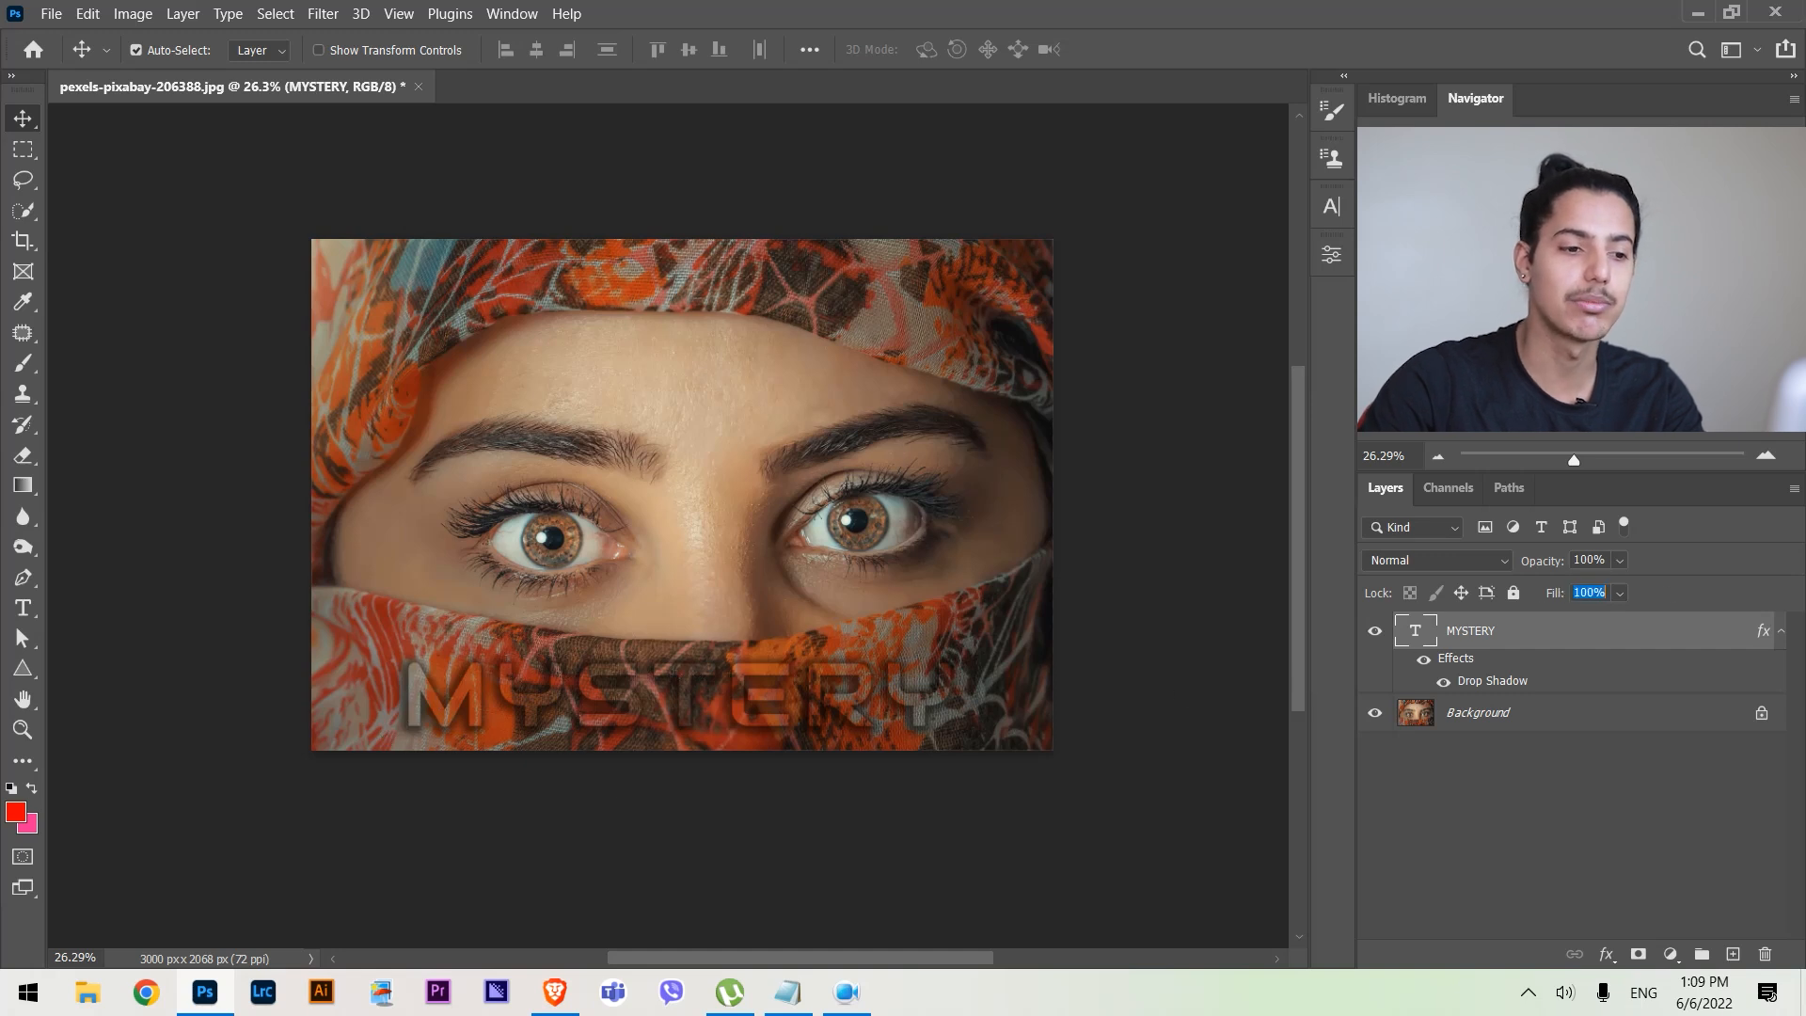
type("100")
key("Return")
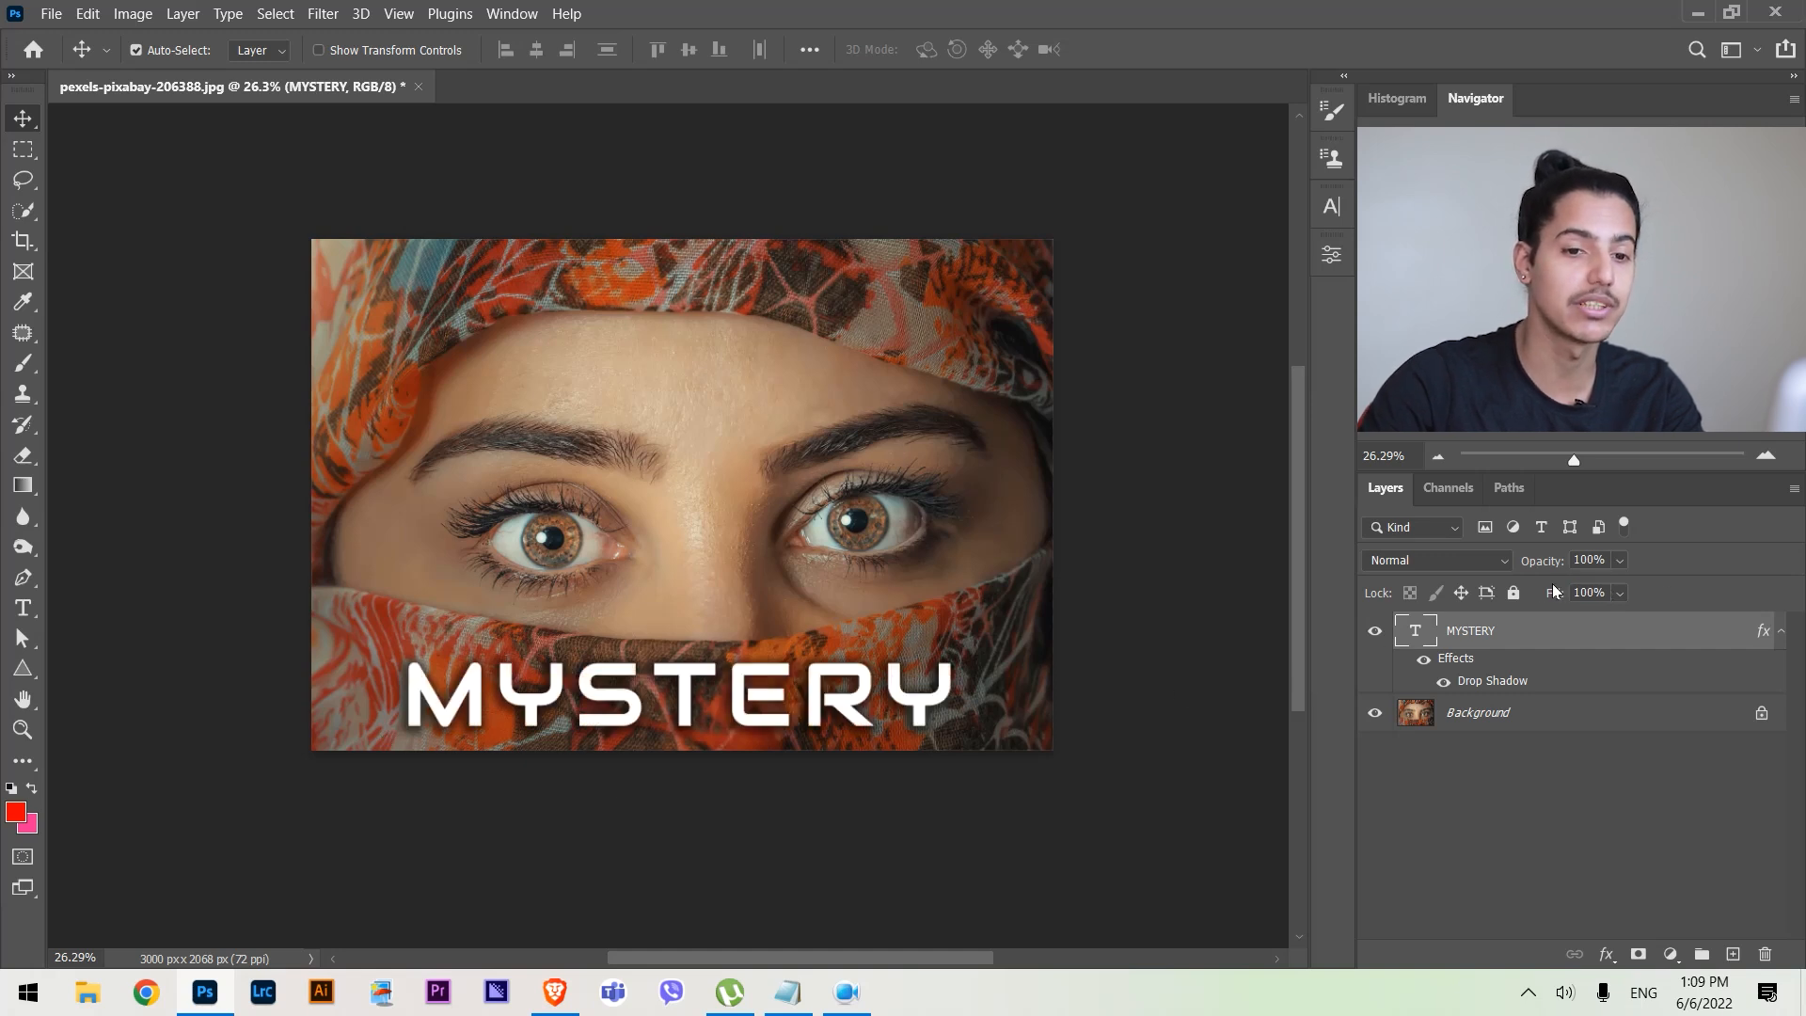
left_click_drag(1562, 597, 1524, 602)
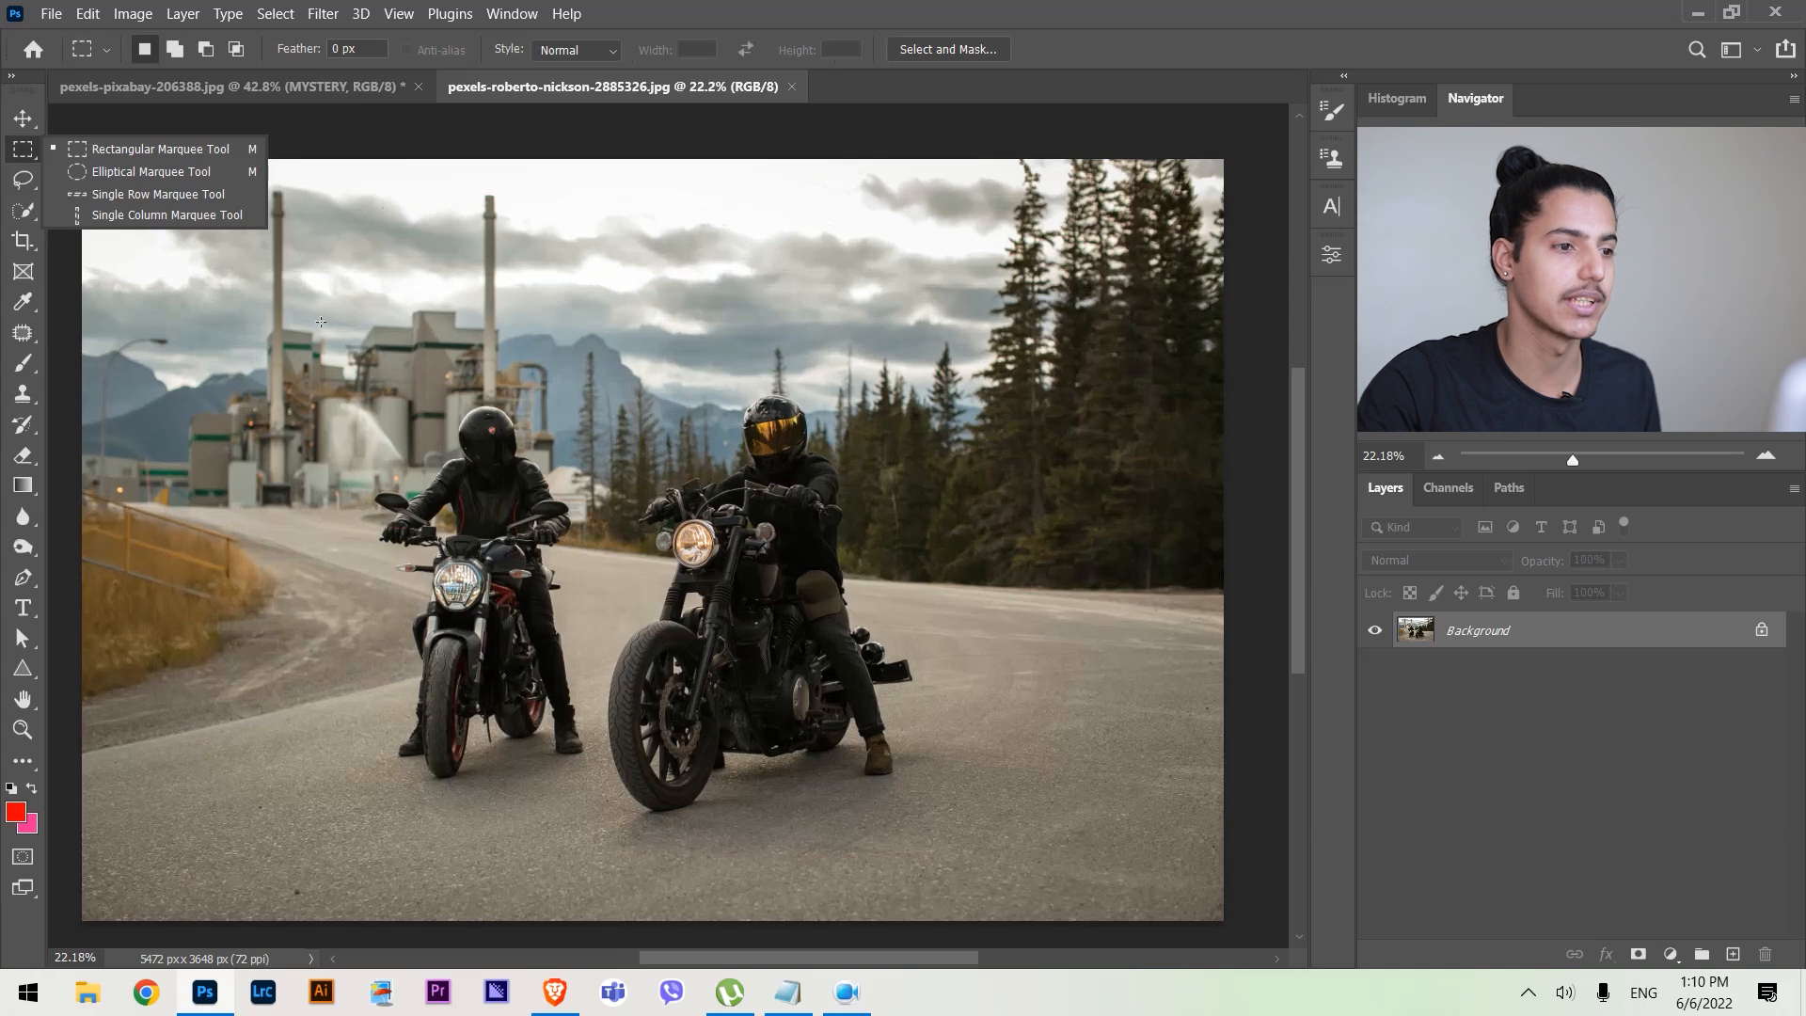
Step: Marquee-select a large rectangle around both motorcyclists and add a new layer, using the default black and white colors
left_click_drag(191, 287, 1084, 750)
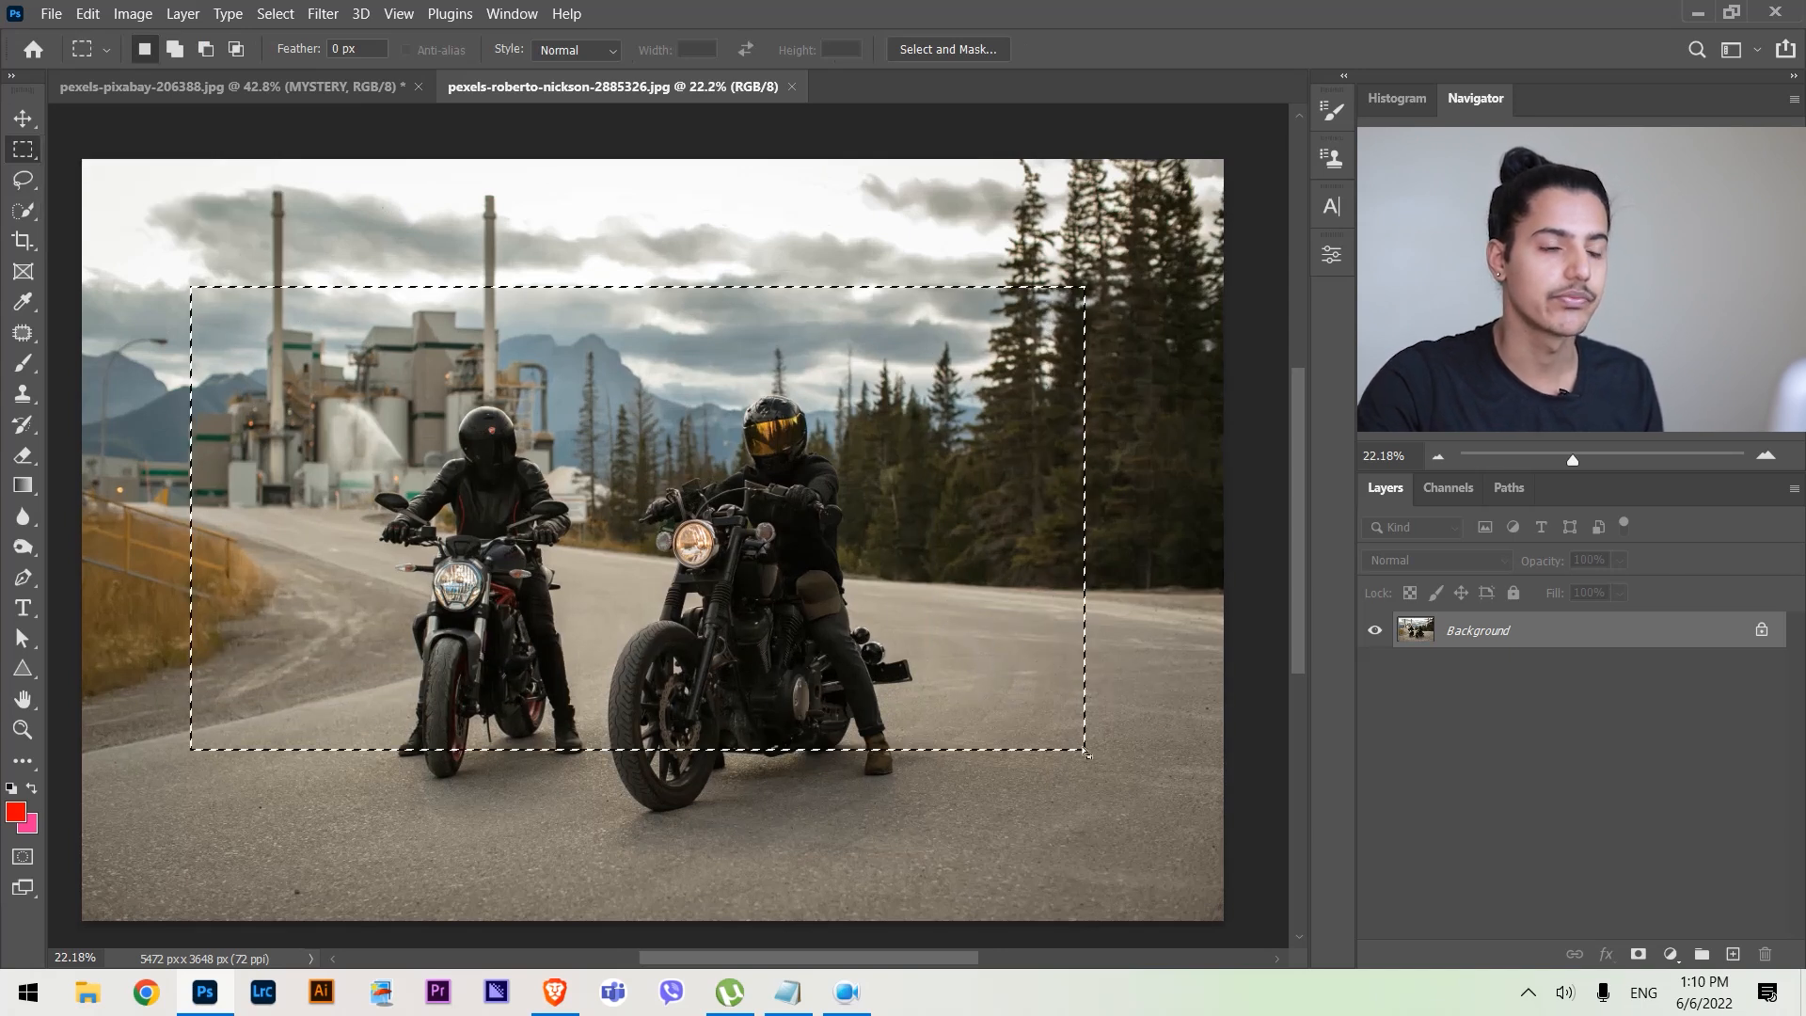
key("ctrl+shift+n")
key("Return")
key("d")
key("x")
key("alt+BackSpace")
key("ctrl+d")
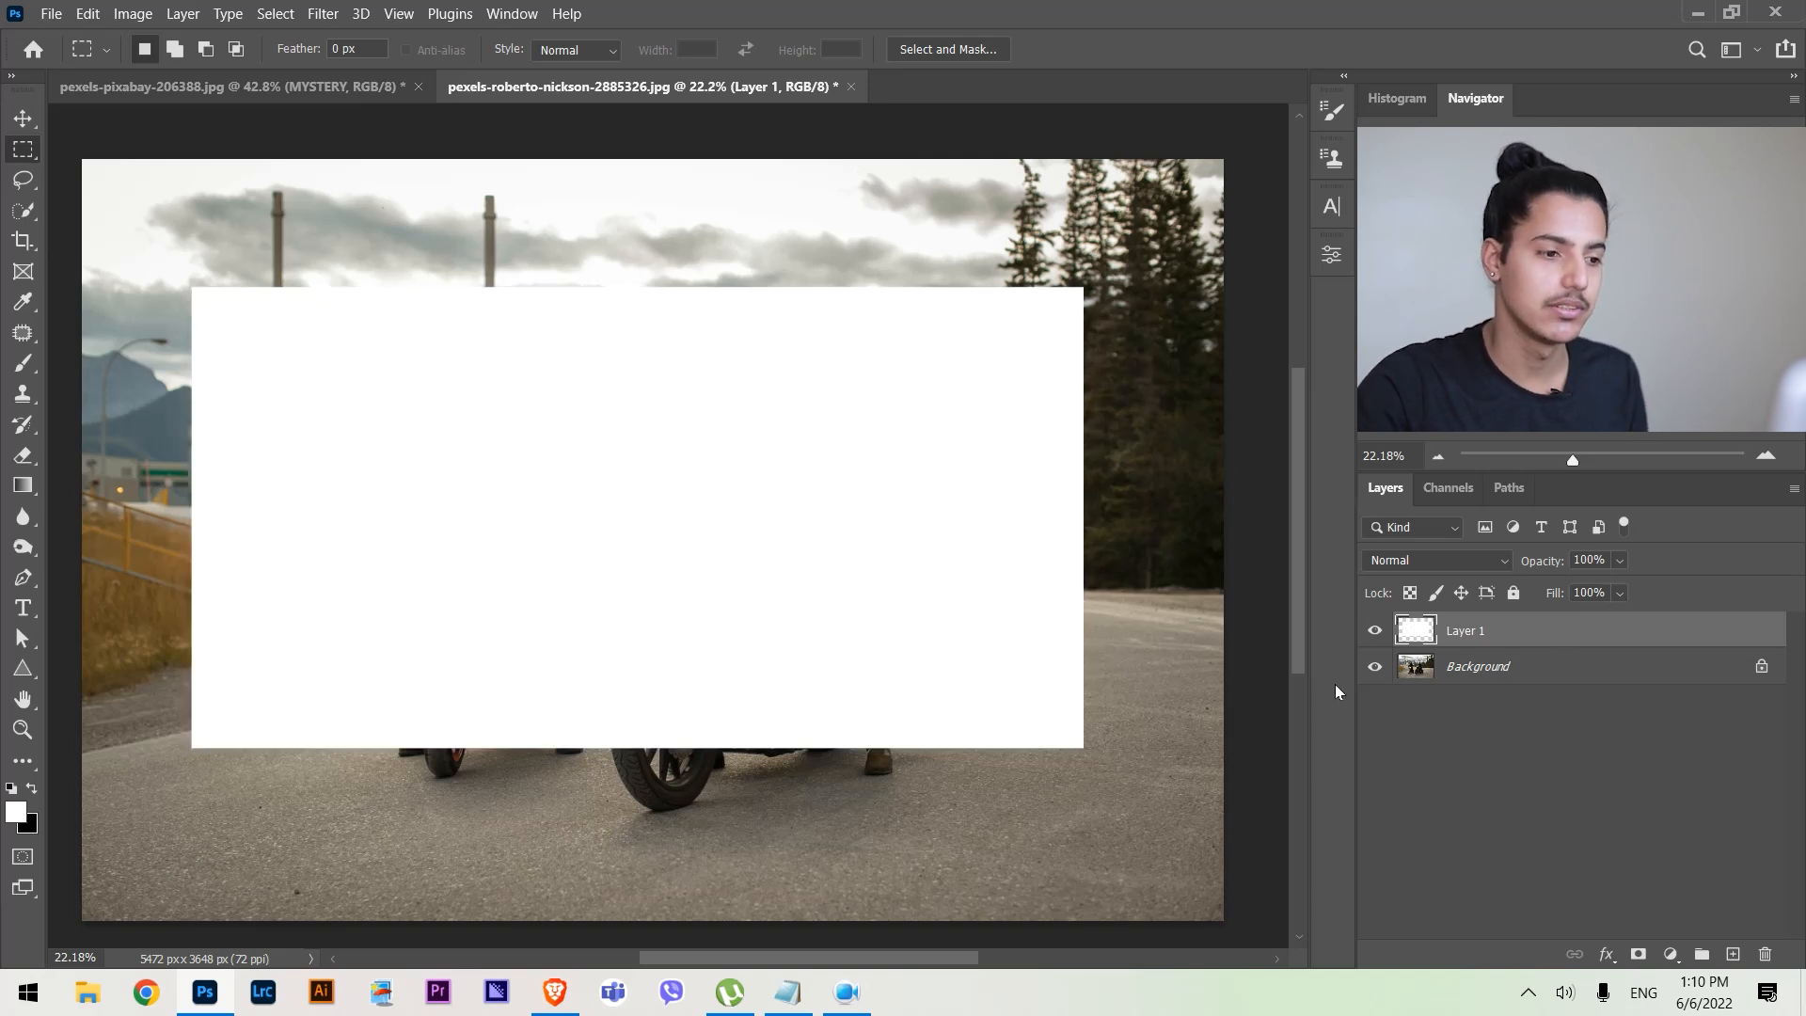
key("ctrl+z")
key("ctrl+z")
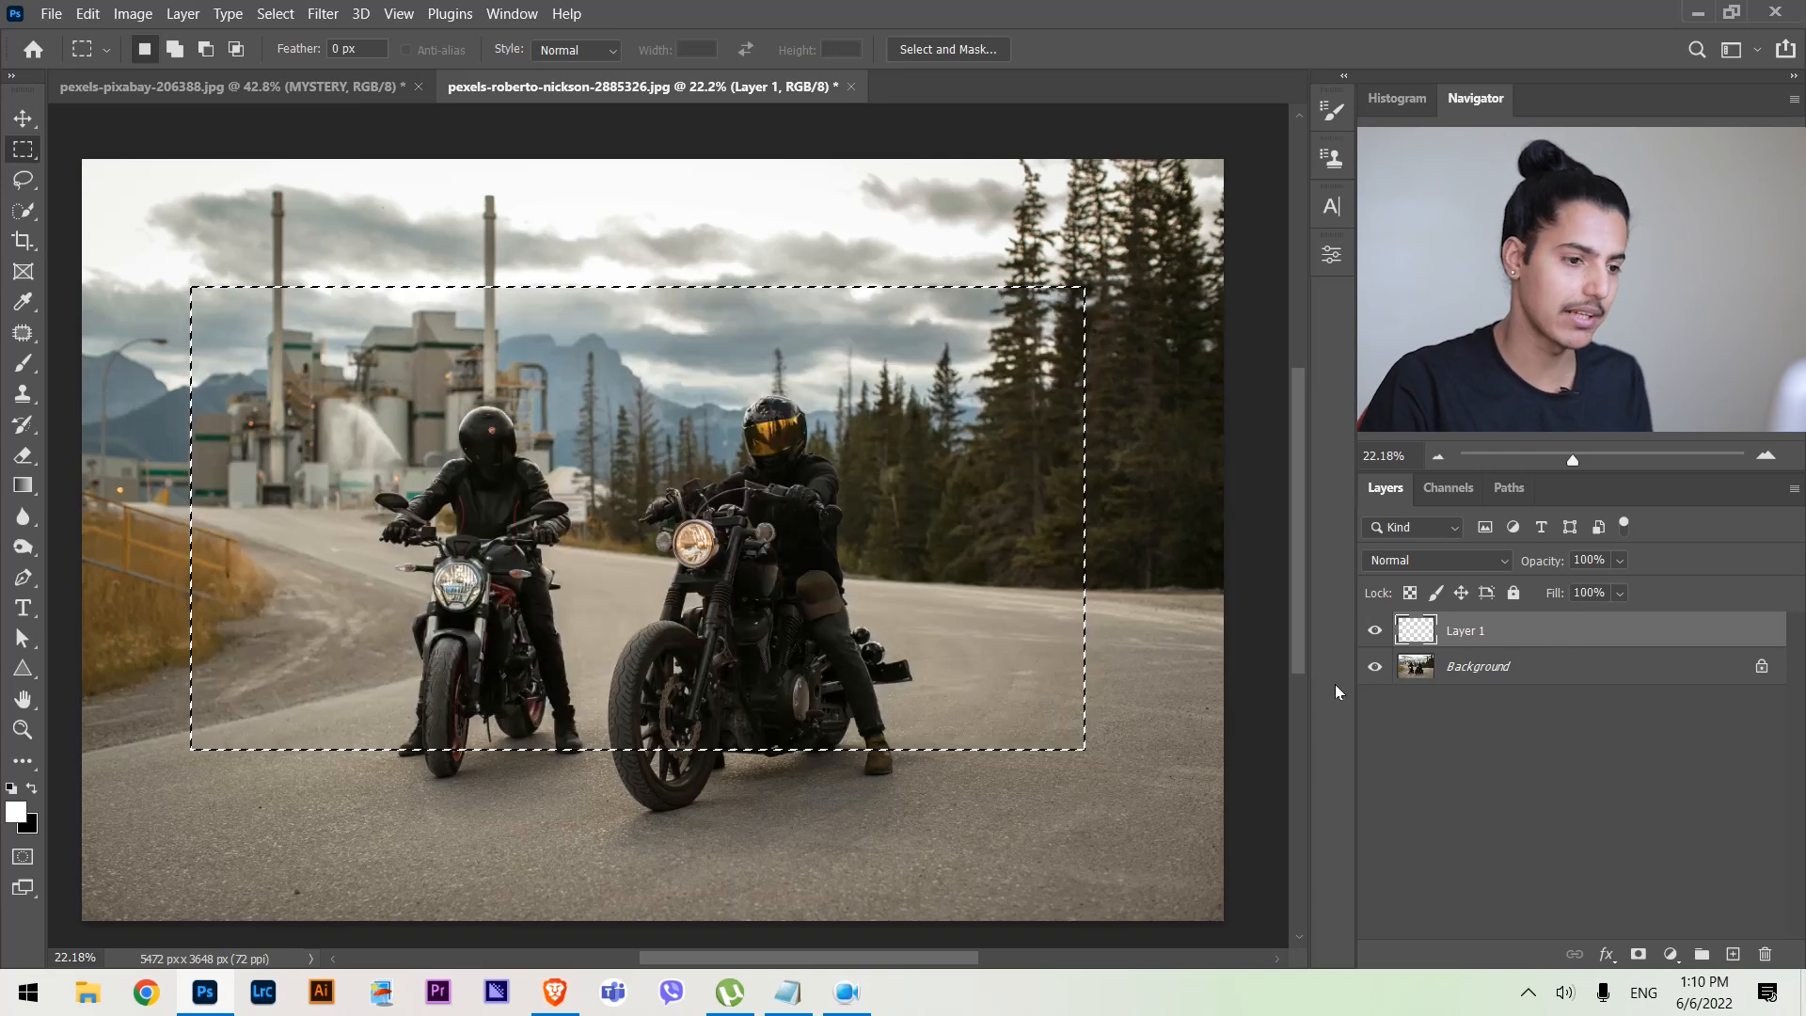
Step: Fill the rectangular selection on the new layer with black and clear the selection
key("x")
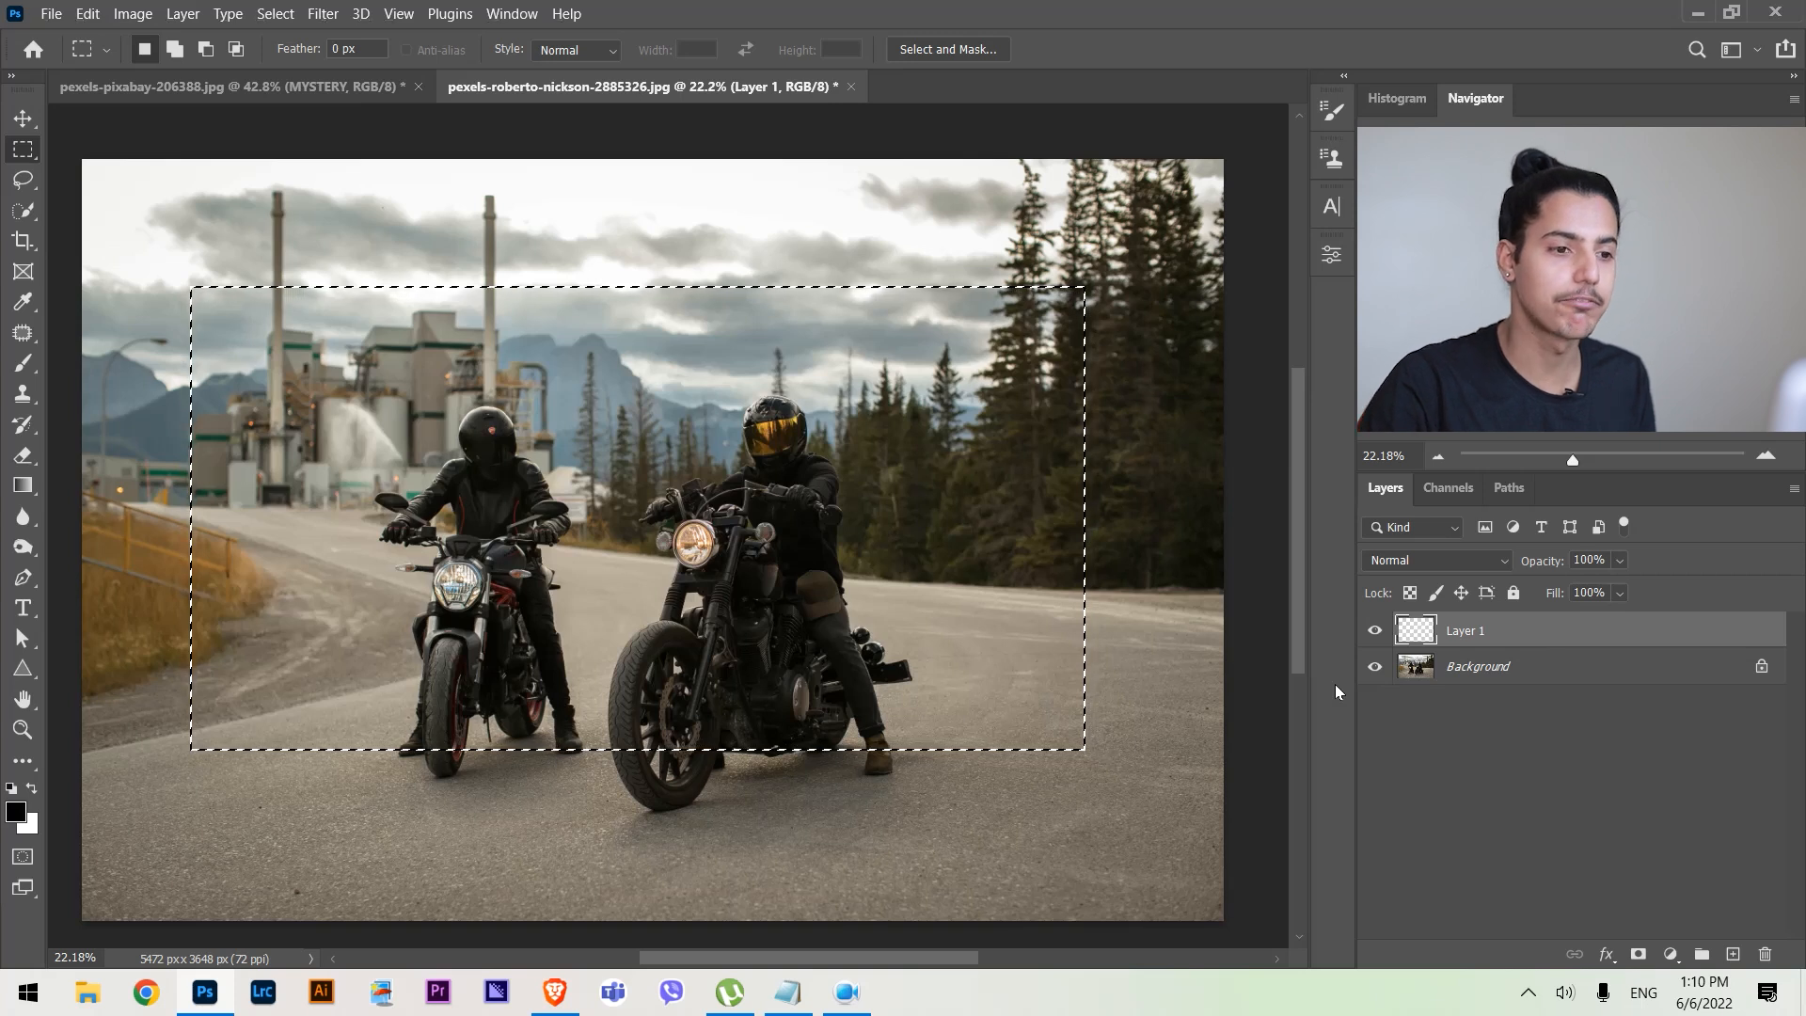
key("alt+BackSpace")
key("ctrl+d")
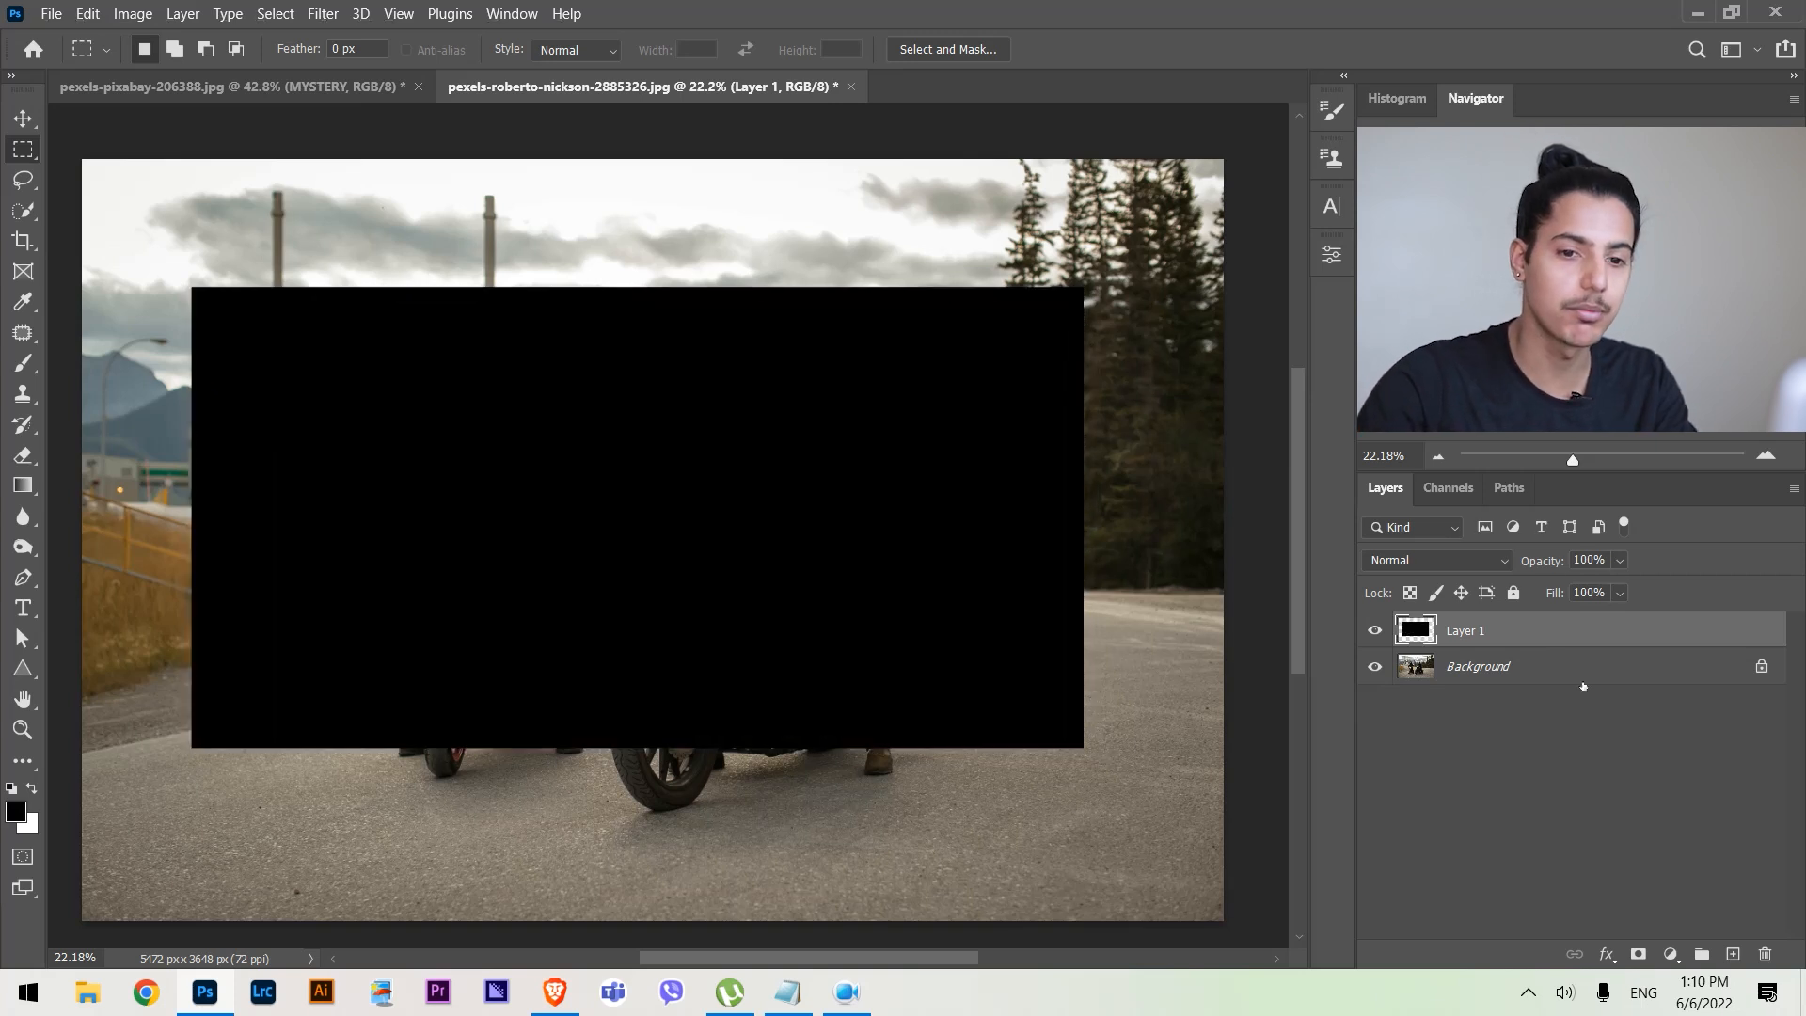
Step: Add a white inside Stroke and a Drop Shadow layer style to the black rectangle
double_click(1766, 633)
left_click(876, 341)
left_click(1270, 254)
left_click(1272, 291)
left_click_drag(1249, 233, 1268, 235)
left_click(895, 586)
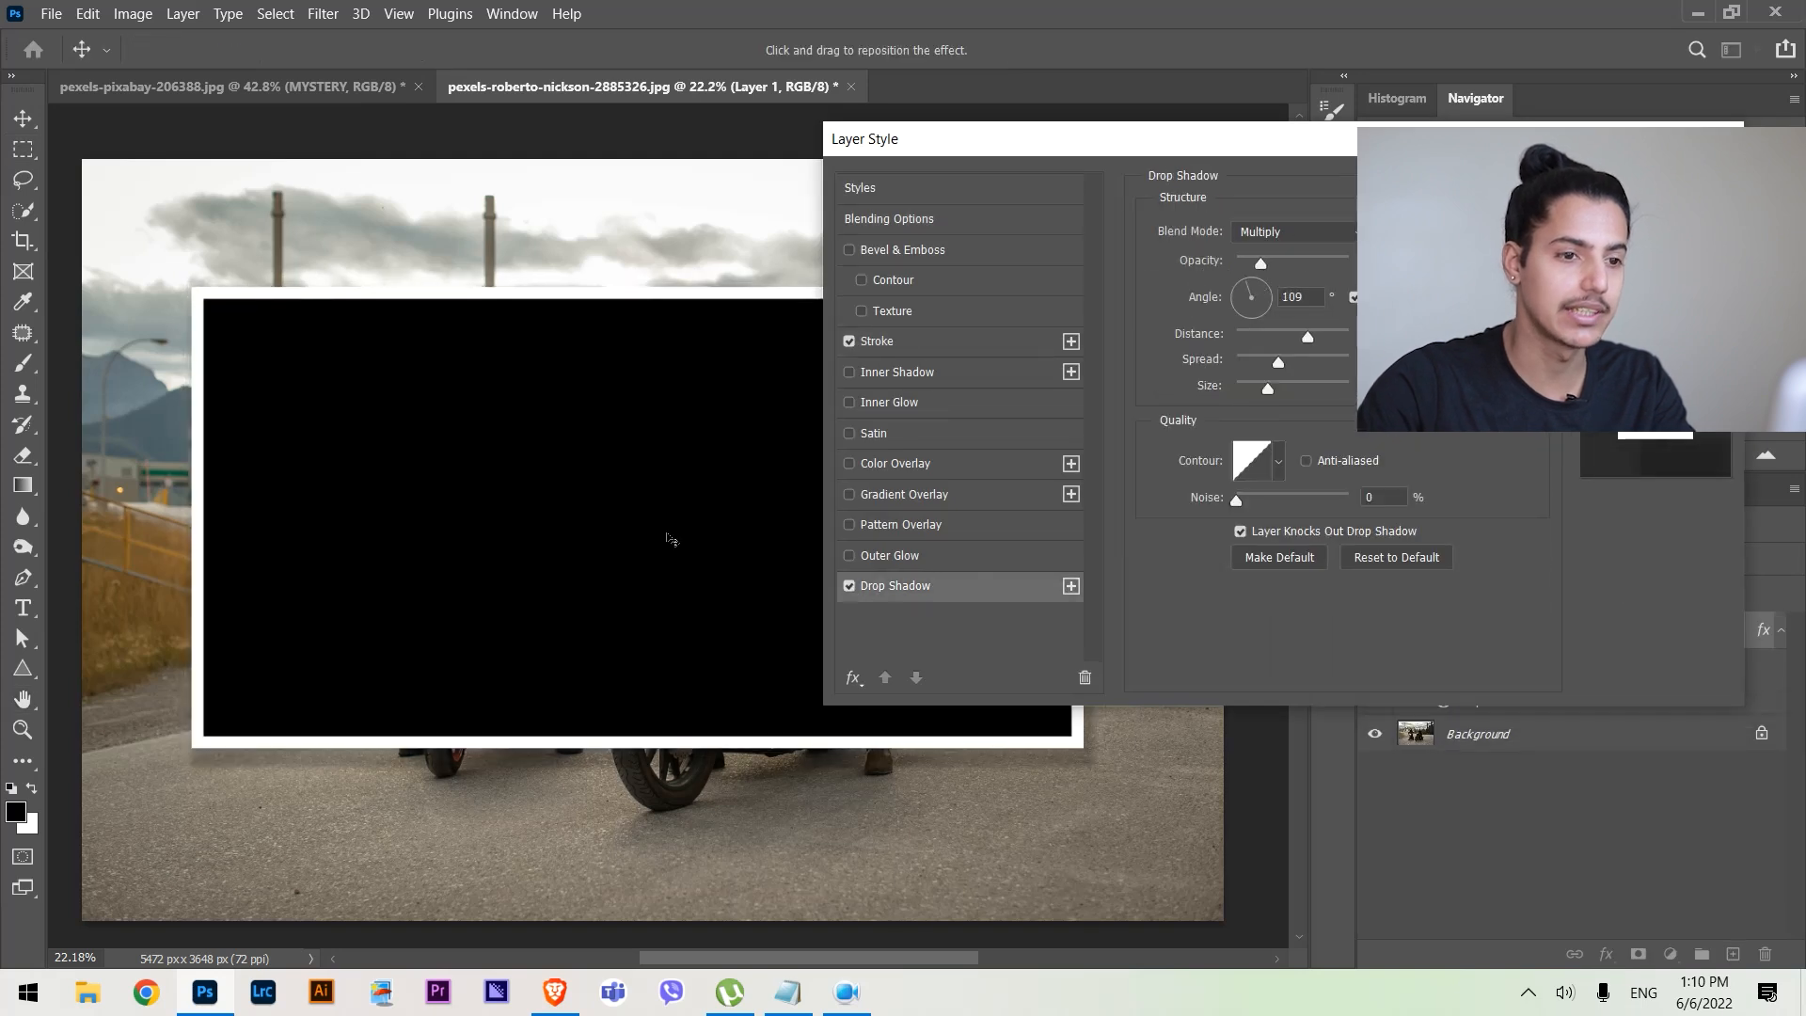
key("Return")
Step: Lower the black rectangle layer's opacity to 21%
left_click_drag(1533, 568, 1464, 563)
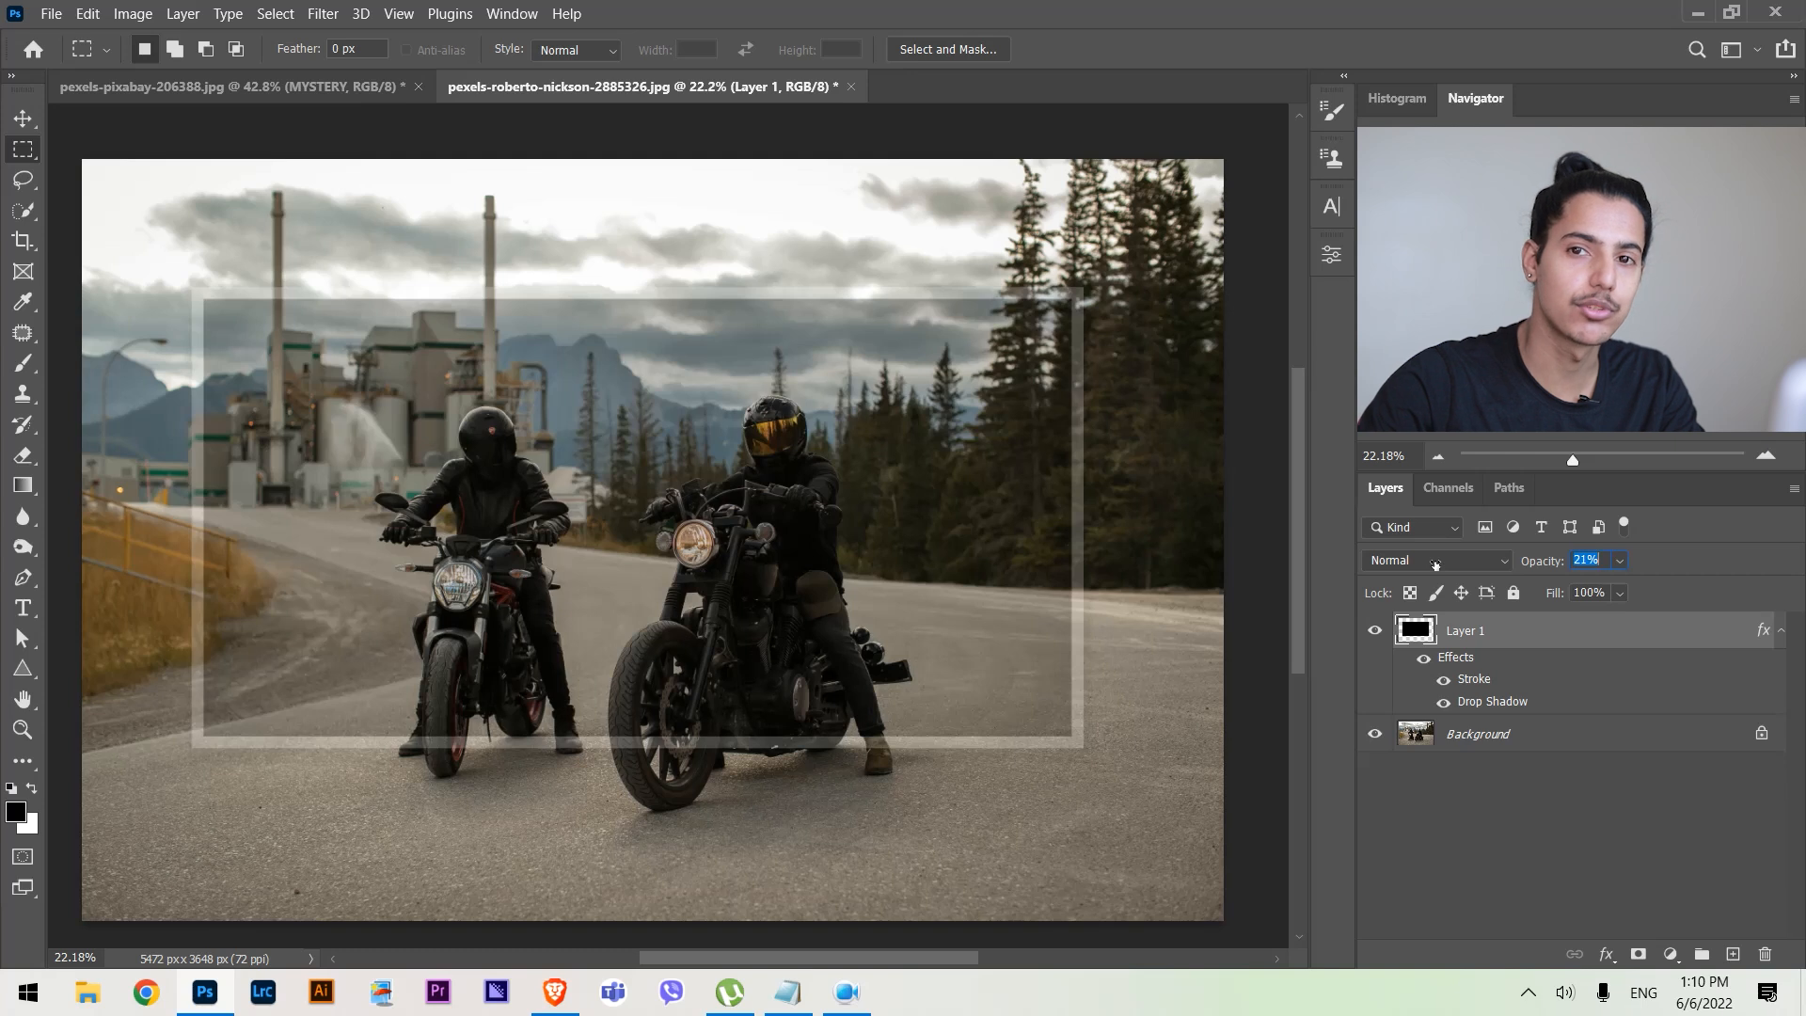
left_click_drag(1436, 564, 1435, 565)
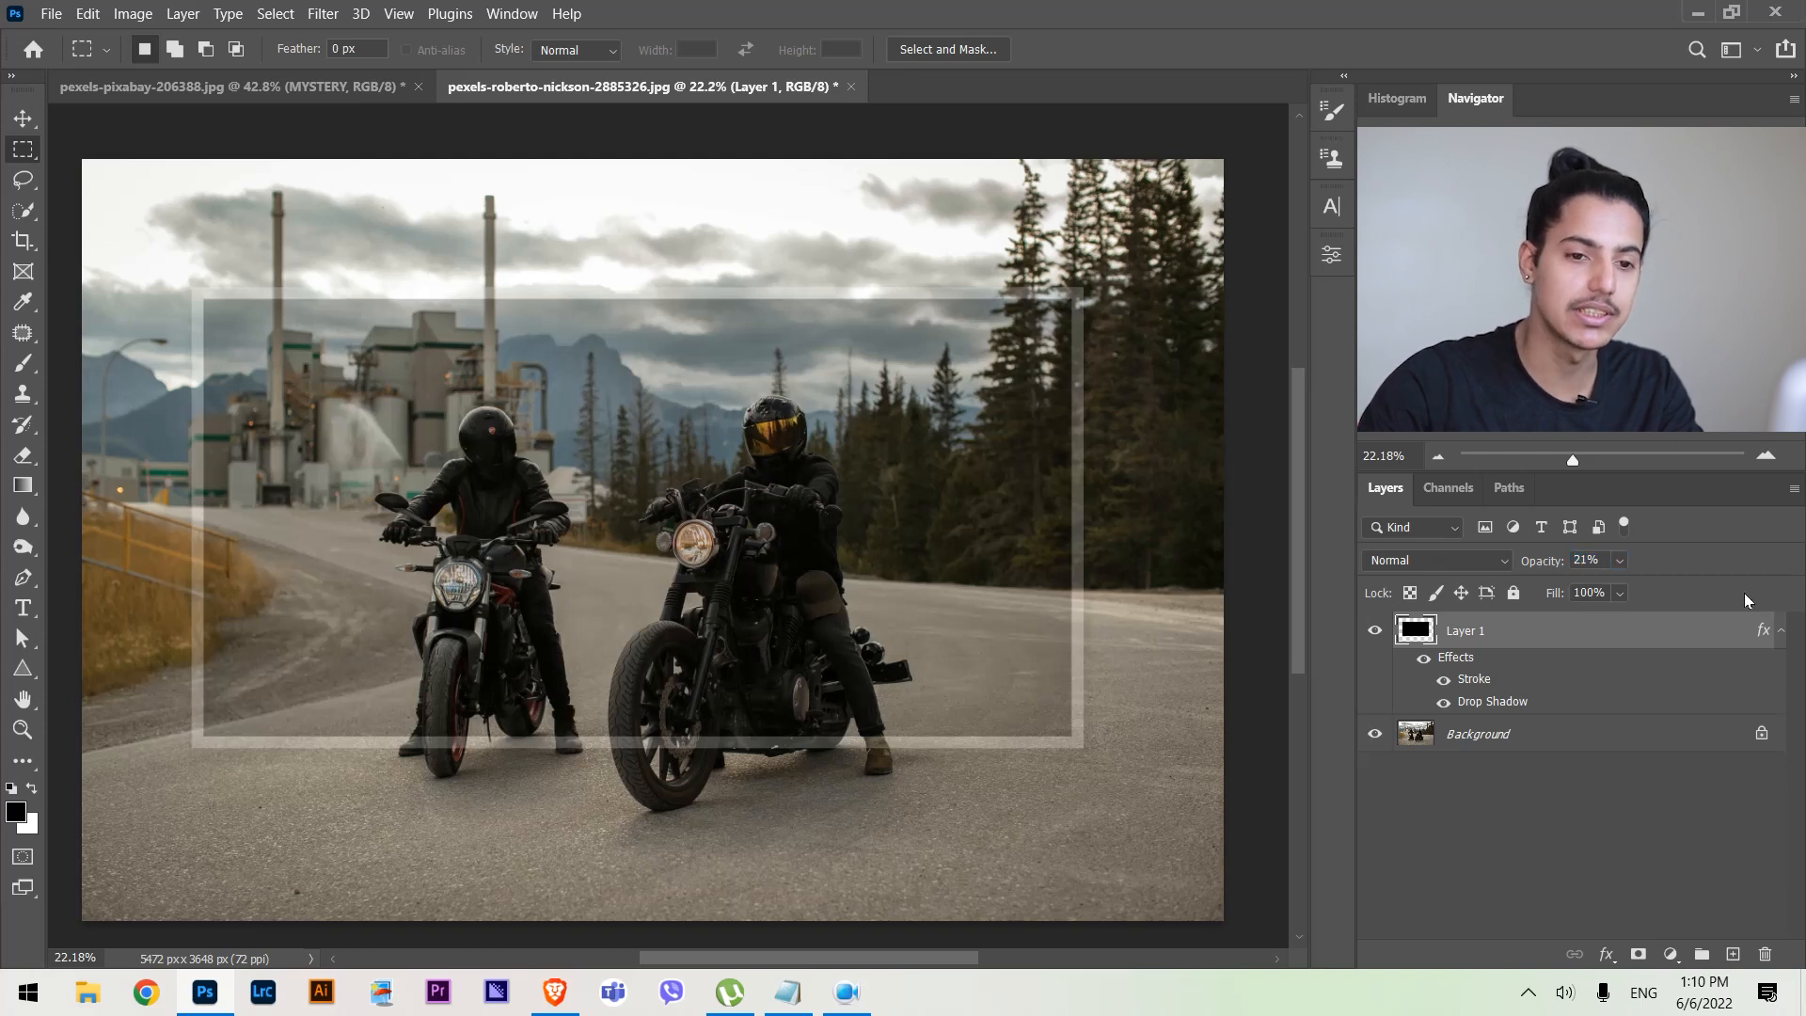
Step: Restore the rectangle layer's opacity to 100% and adjust its fill through 6% and 15% to 25%
mouse_move(1535, 565)
left_mouse_down()
mouse_move(1609, 565)
mouse_move(1516, 593)
left_mouse_up()
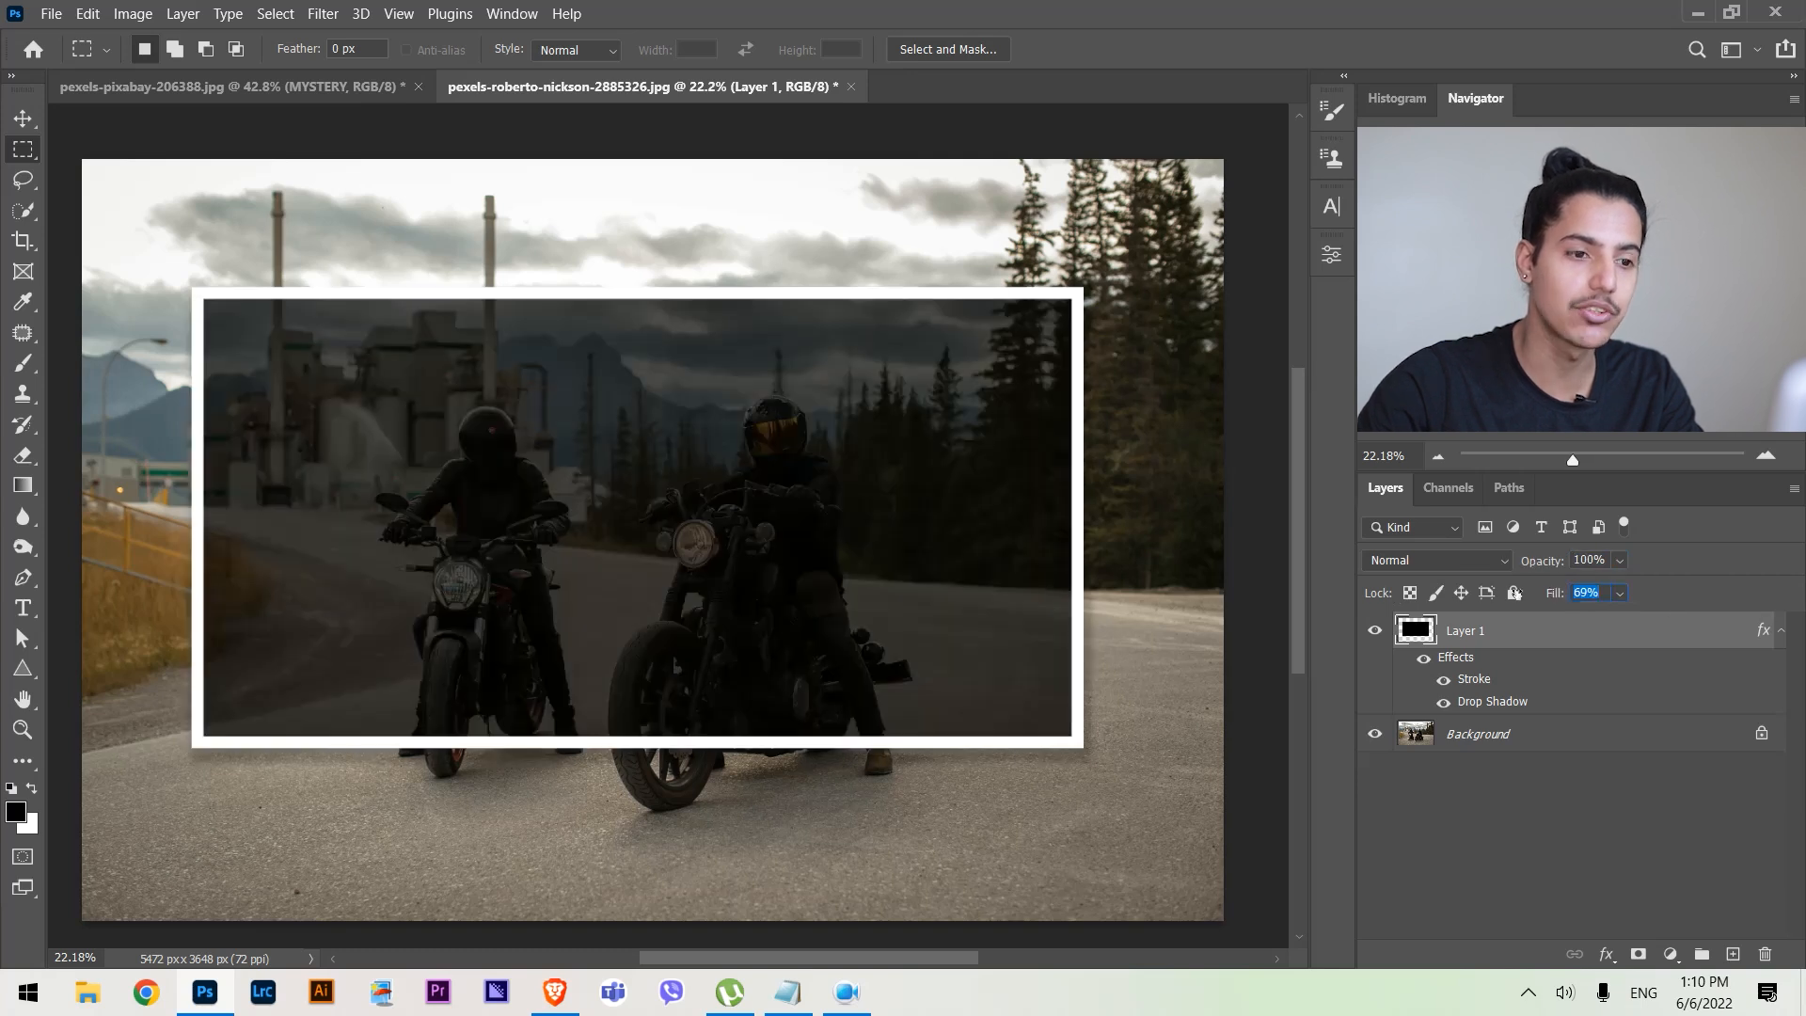
left_click_drag(1468, 597, 1444, 598)
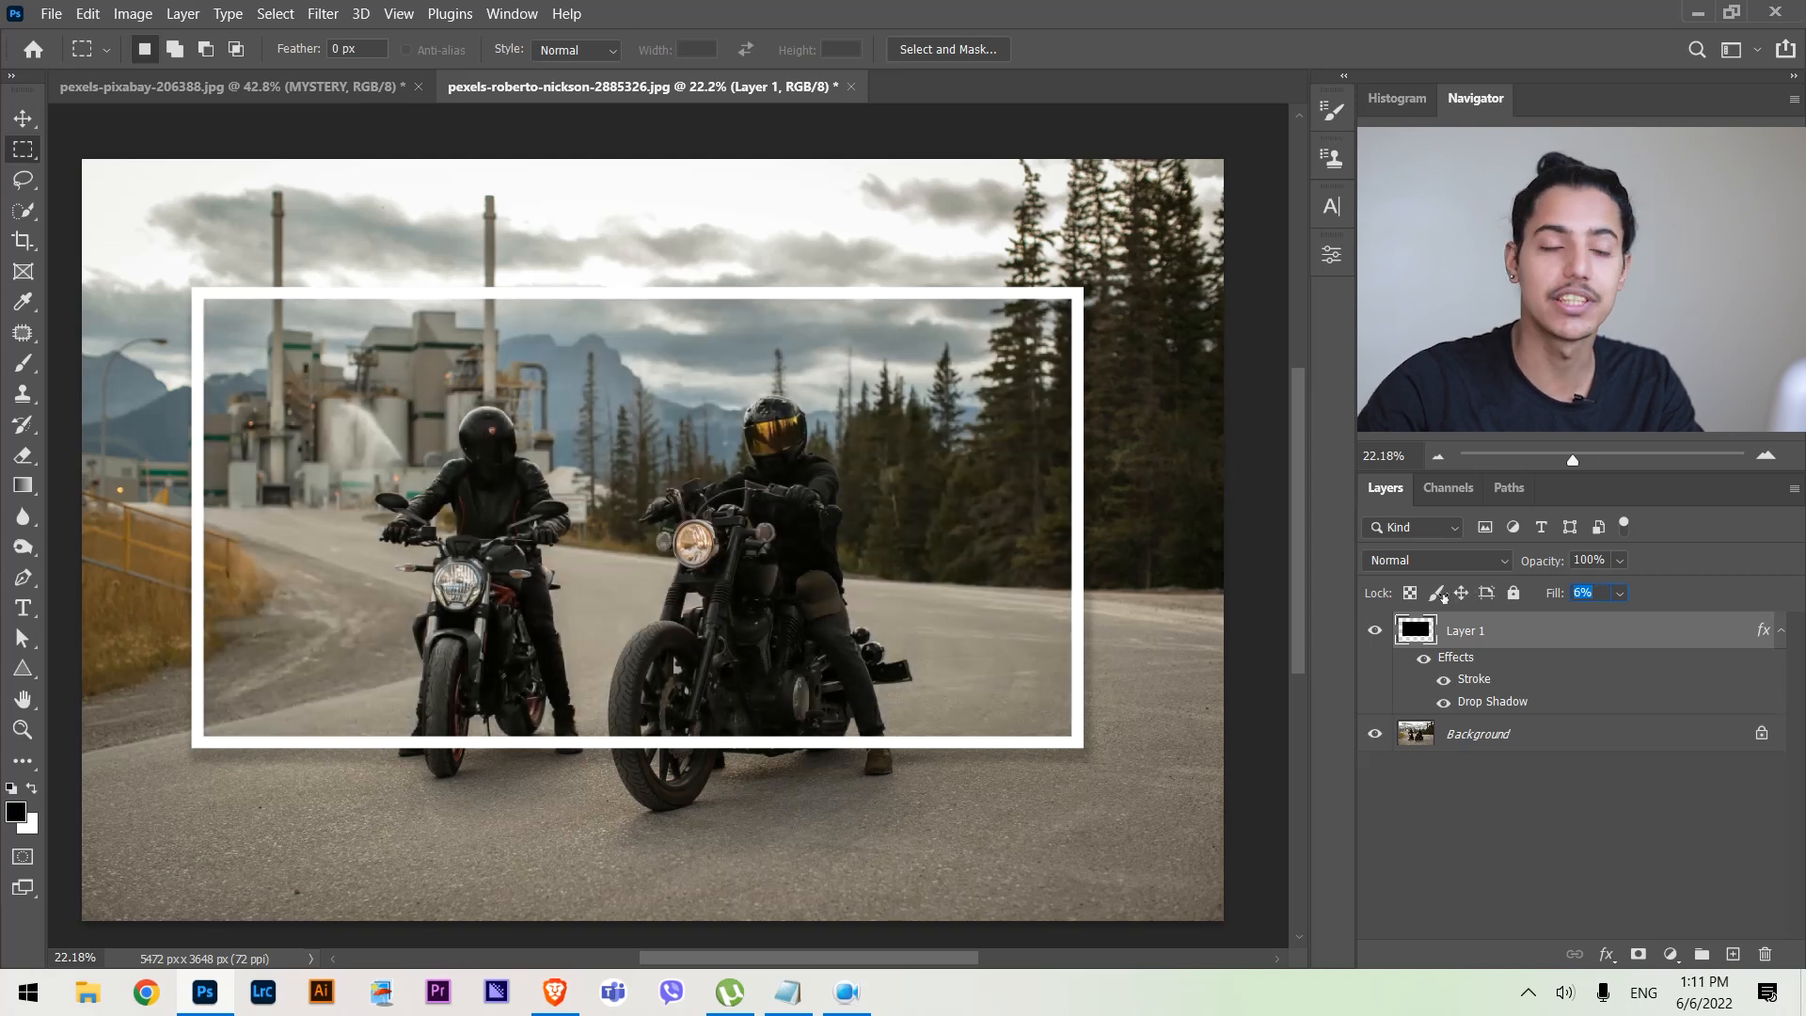
left_click(1584, 592)
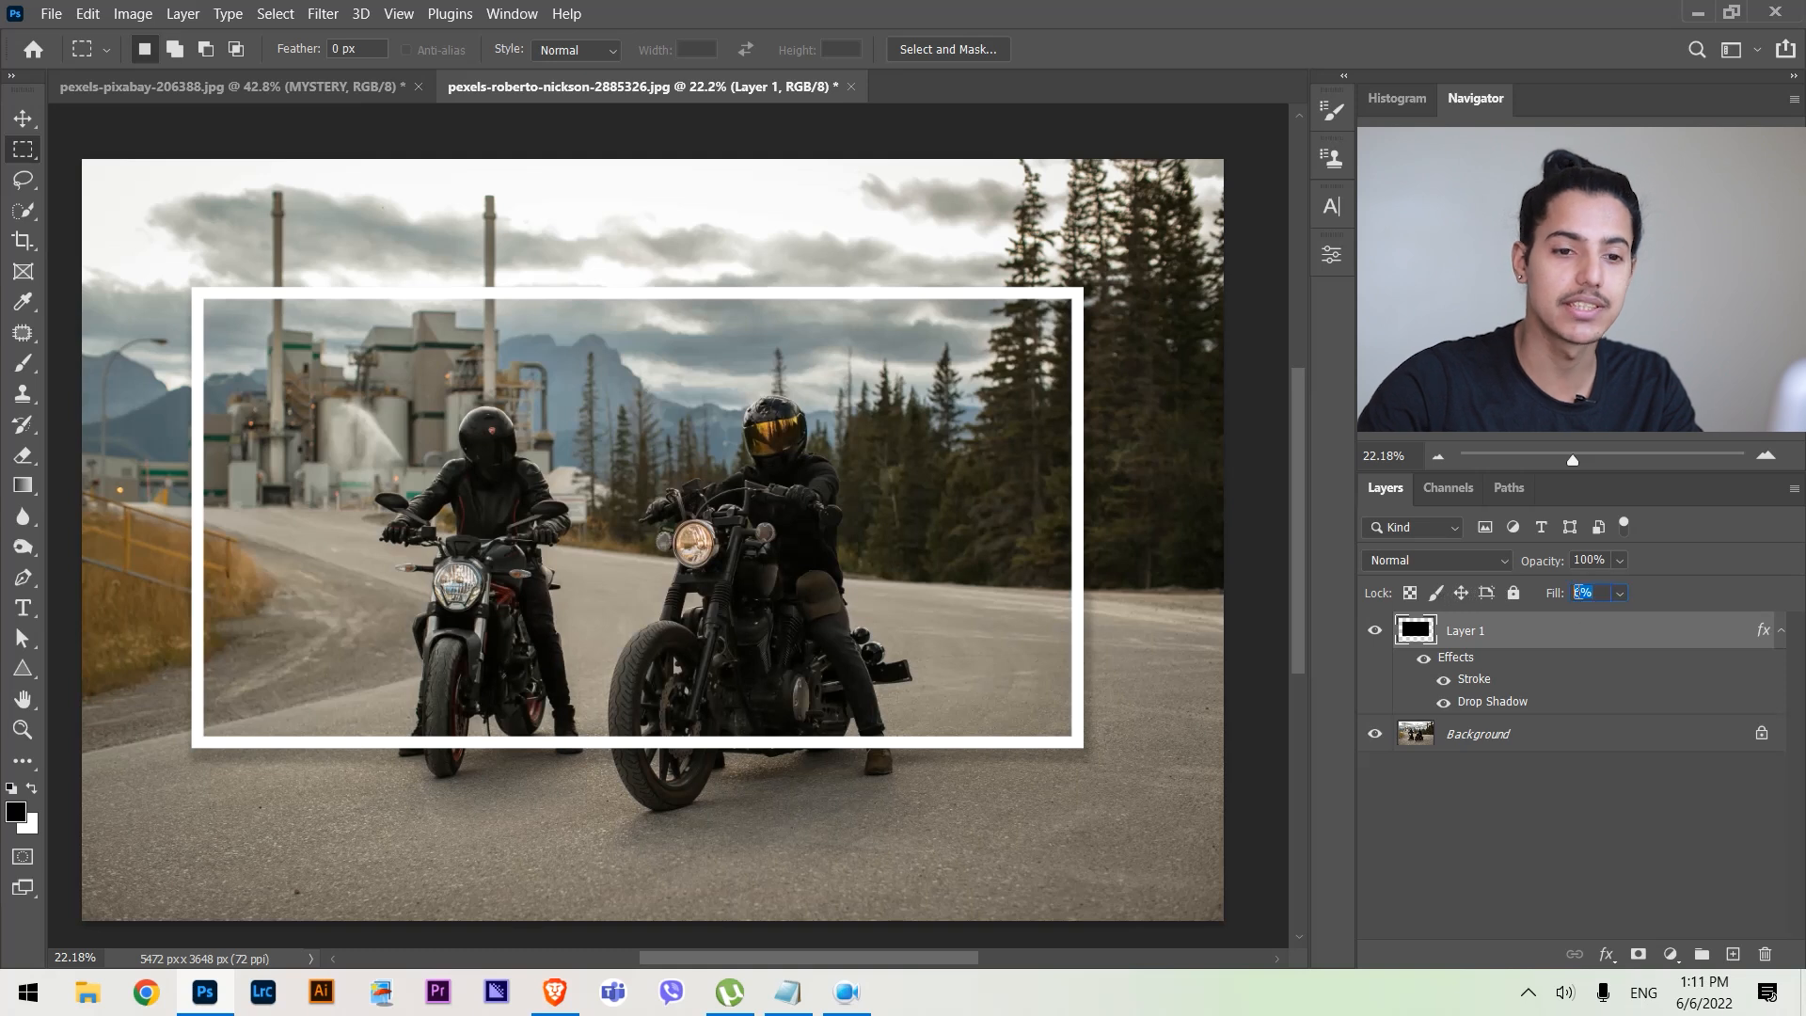
type("15")
key("Return")
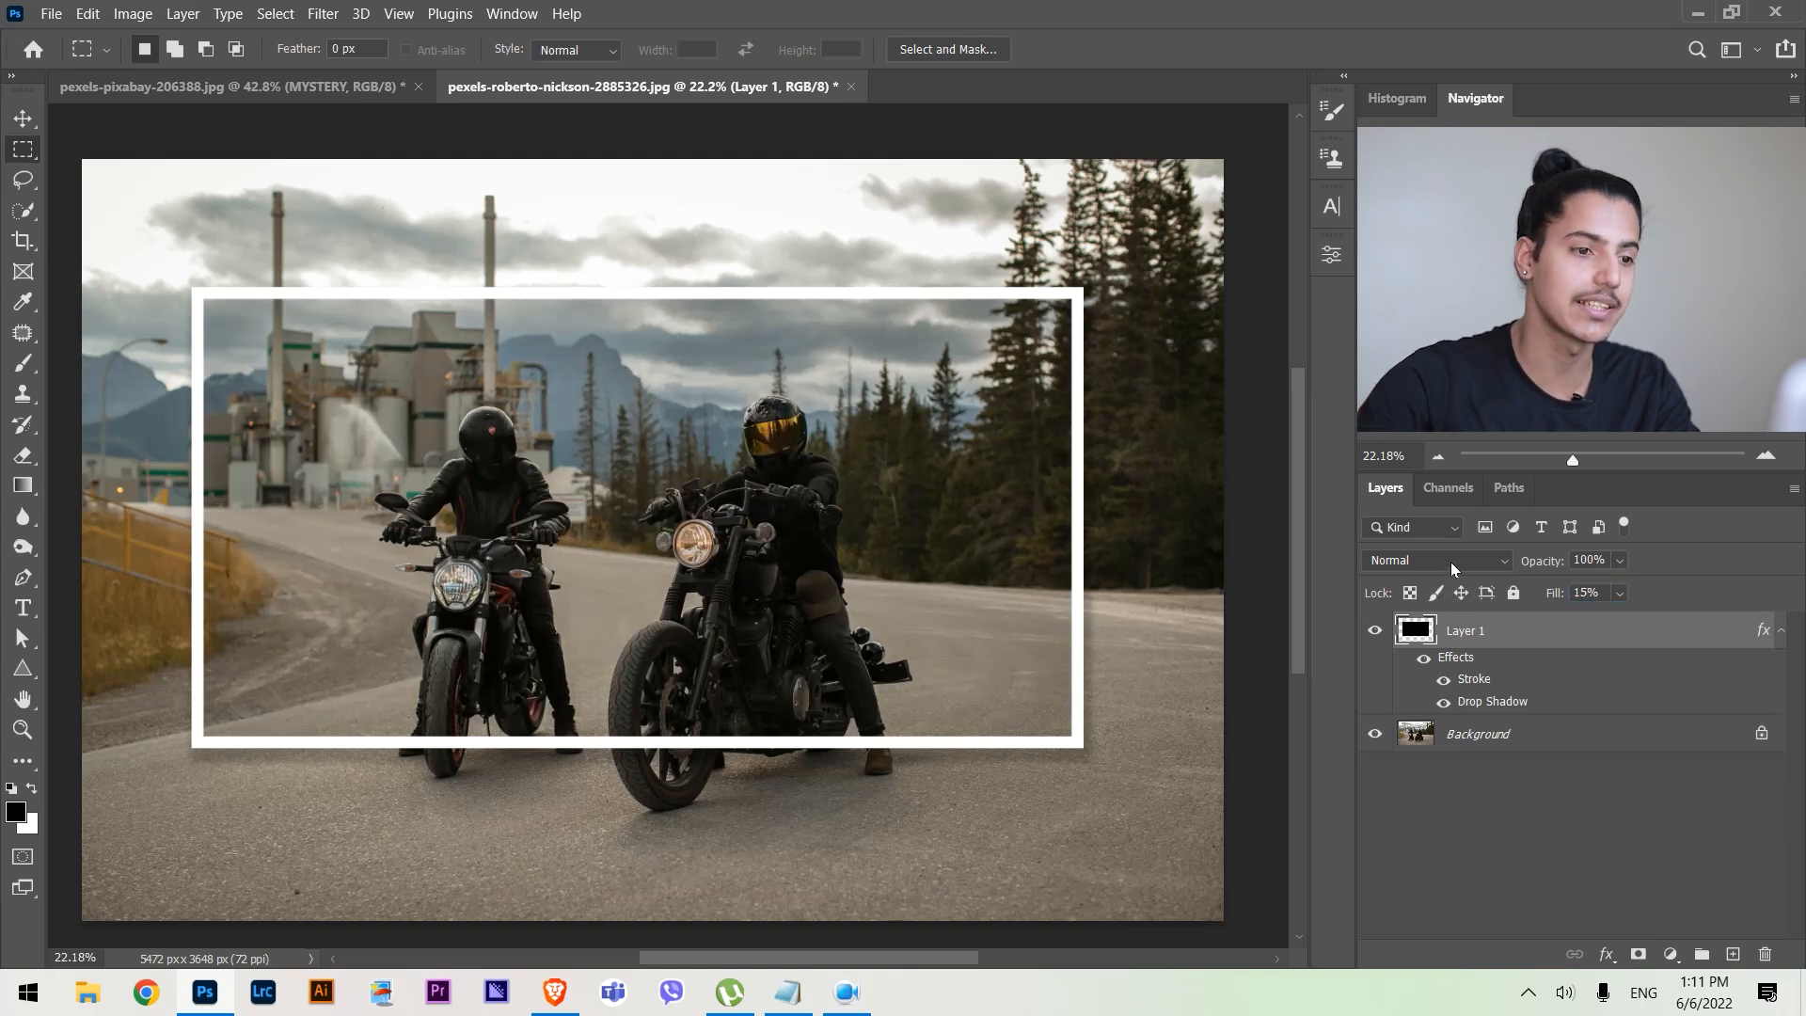
left_click_drag(1540, 593, 1558, 595)
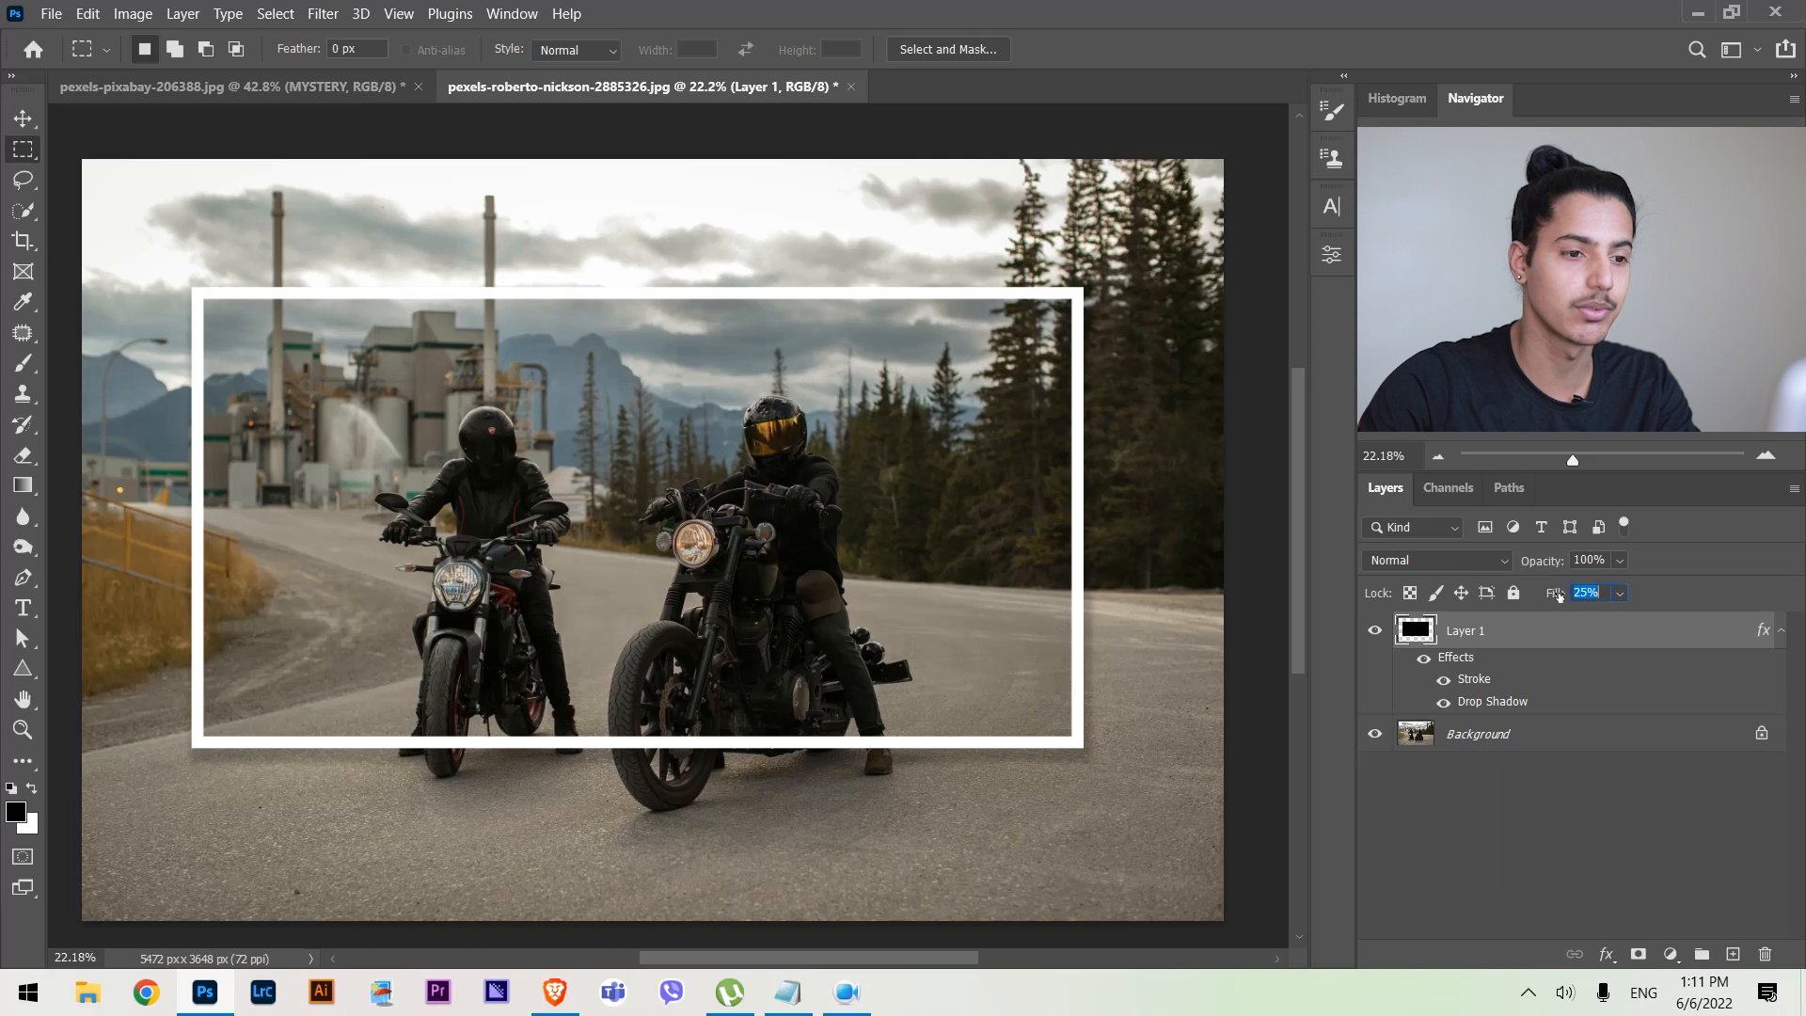